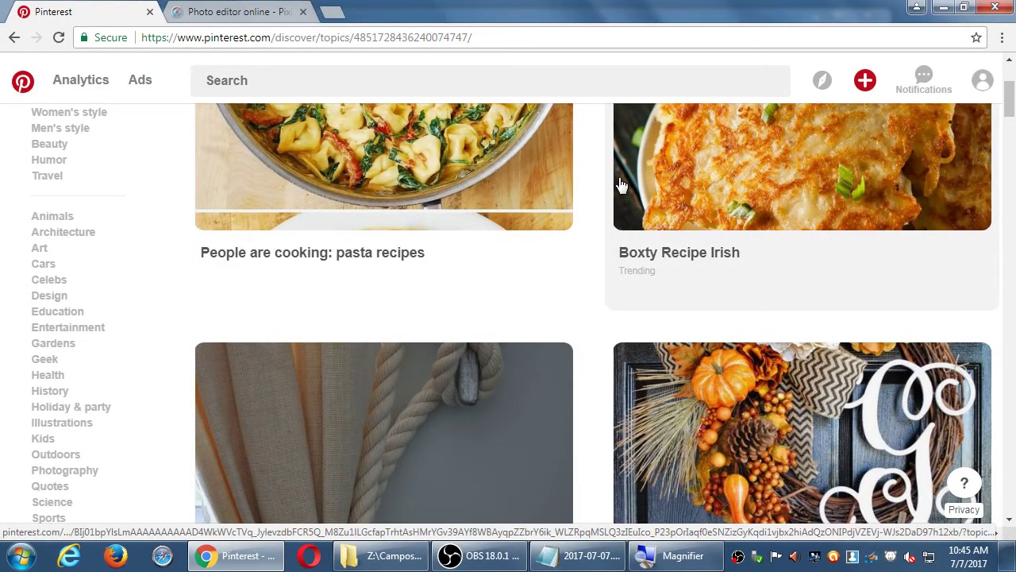
Open the notifications to view the latest account updates
click(868, 80)
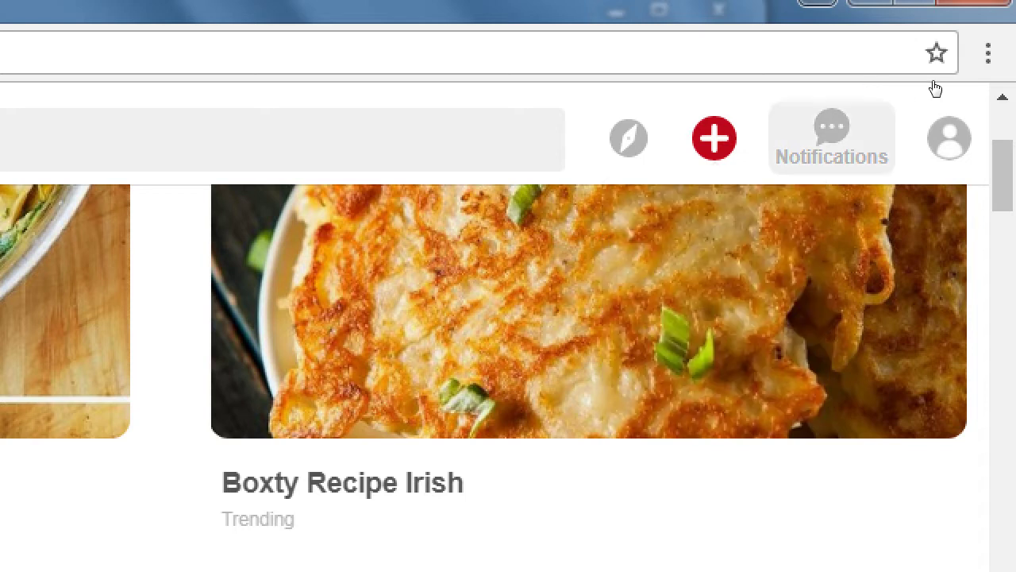
click(935, 88)
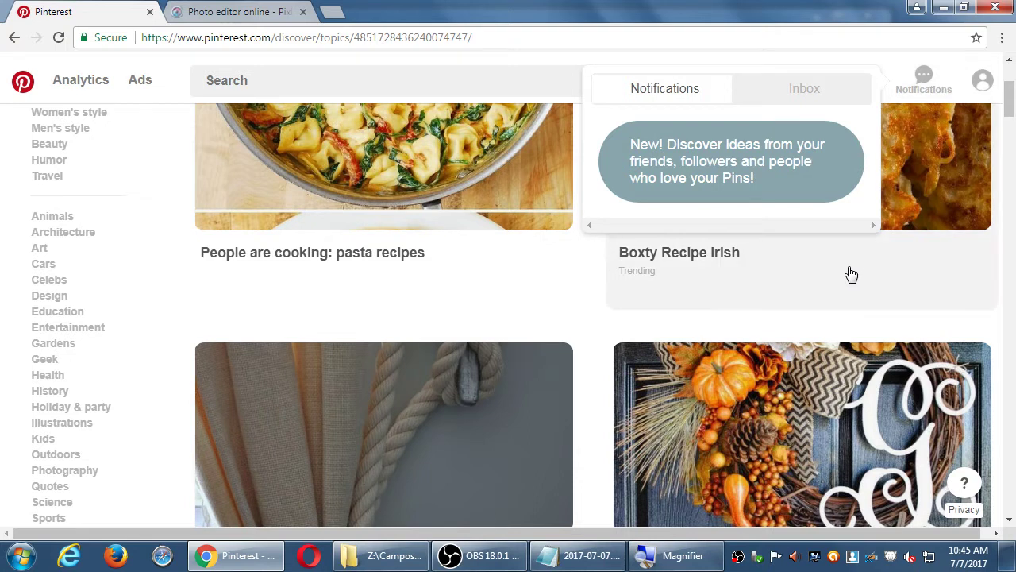
scroll(853, 265, up, 3)
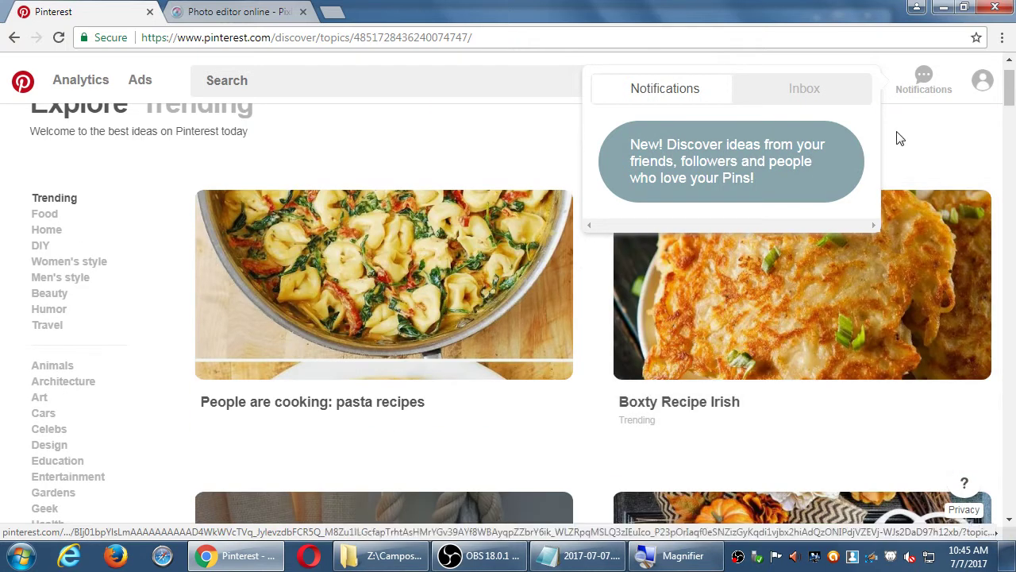
Open the business's own profile page and look over its pins area
mouse_move(979, 82)
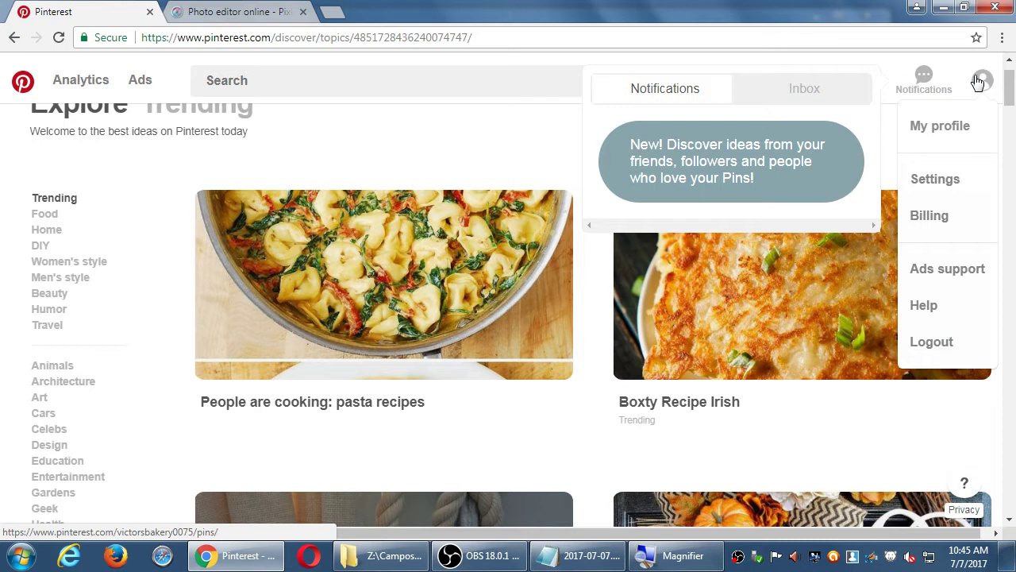
click(912, 121)
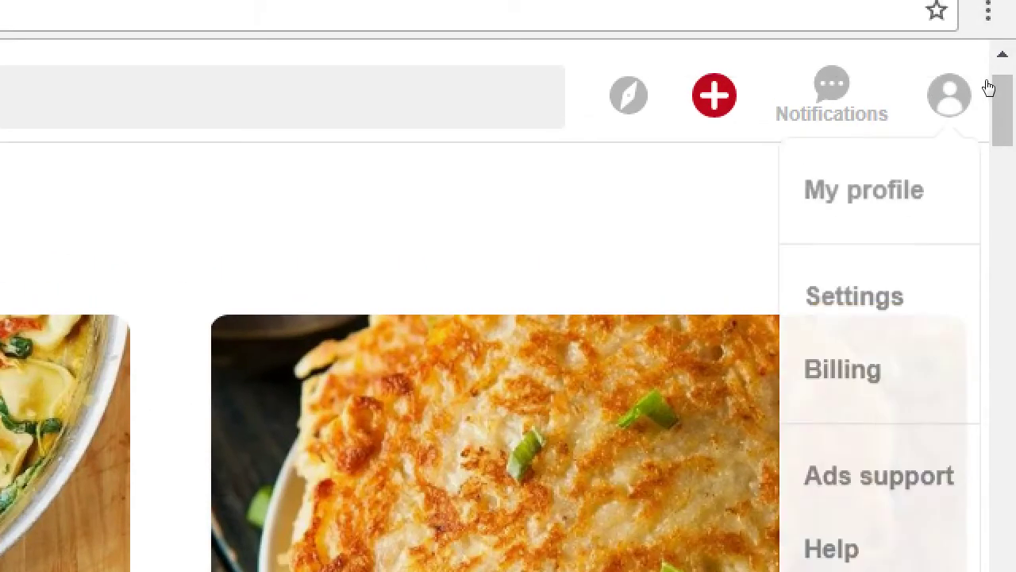
mouse_move(982, 90)
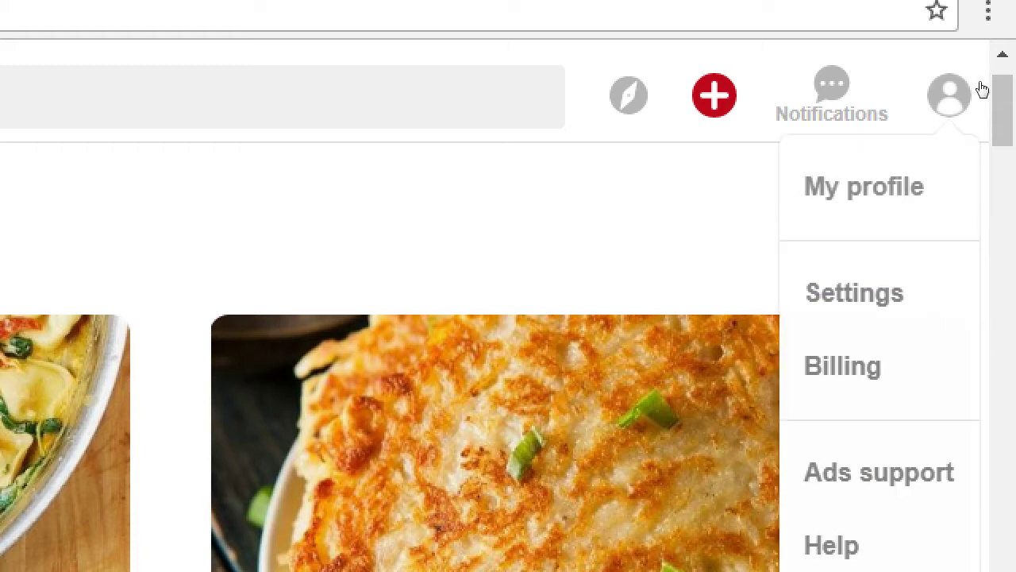
click(940, 134)
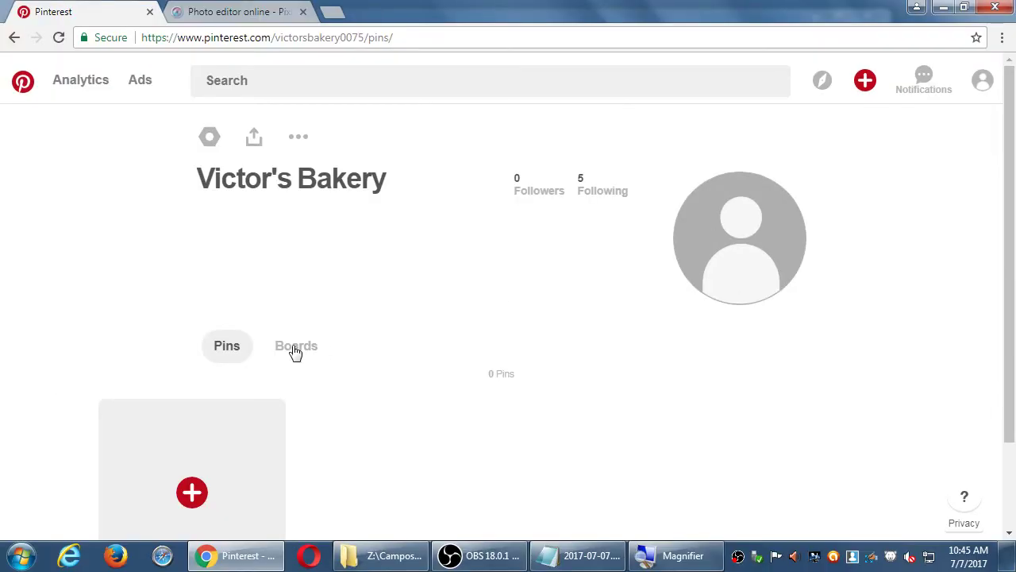
scroll(357, 329, down, 2)
scroll(357, 330, up, 2)
Open the business account settings
mouse_move(983, 88)
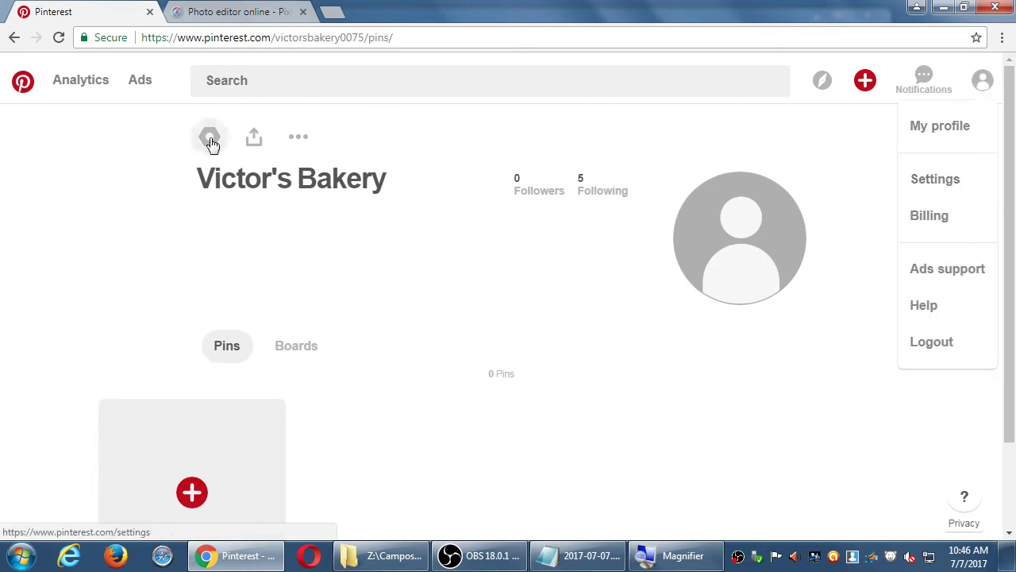
mouse_move(84, 83)
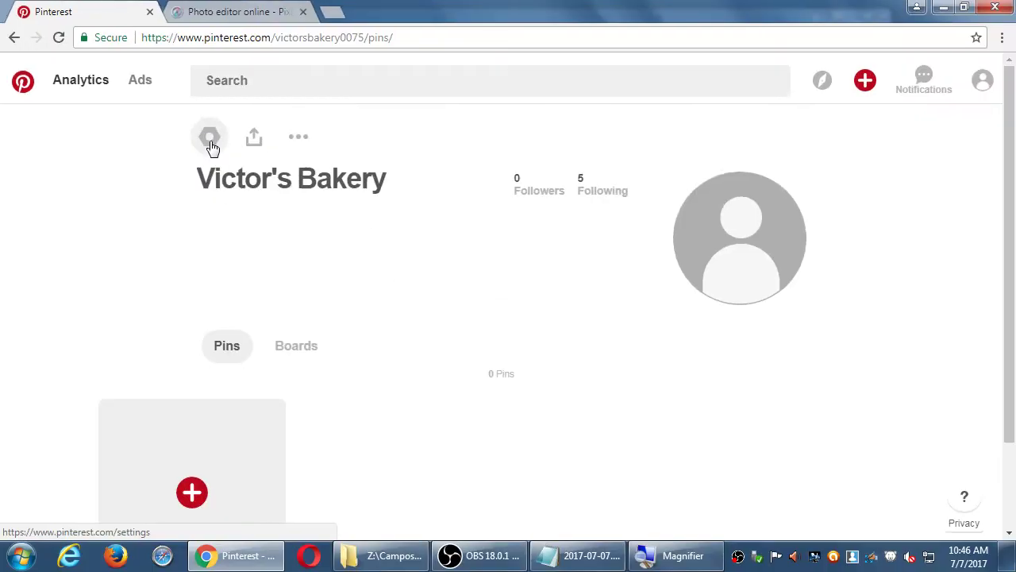
click(980, 94)
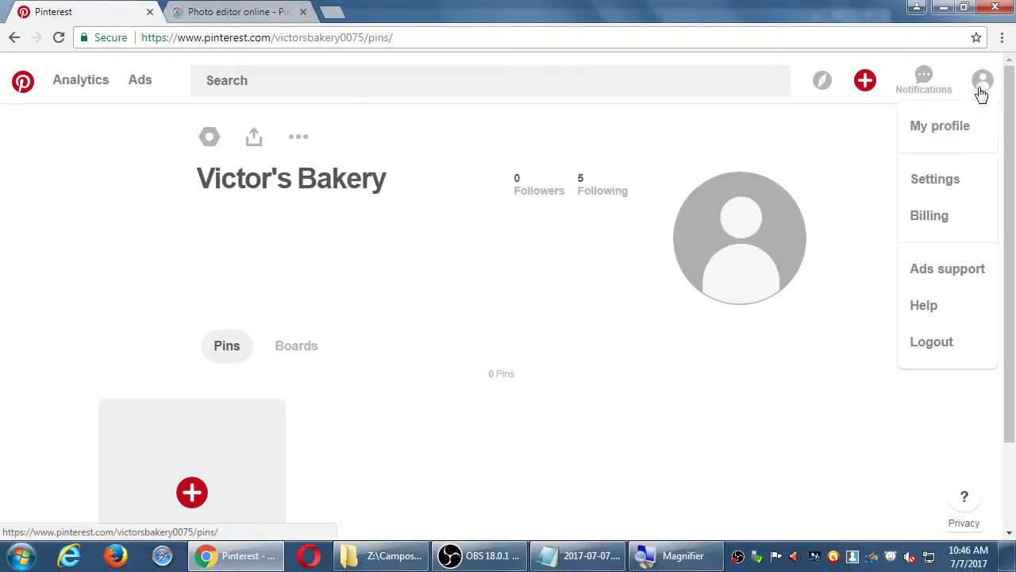
click(205, 137)
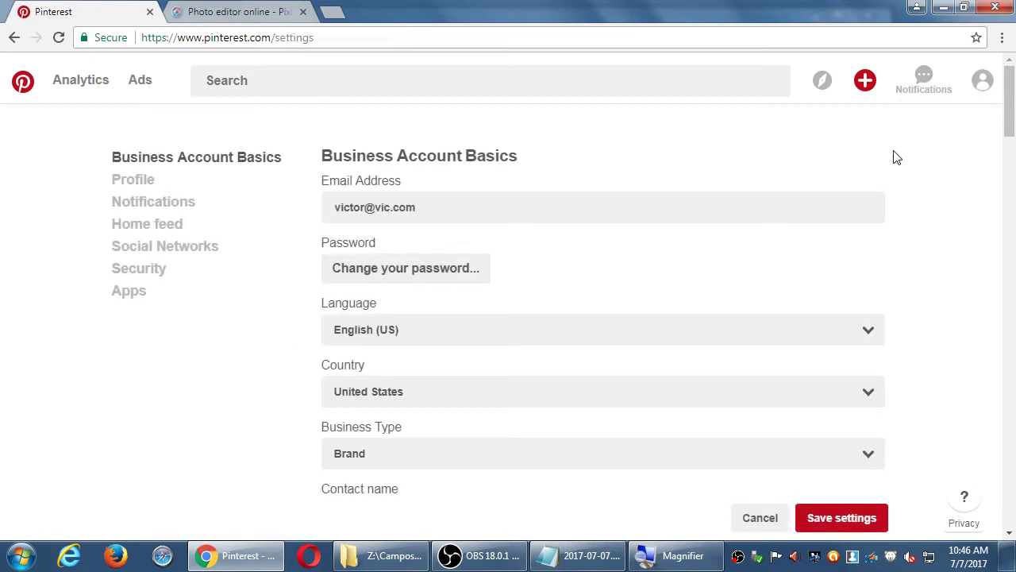
key(alt+Left)
click(980, 84)
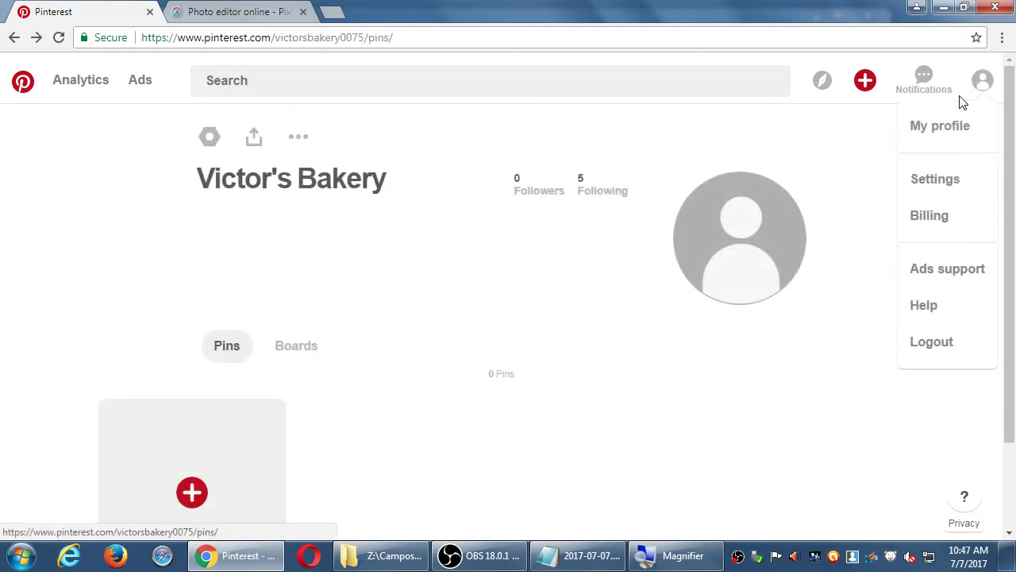
click(944, 180)
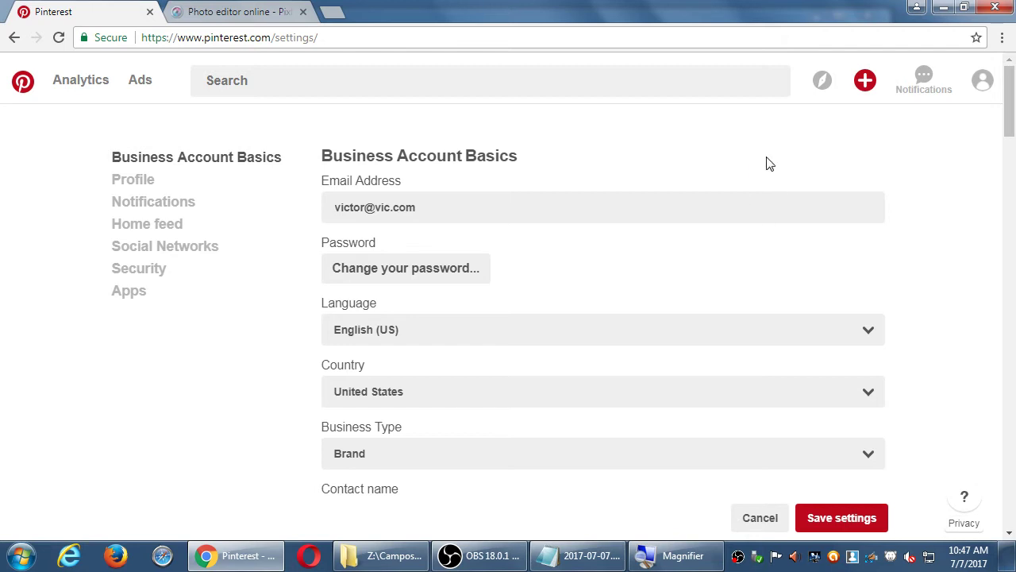
Toggle both Personalization options, for visited sites and partner information, off and back on twice
scroll(913, 218, down, 4)
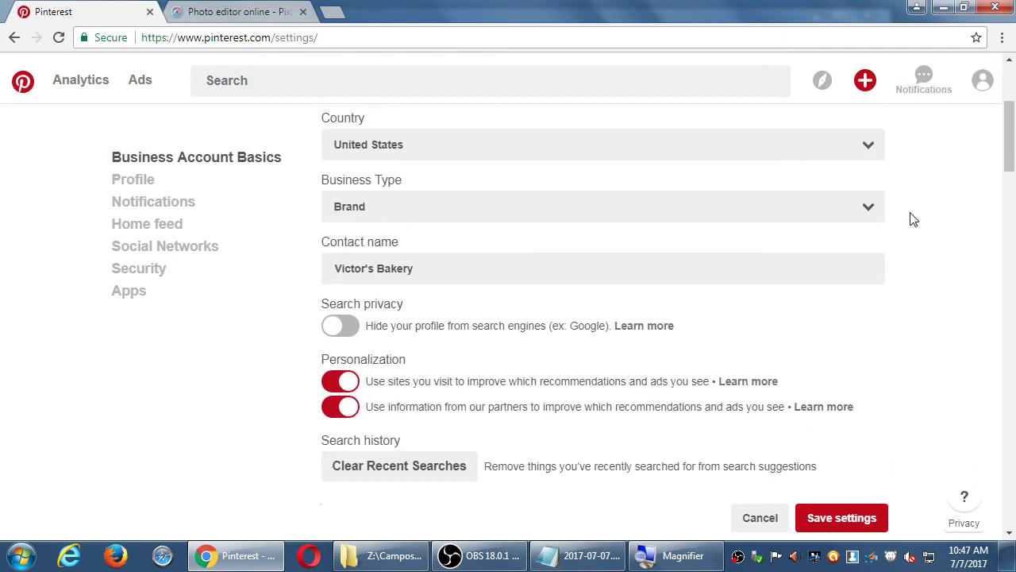
scroll(912, 217, down, 1)
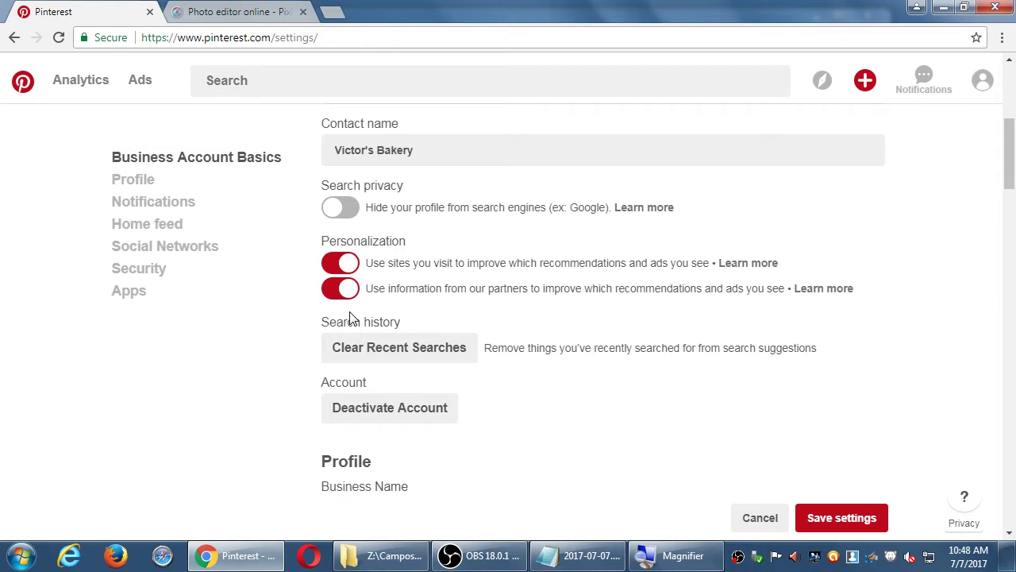
click(340, 263)
click(340, 289)
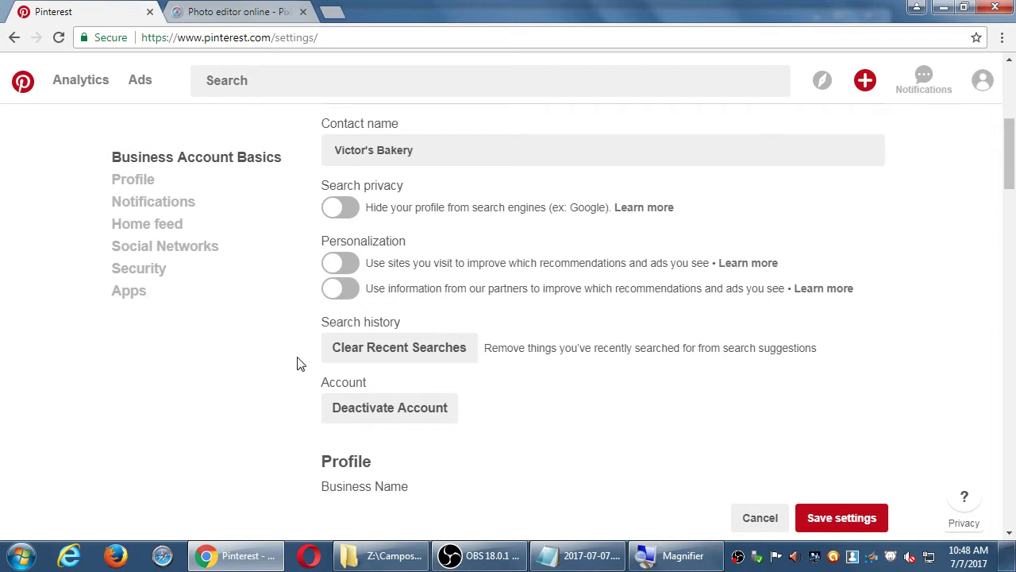
click(338, 265)
click(338, 287)
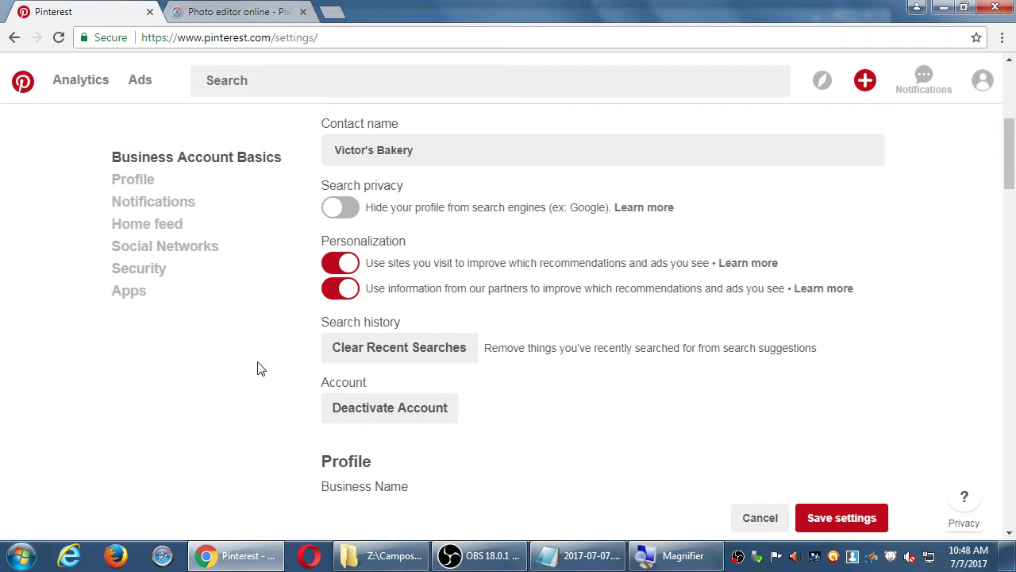
click(345, 269)
click(343, 293)
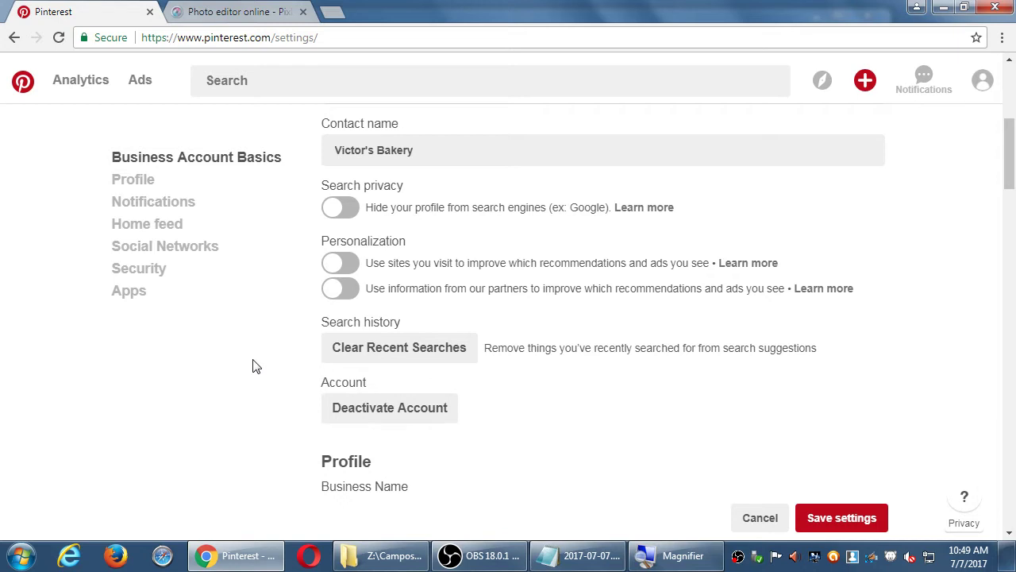
click(349, 266)
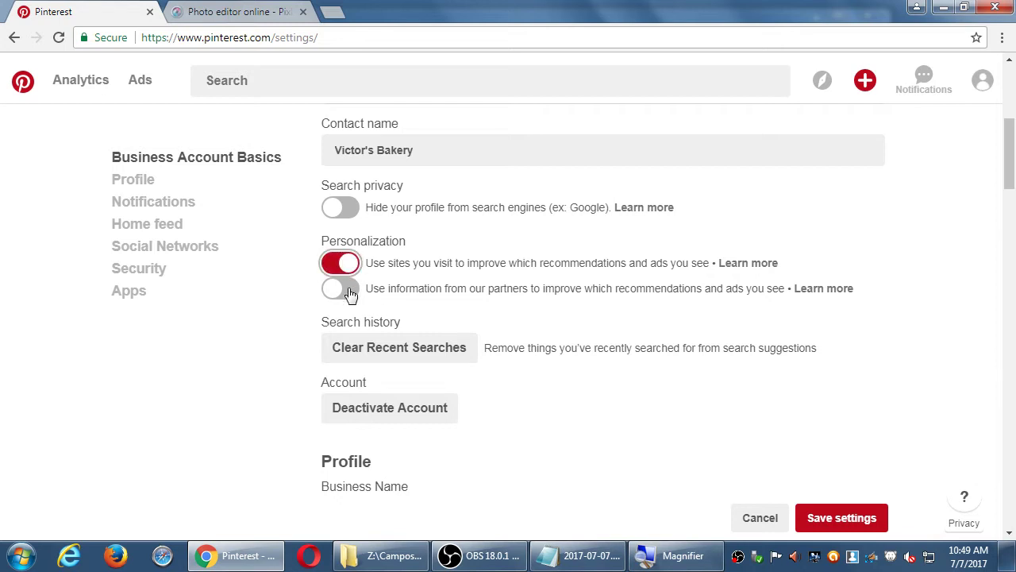
click(349, 291)
Turn off both Personalization options, the use of visited sites and the use of partner information
key(super+plus)
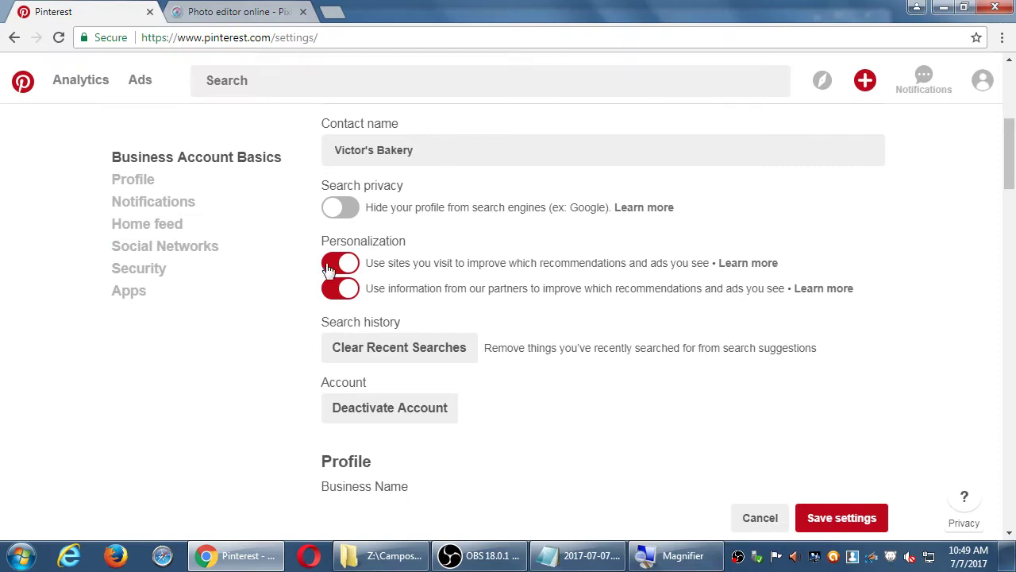
click(139, 277)
click(330, 288)
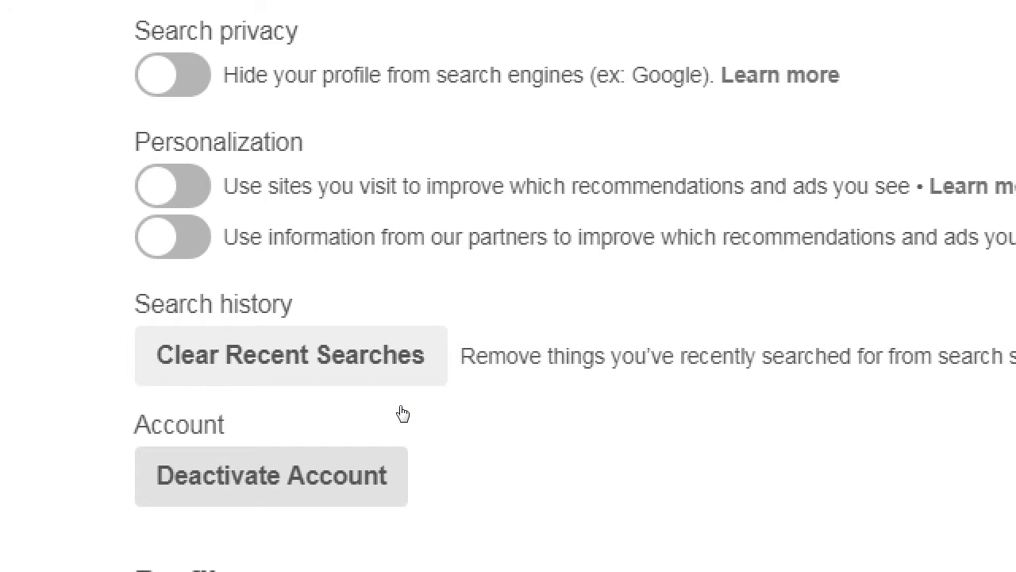
key(super+minus)
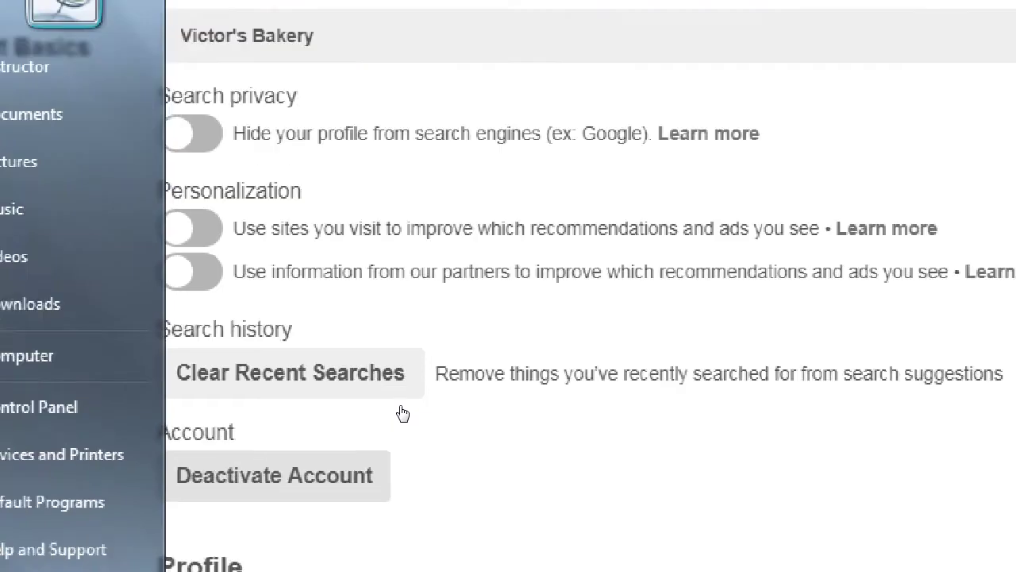
In the profile settings, shorten the username to victorsbakery by removing its trailing digits
scroll(397, 401, down, 1)
scroll(358, 393, down, 1)
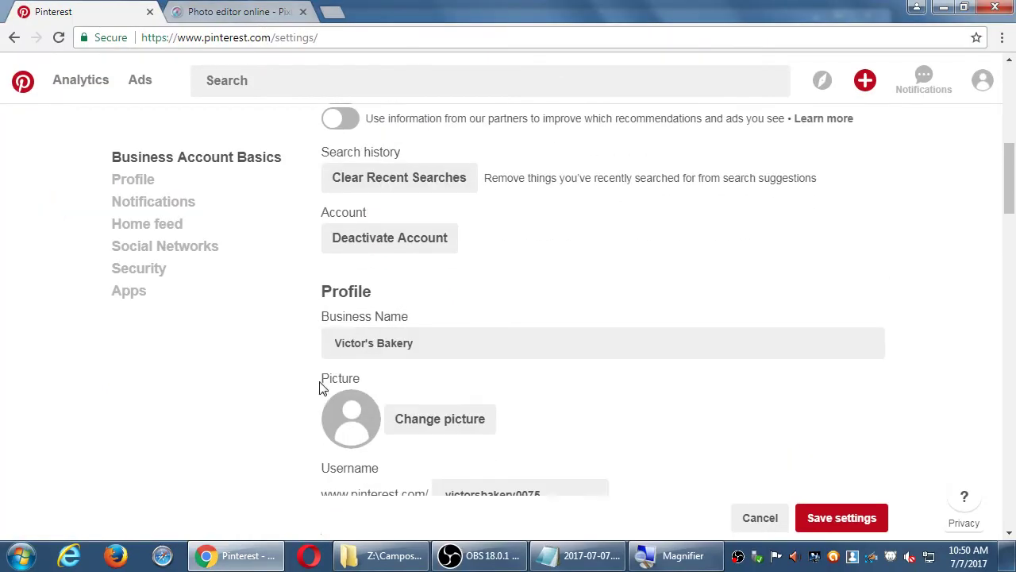
scroll(341, 324, down, 1)
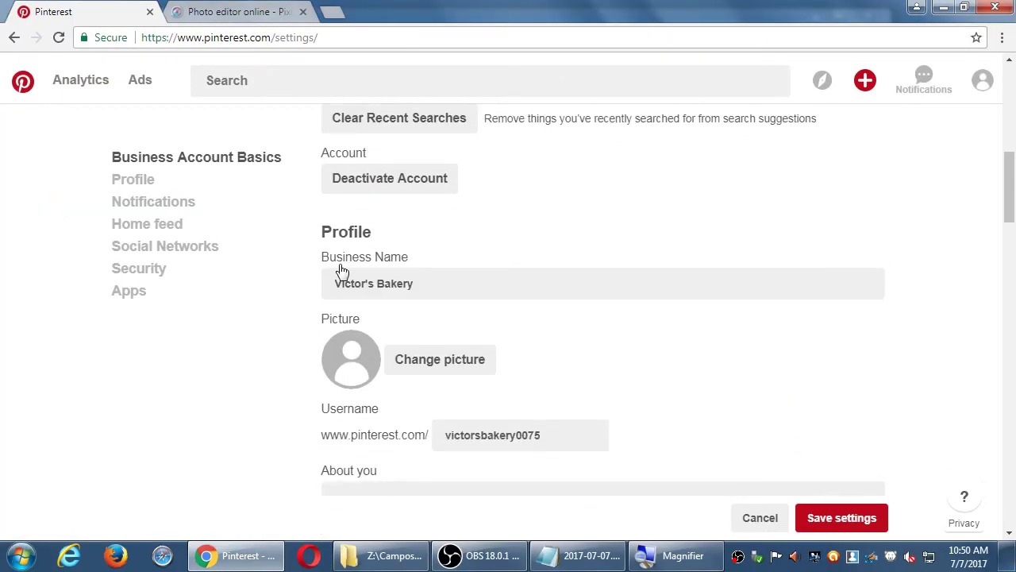
scroll(352, 294, down, 1)
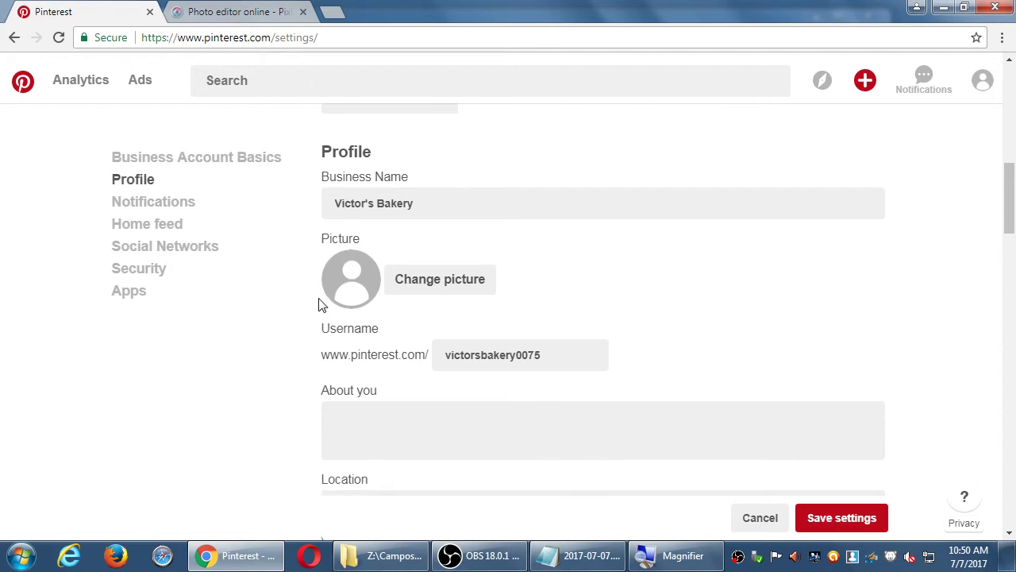
key(super+plus)
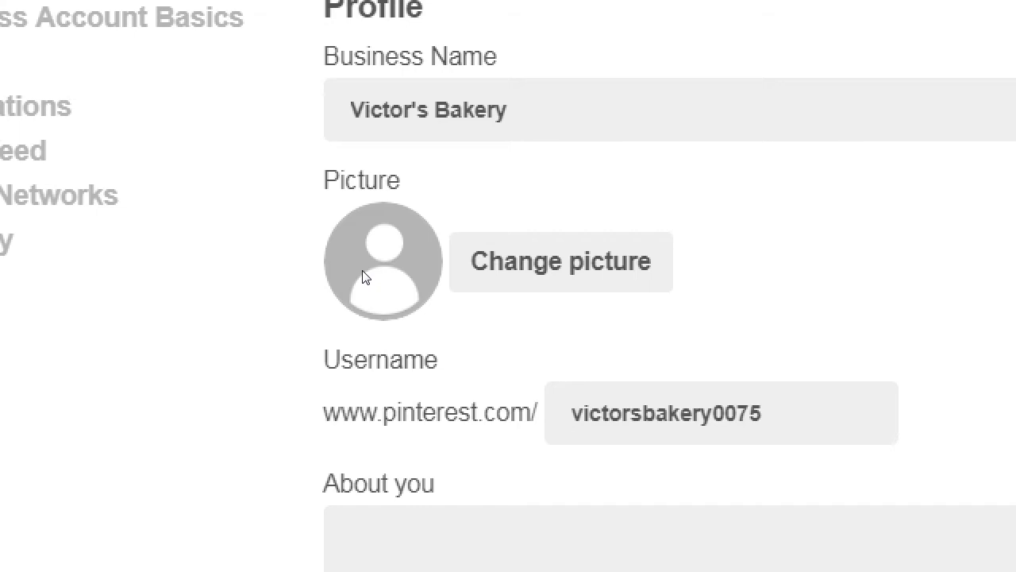
scroll(416, 263, down, 2)
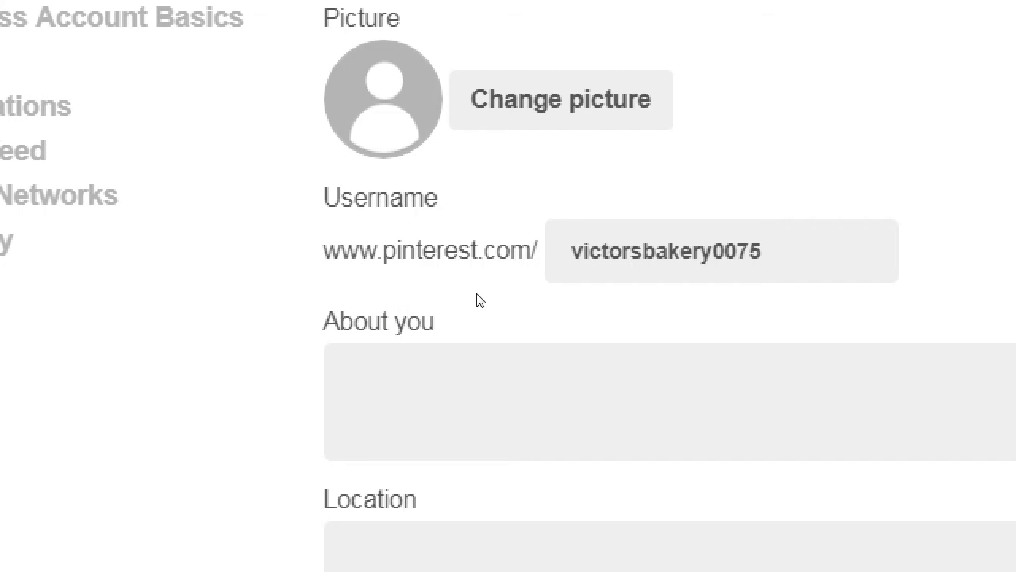
click(555, 283)
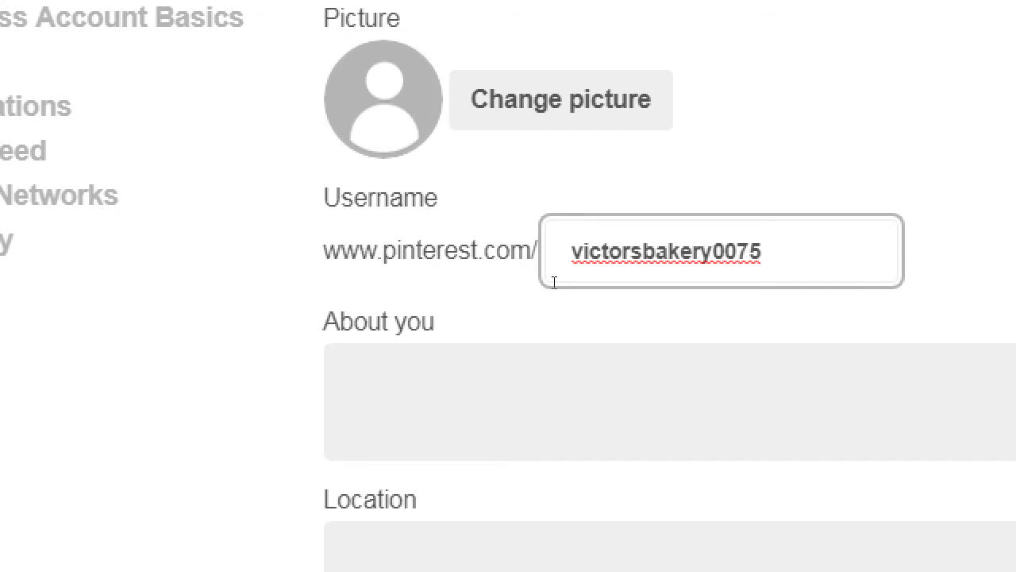
key(BackSpace)
key(BackSpace)
key(BackSpace)
key(BackSpace)
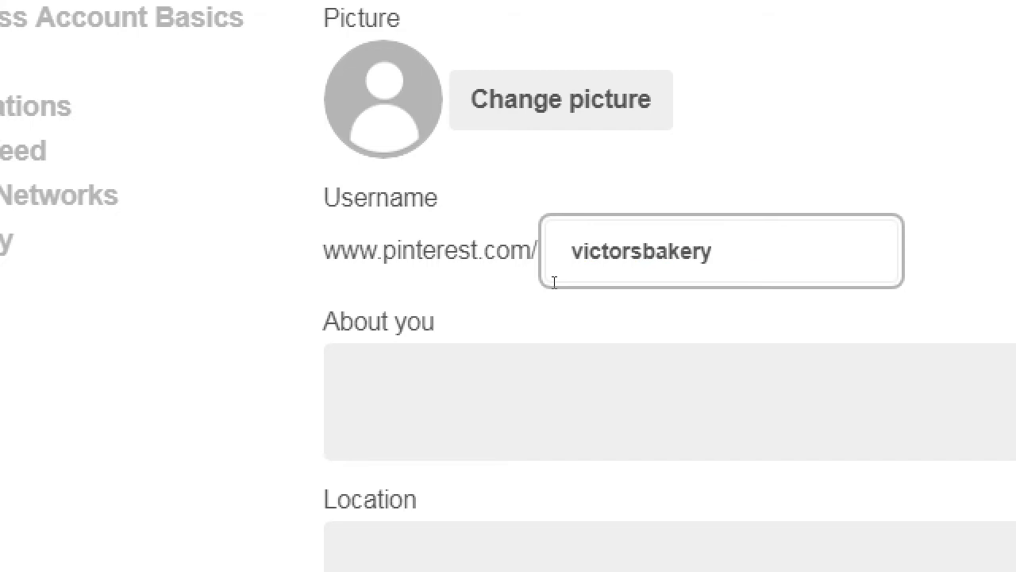
Try a space between the words and an apostrophe before the s in the username, removing each again
key(Left)
key(Left)
key(Left)
key(Left)
key(Left)
key(Left)
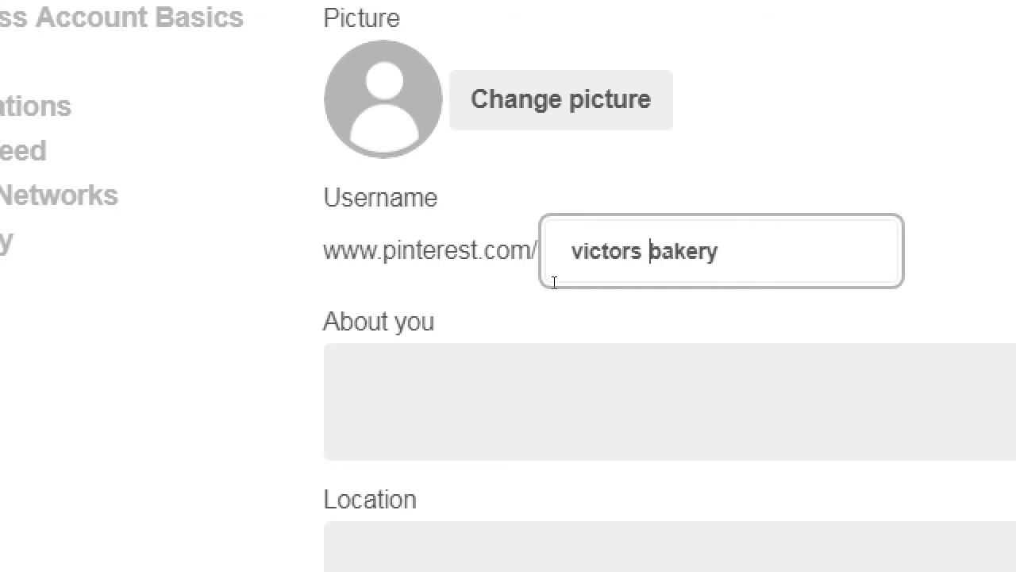
key(BackSpace)
key(Left)
text(')
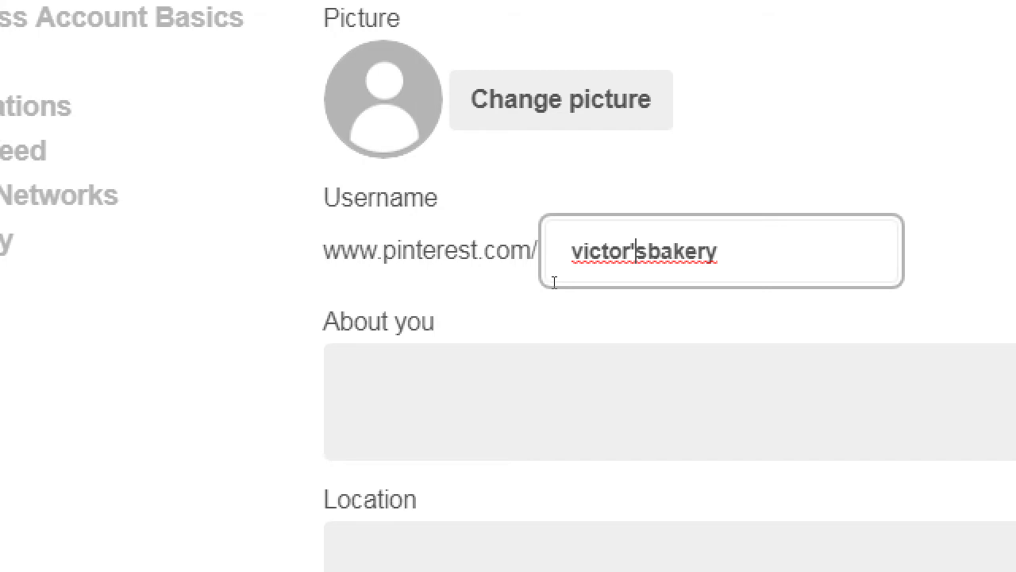
key(BackSpace)
key(End)
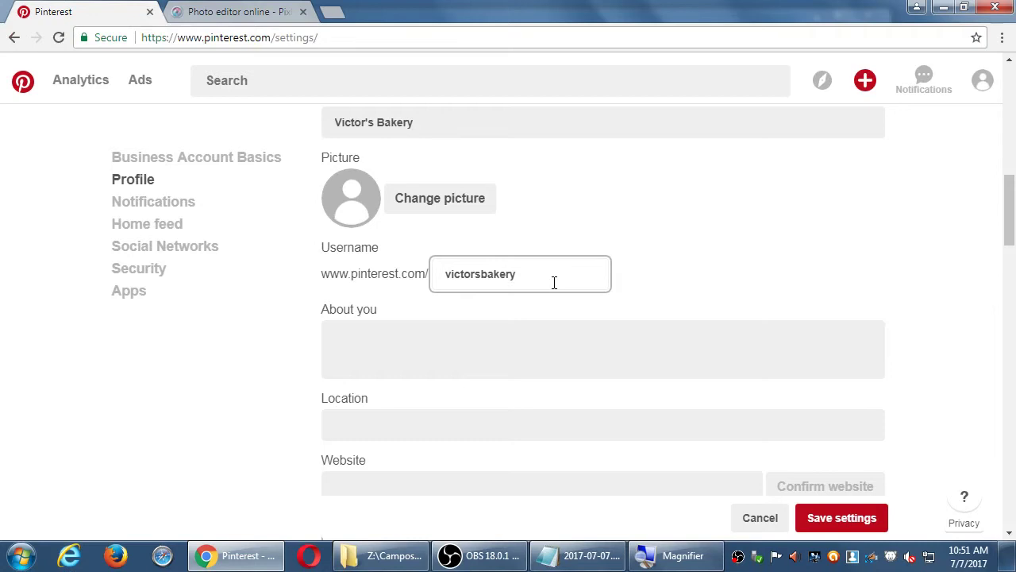
Try to save the account settings with victorsbakery as the username
click(639, 228)
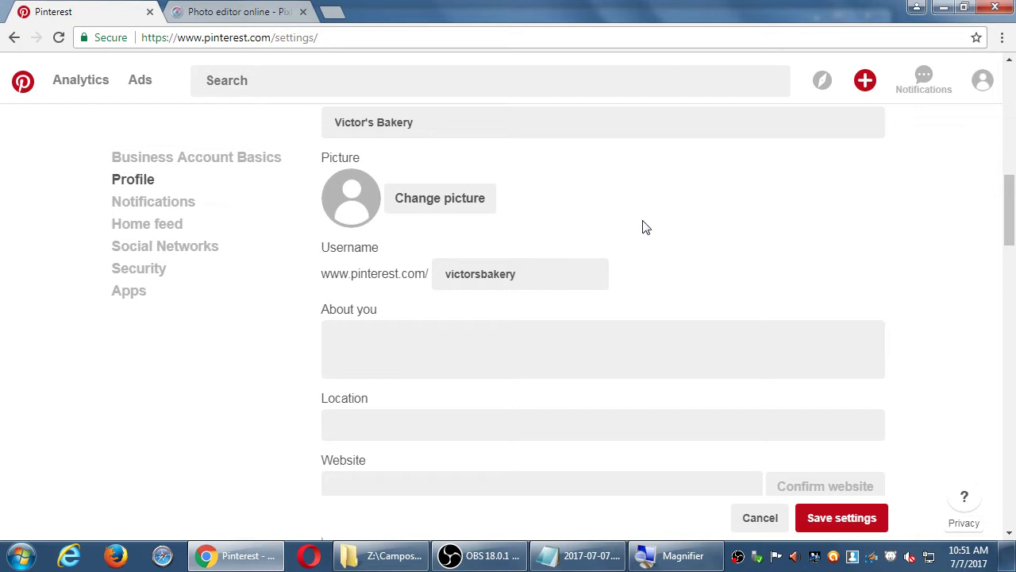
double_click(484, 275)
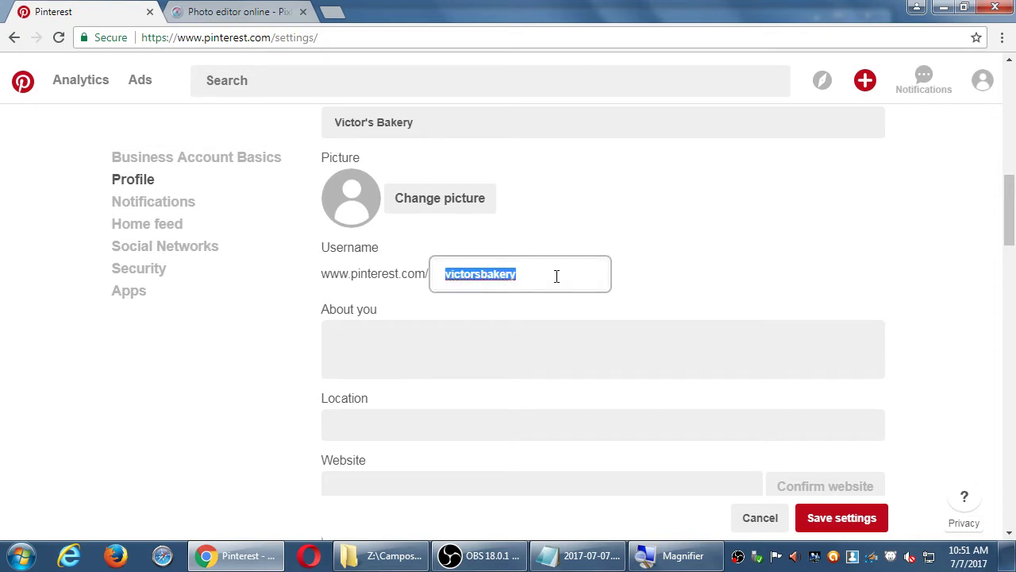
click(865, 524)
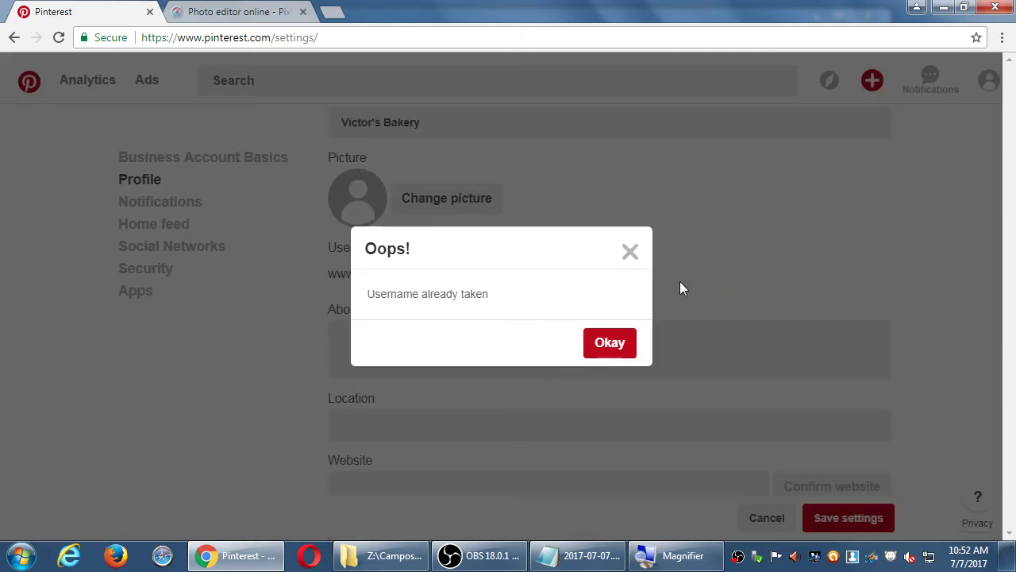
Dismiss the error and try an apostrophe, followed by a period, before the s in the username, removing each again
click(636, 264)
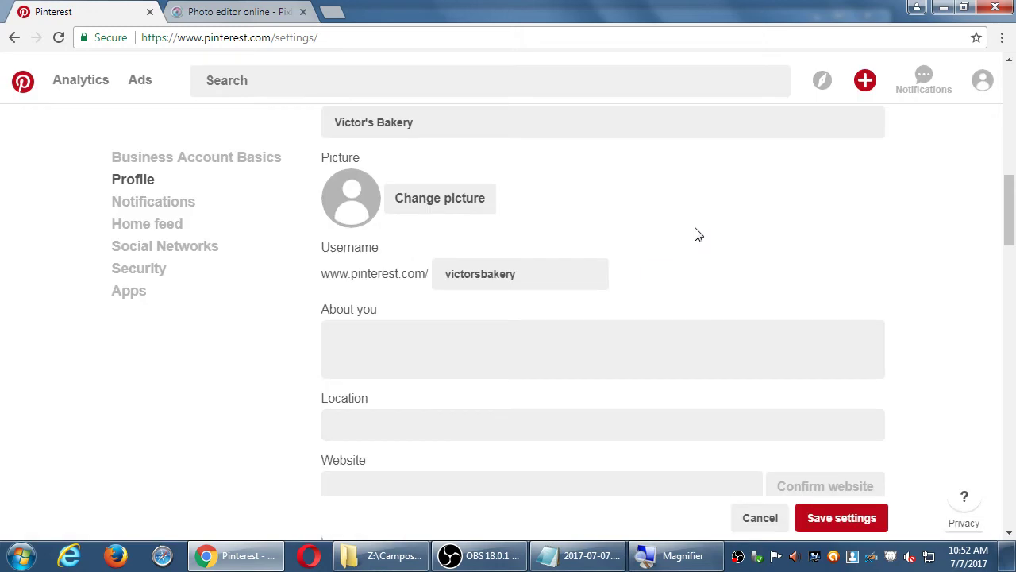
text(')
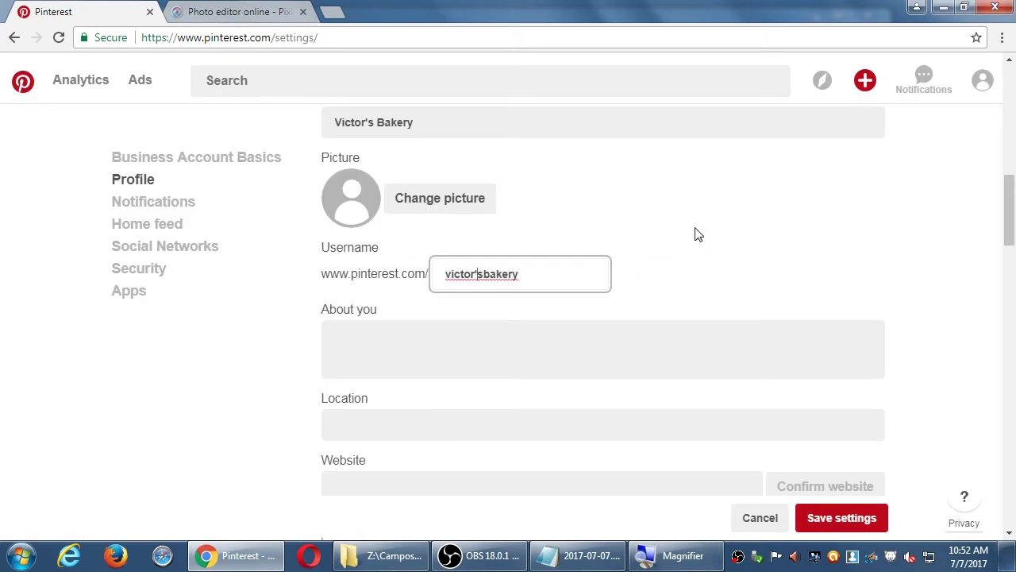
key(BackSpace)
text(.)
key(BackSpace)
Append 0075 to the username so it reads victorsbakery0075
click(538, 267)
text(0075)
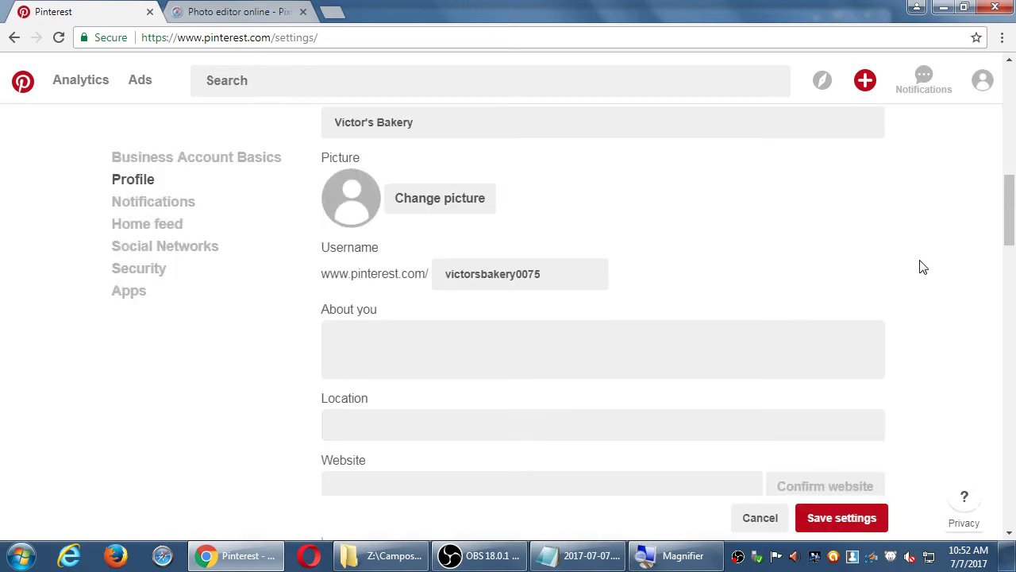
key(ctrl+a)
click(925, 274)
Try filler text in the profile's About you description and clear it again
scroll(920, 400, down, 1)
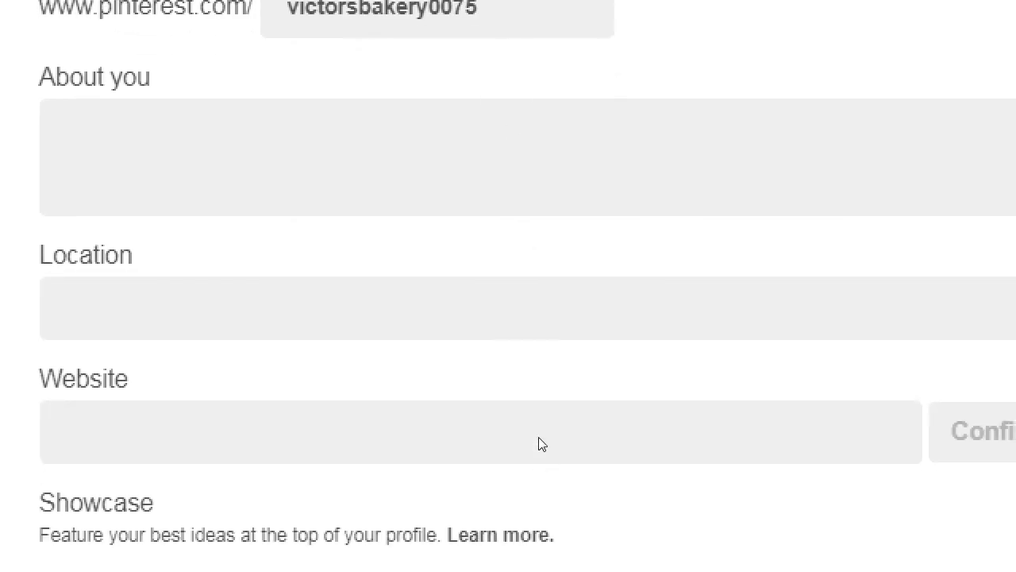
key(Tab)
text(odj okdsjdskldfsjfdsklfsdlkdsjf fsdkljdfs kldsj dsfldsf dsflj dskdsfldsfj dsfkkj sds)
key(ctrl+a)
key(BackSpace)
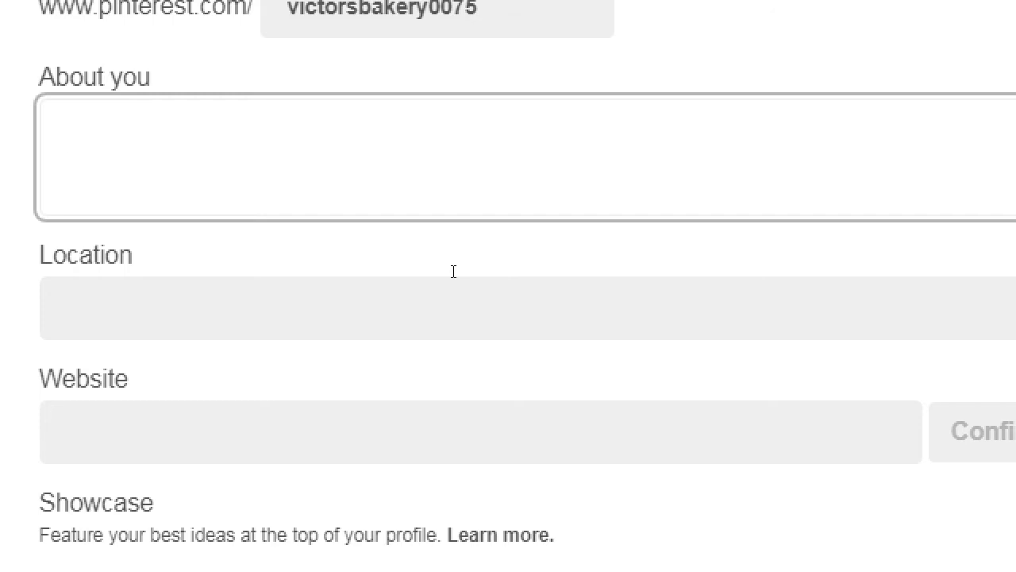
Examine the Location, Website with its confirmation option, and Showcase entries of the profile settings, leaving them blank
click(454, 271)
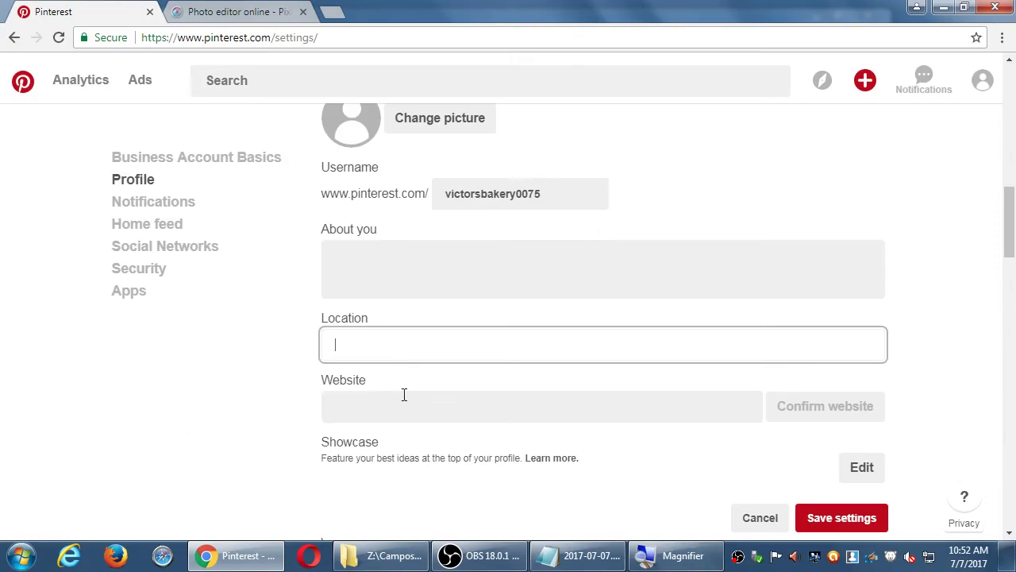
click(404, 400)
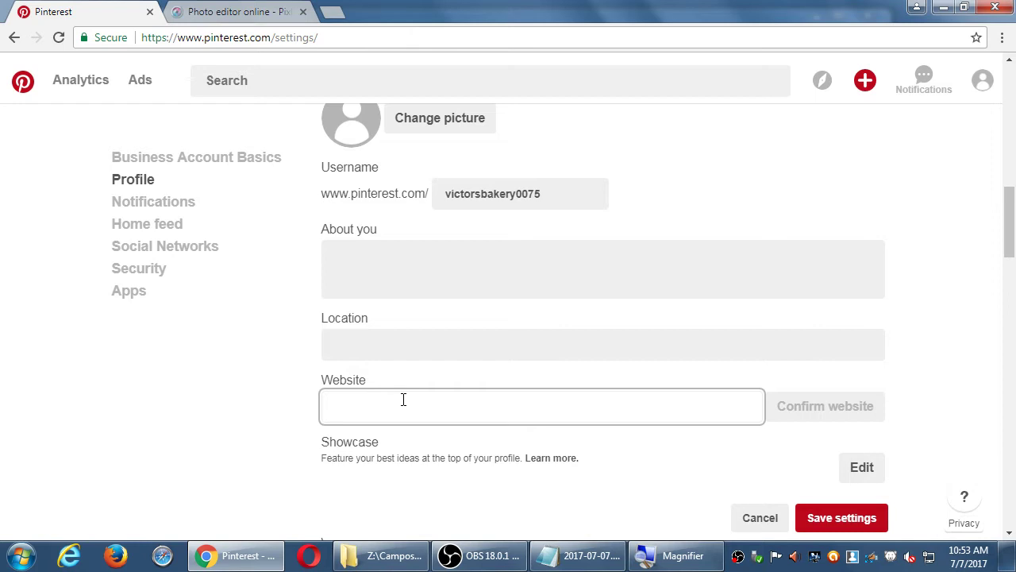
click(924, 405)
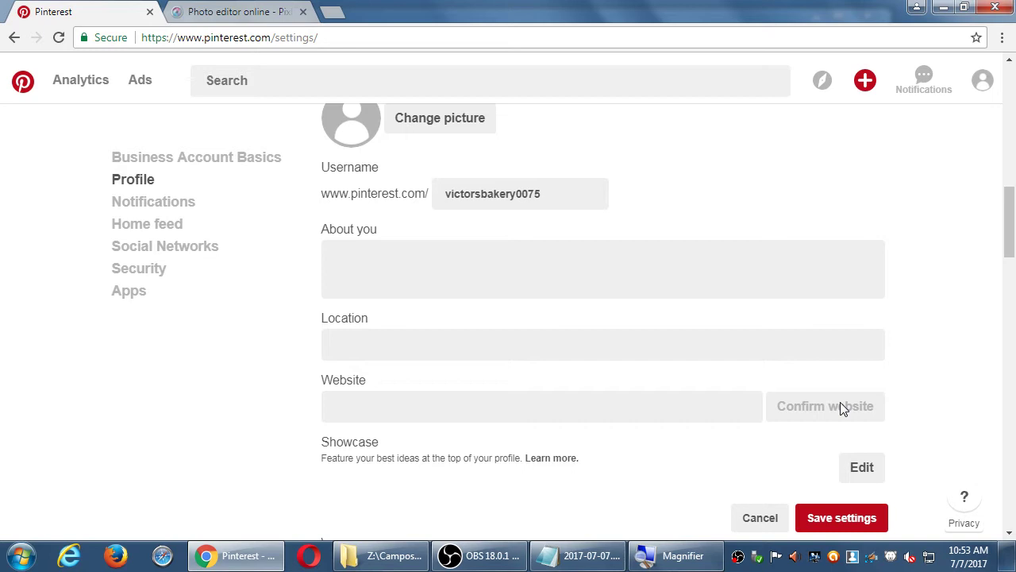
scroll(735, 419, down, 3)
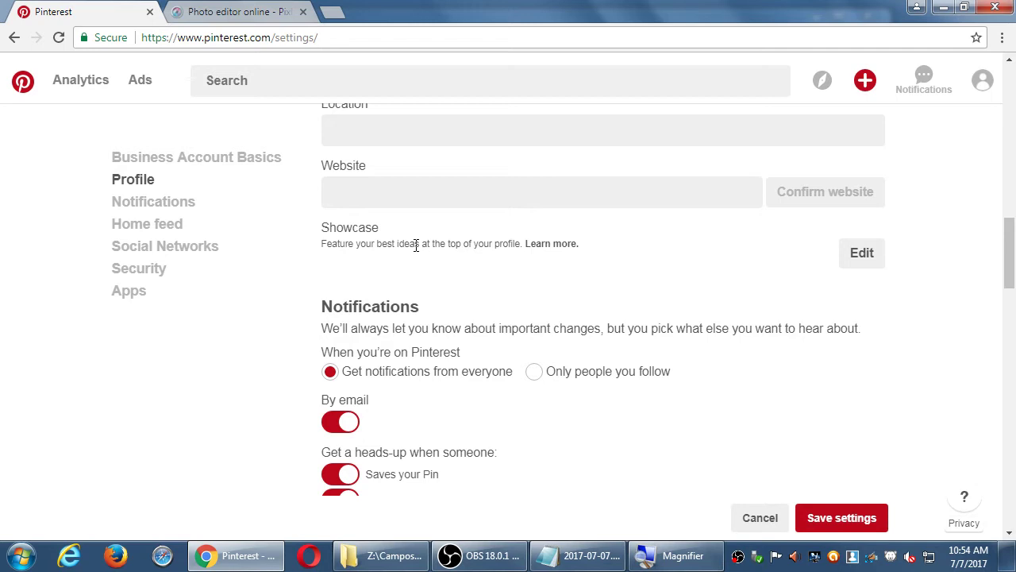
scroll(415, 245, down, 3)
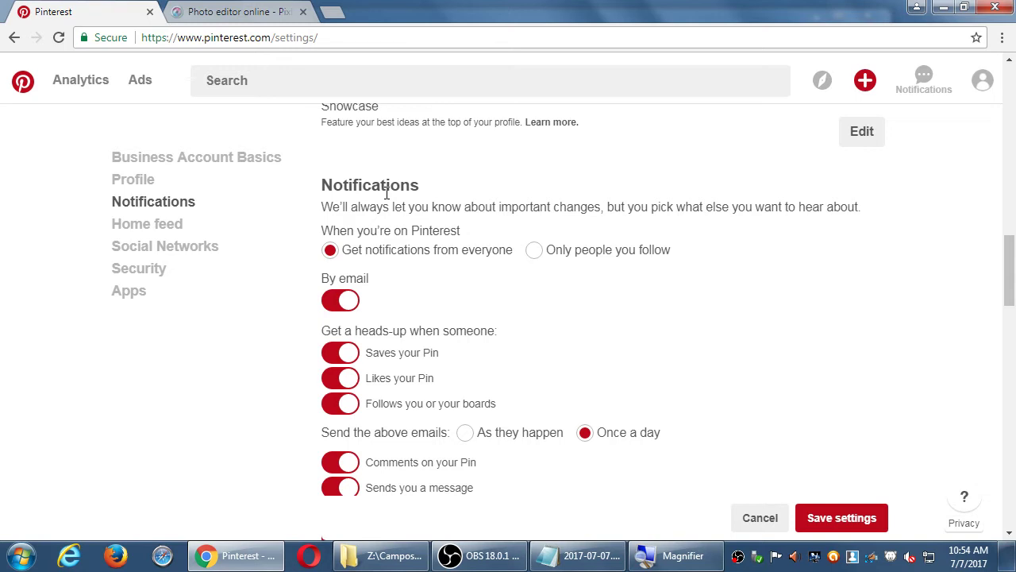
Try turning off all email notifications and turn them back on
scroll(387, 193, down, 1)
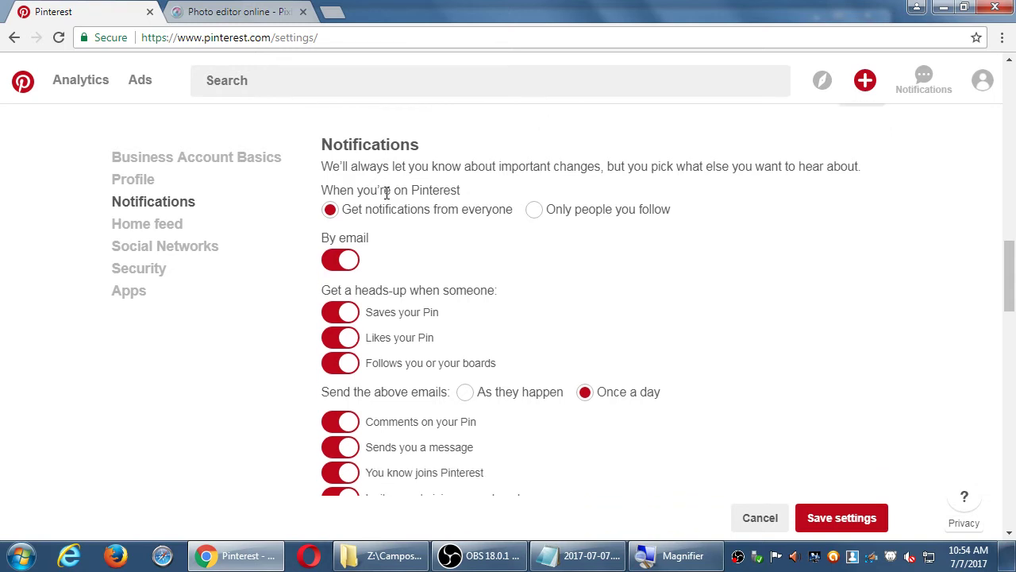
click(333, 262)
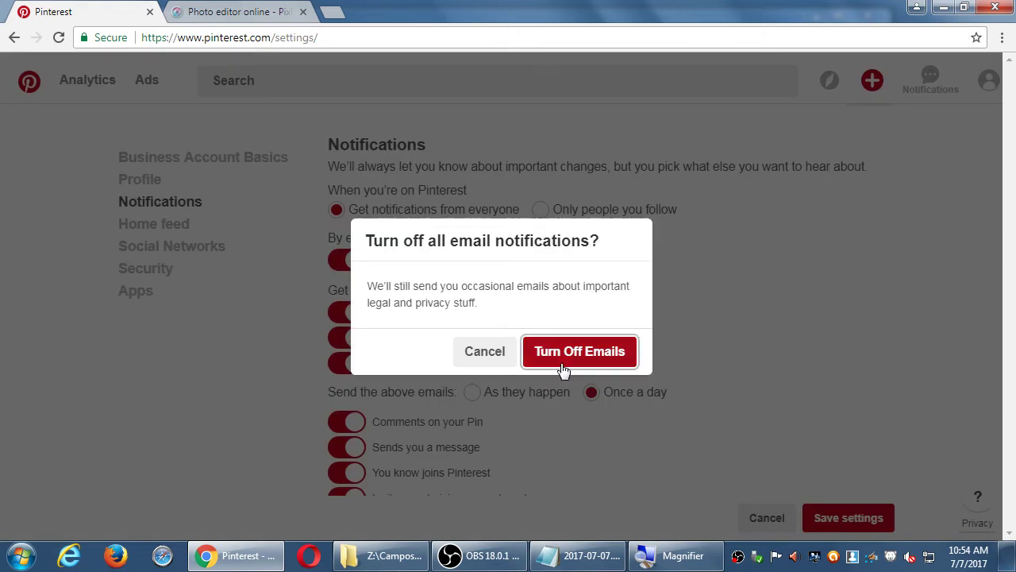
click(566, 359)
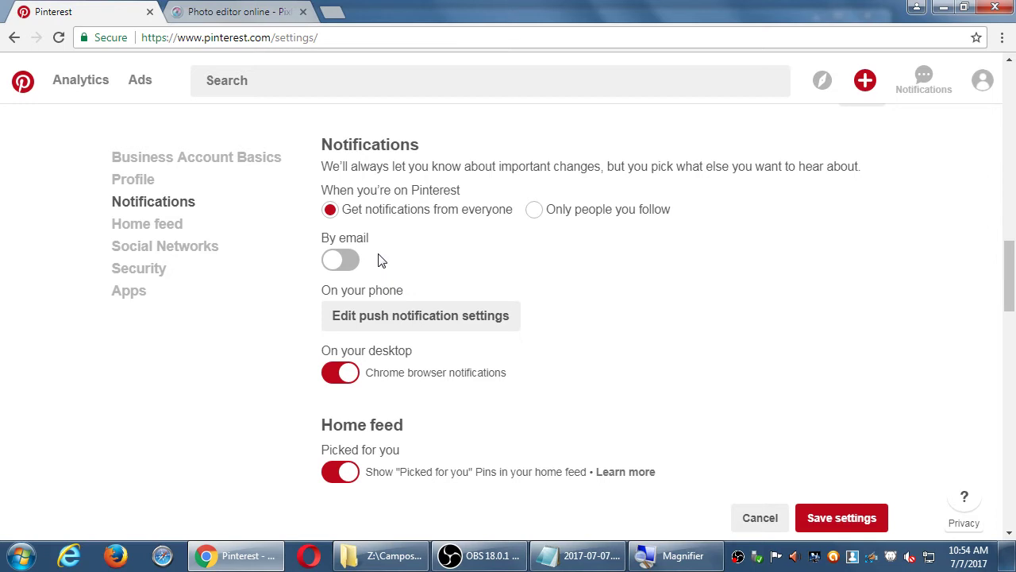
click(354, 263)
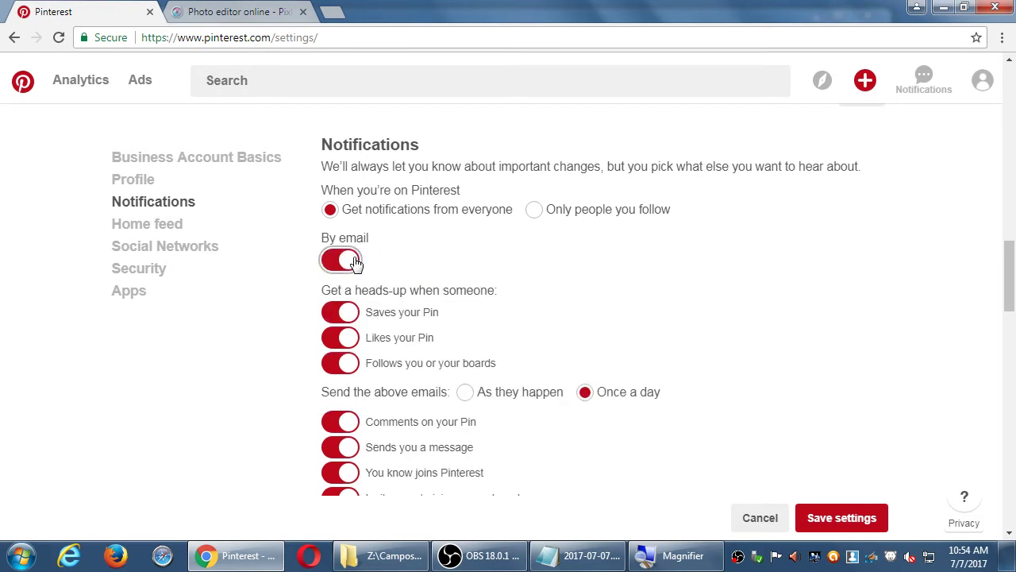
Turn off the email notification for when someone you know joins Pinterest
scroll(391, 366, down, 2)
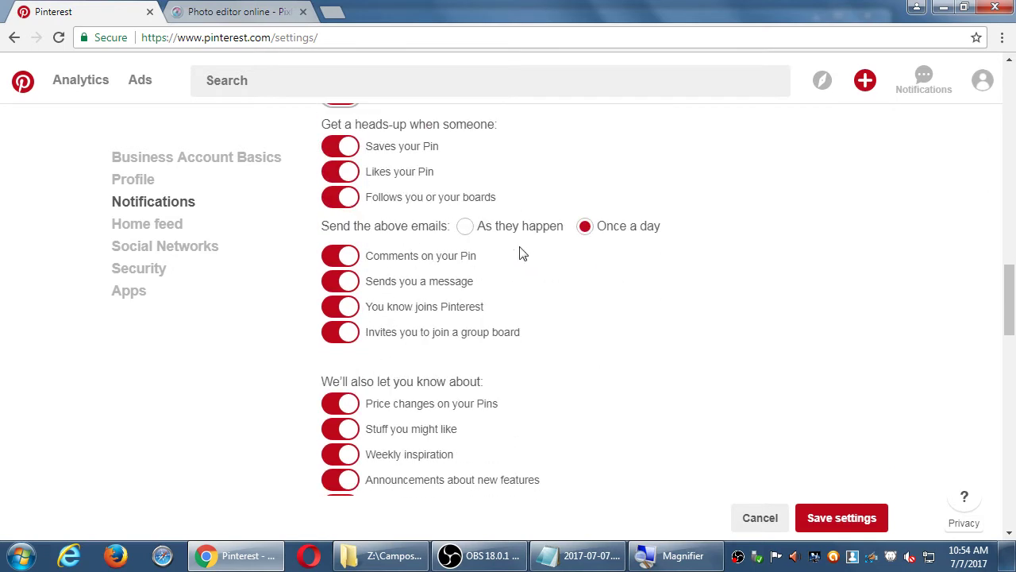
click(342, 308)
scroll(217, 416, down, 3)
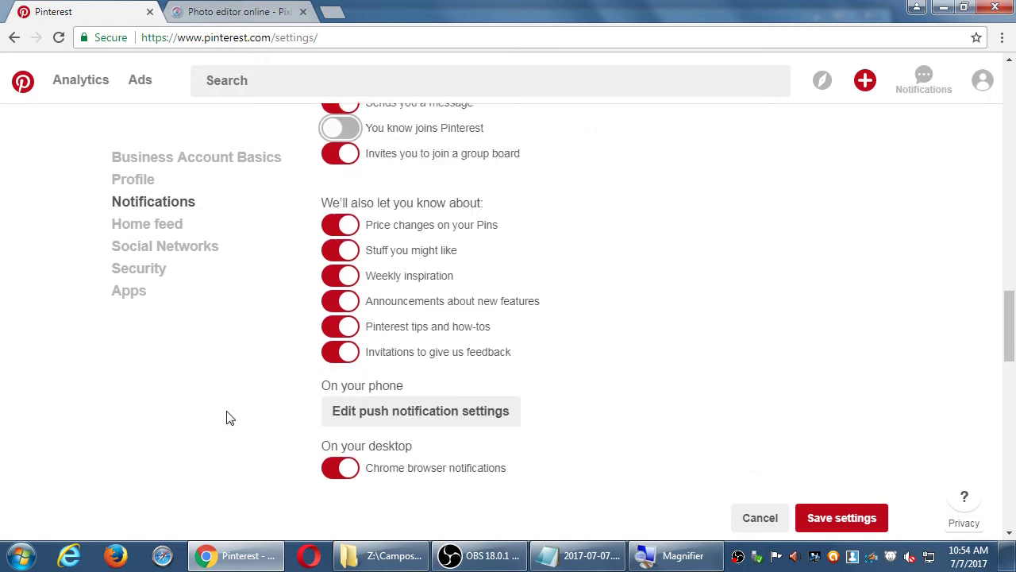
Turn off all email notifications and confirm the choice
scroll(380, 347, up, 5)
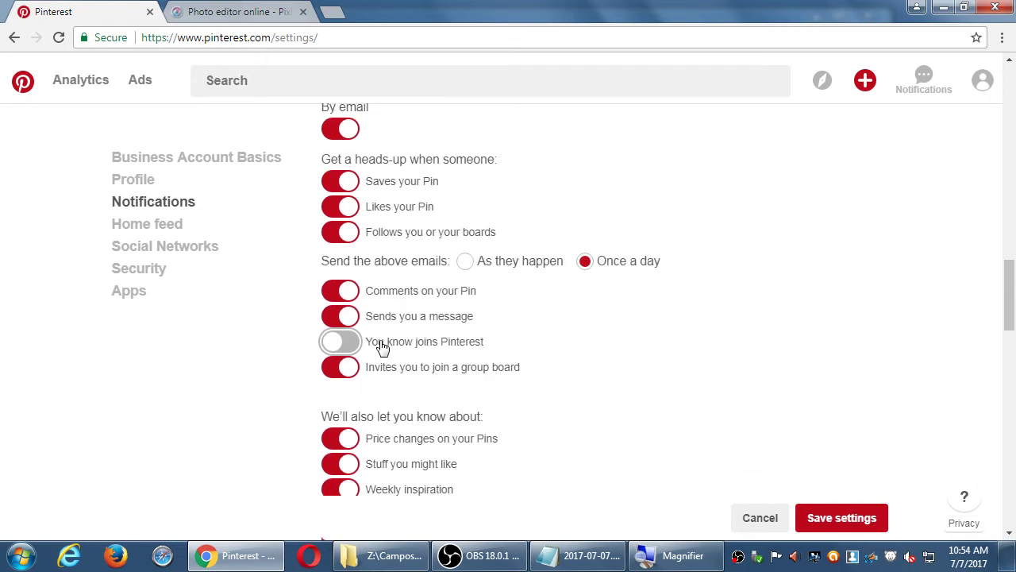
click(346, 298)
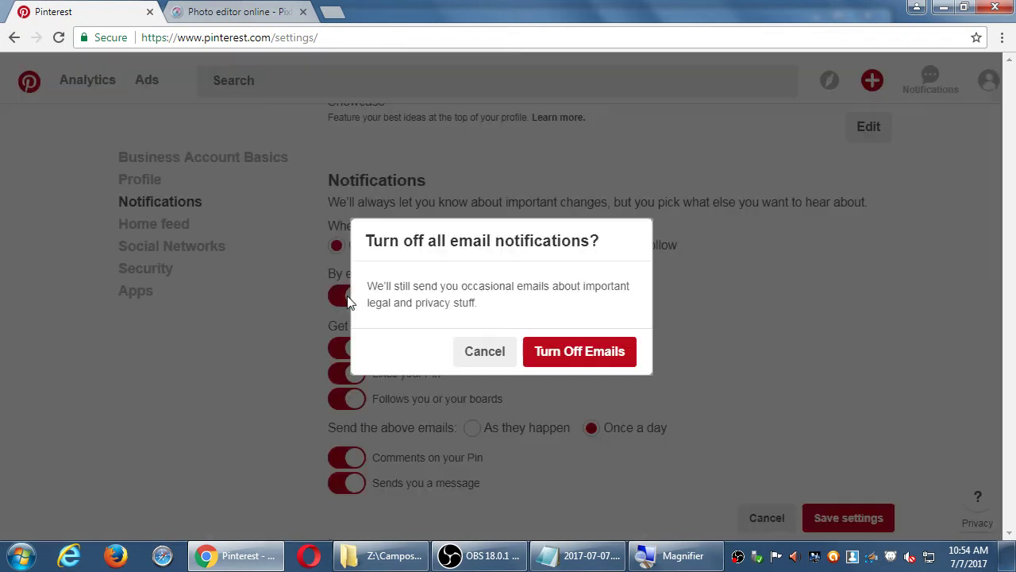
click(536, 366)
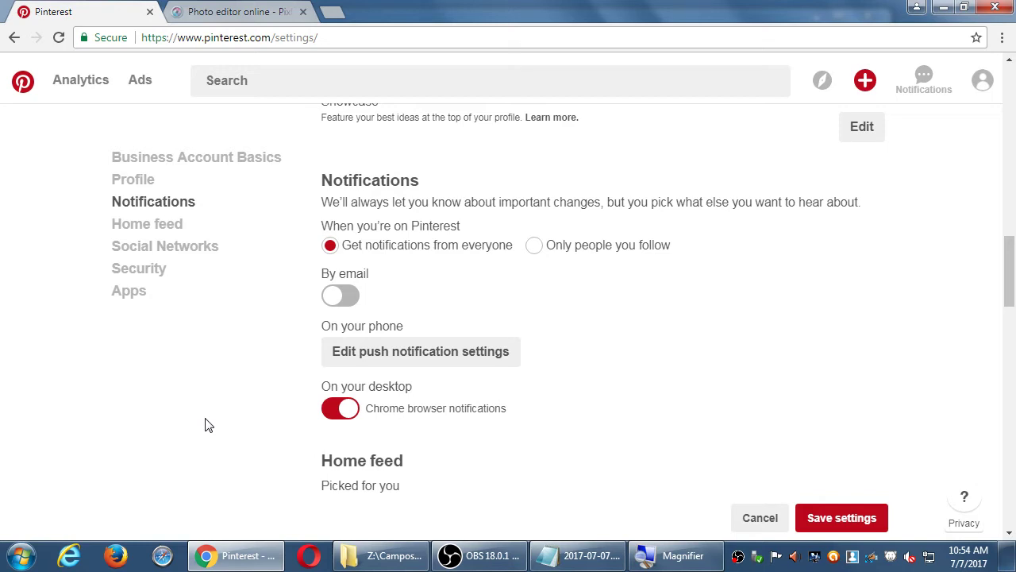
Examine the Home feed, Social Networks, Security and Apps settings, and return to Business Account Basics
scroll(205, 425, down, 2)
scroll(205, 425, down, 2)
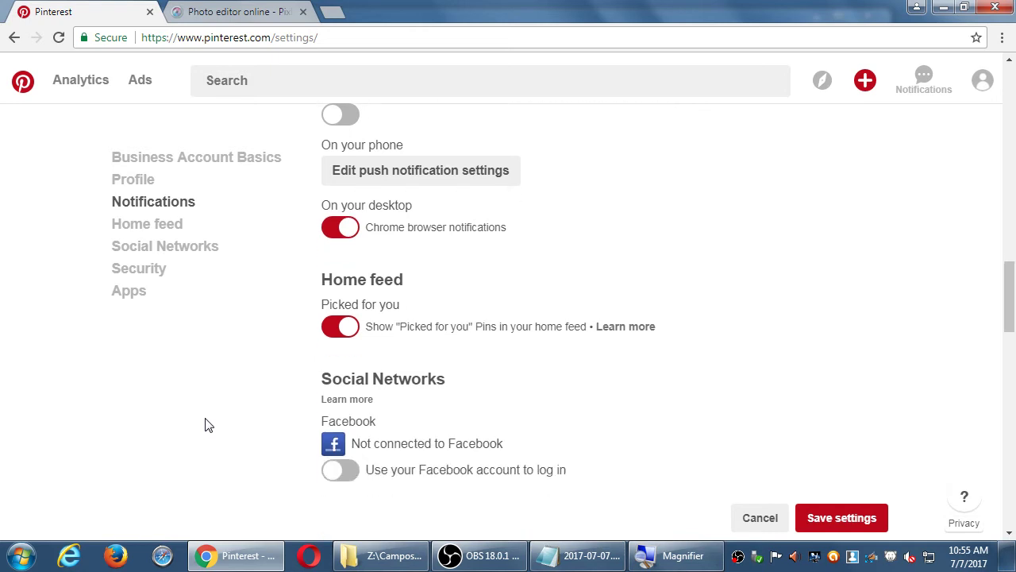
scroll(205, 425, down, 2)
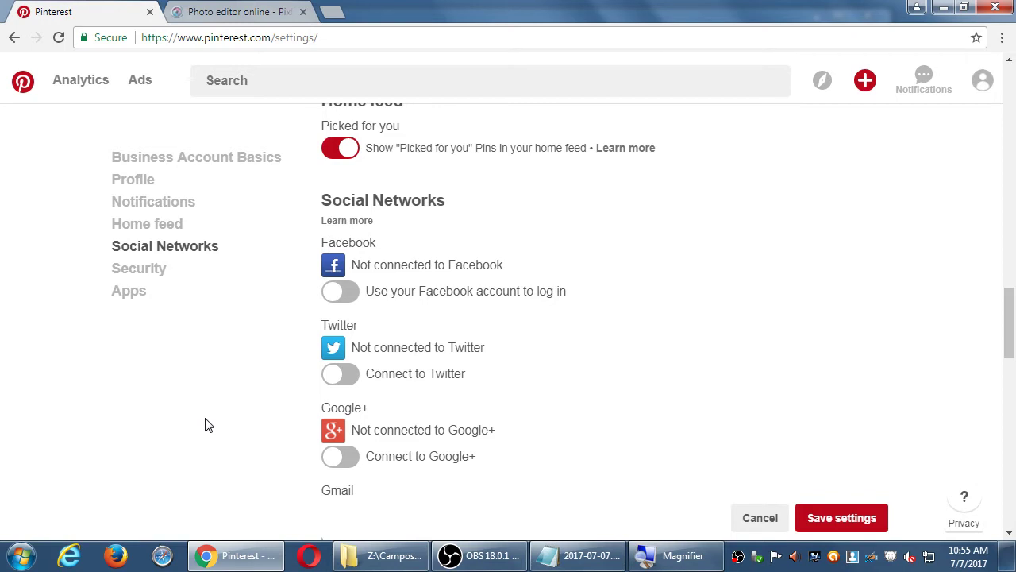
scroll(204, 425, down, 1)
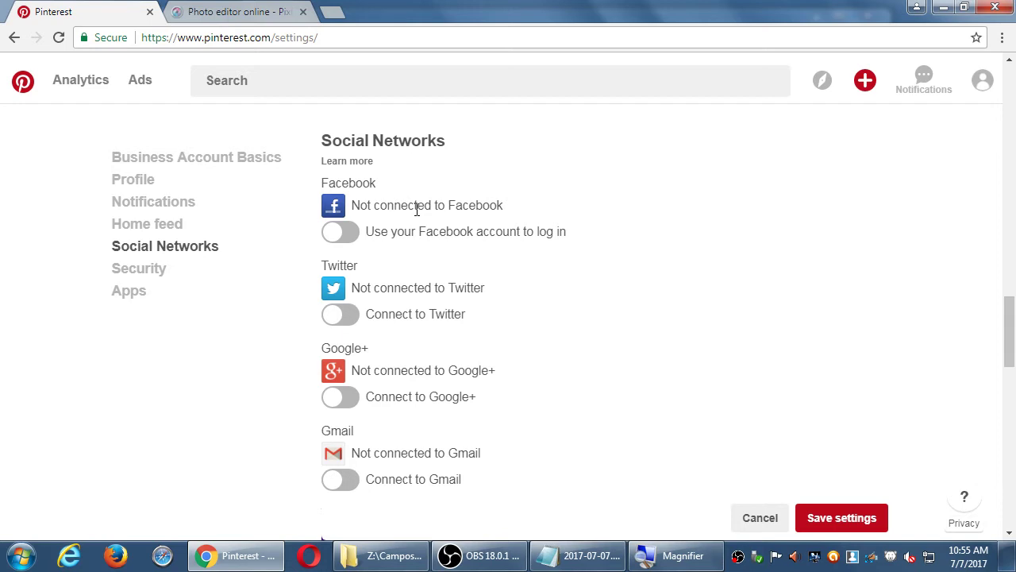
scroll(570, 256, down, 3)
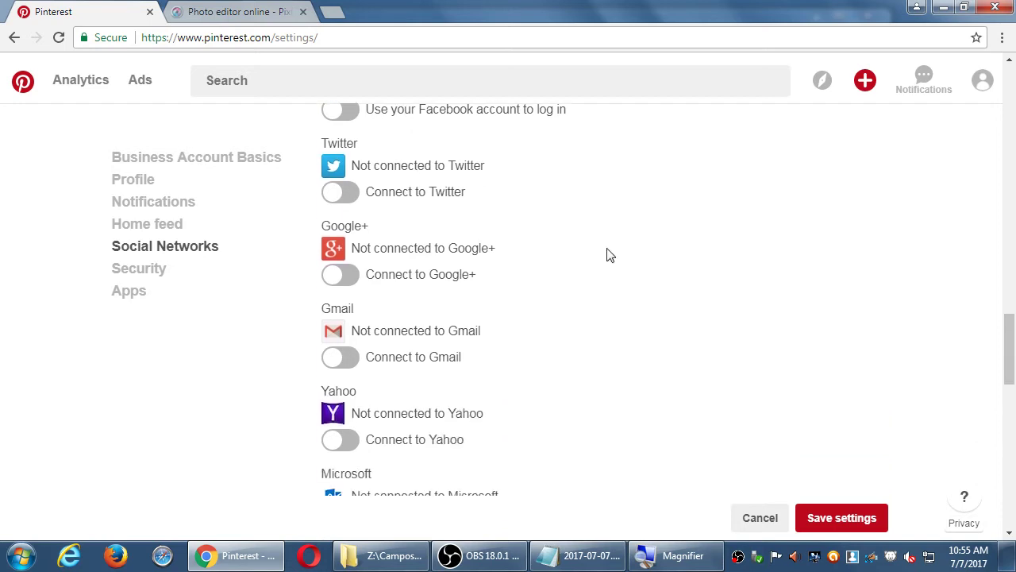
scroll(609, 254, down, 5)
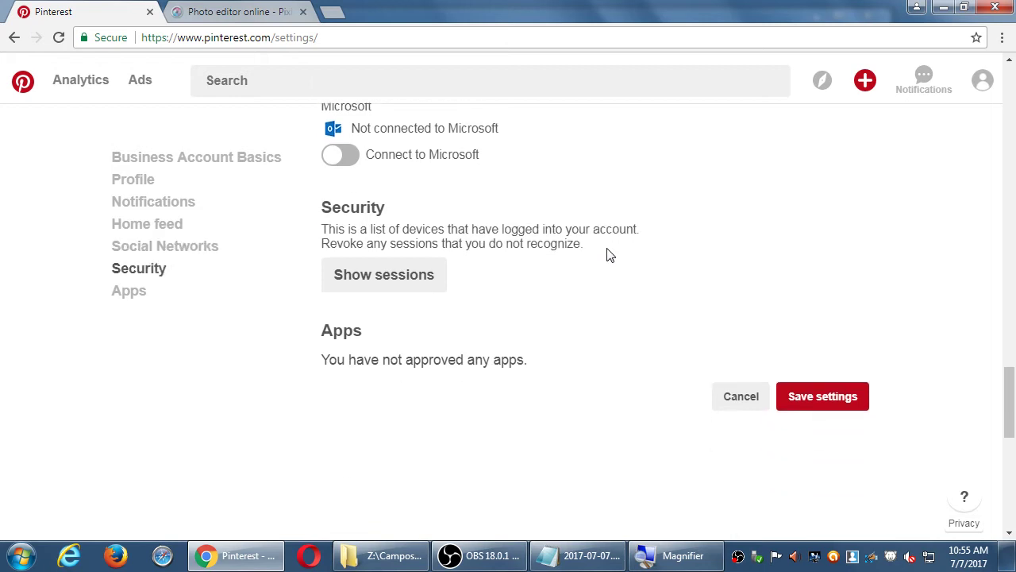
scroll(609, 254, down, 1)
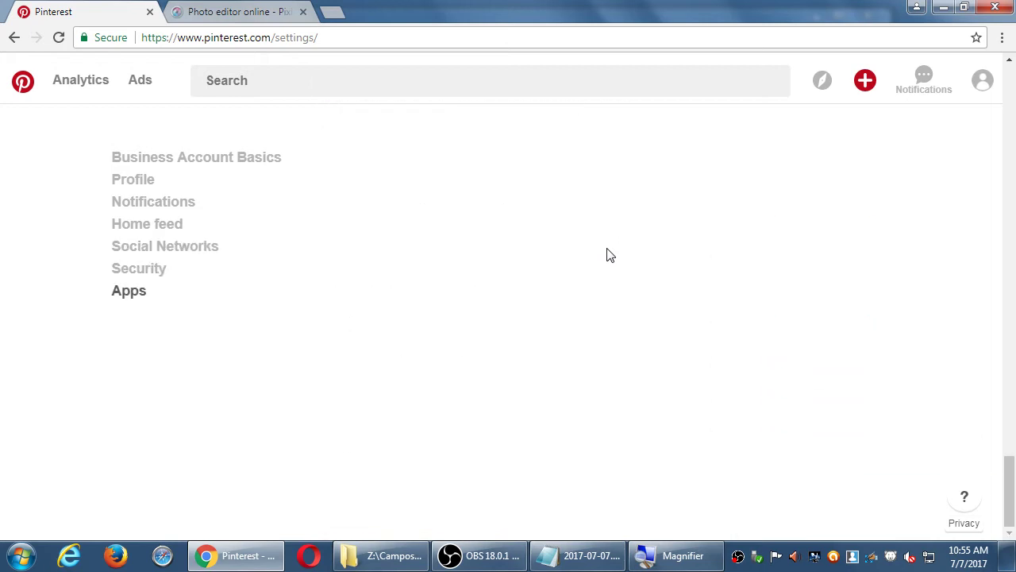
scroll(601, 278, up, 10)
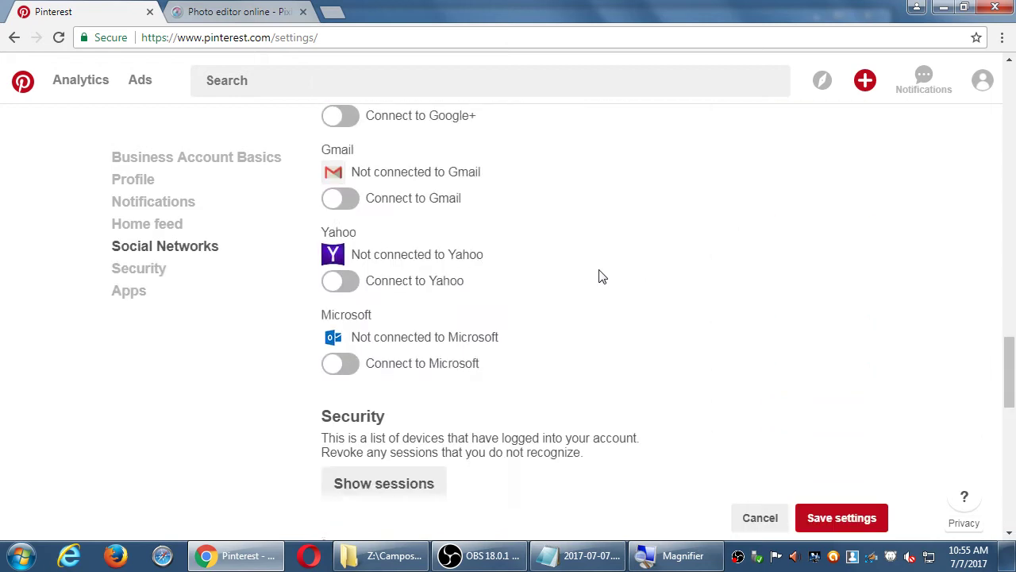
scroll(601, 277, up, 5)
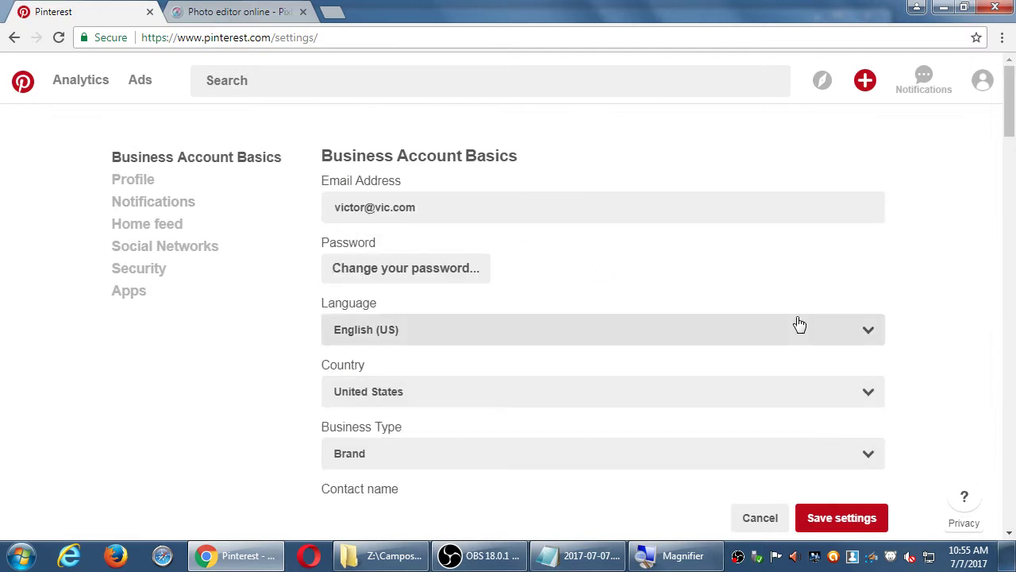
scroll(858, 254, down, 3)
scroll(857, 254, up, 4)
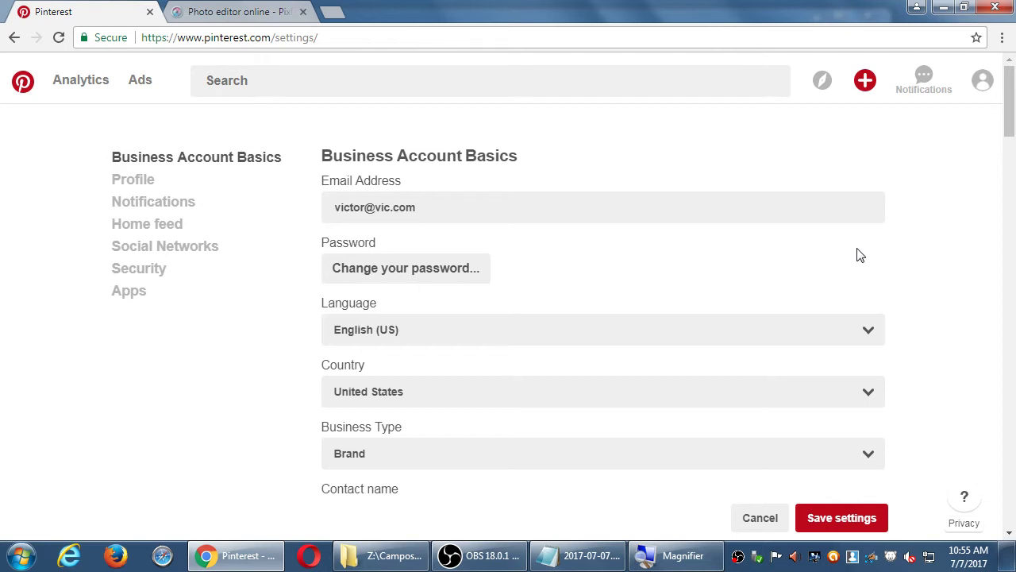
Open the business account's own profile page and view its pins area
mouse_move(983, 82)
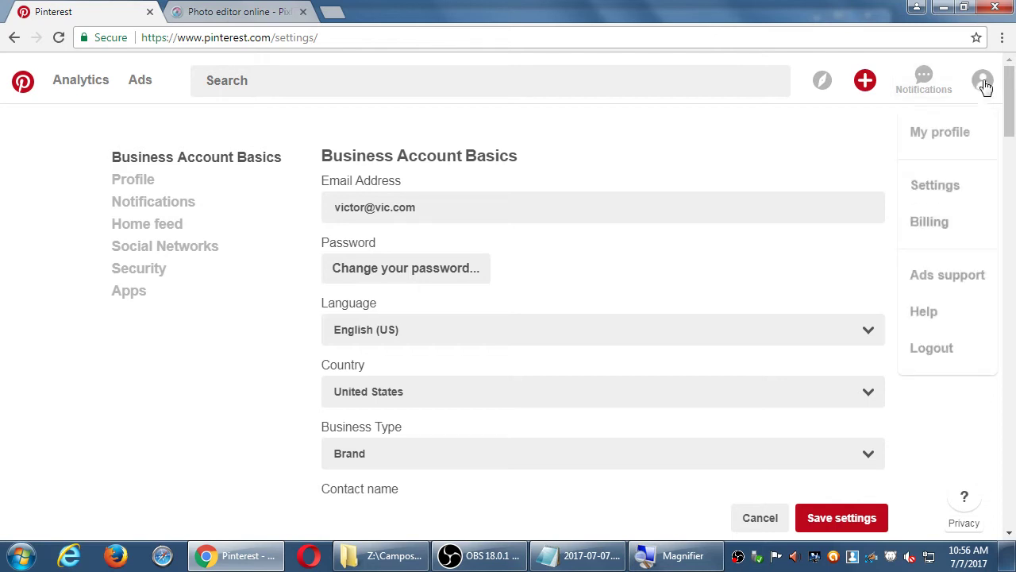
click(962, 131)
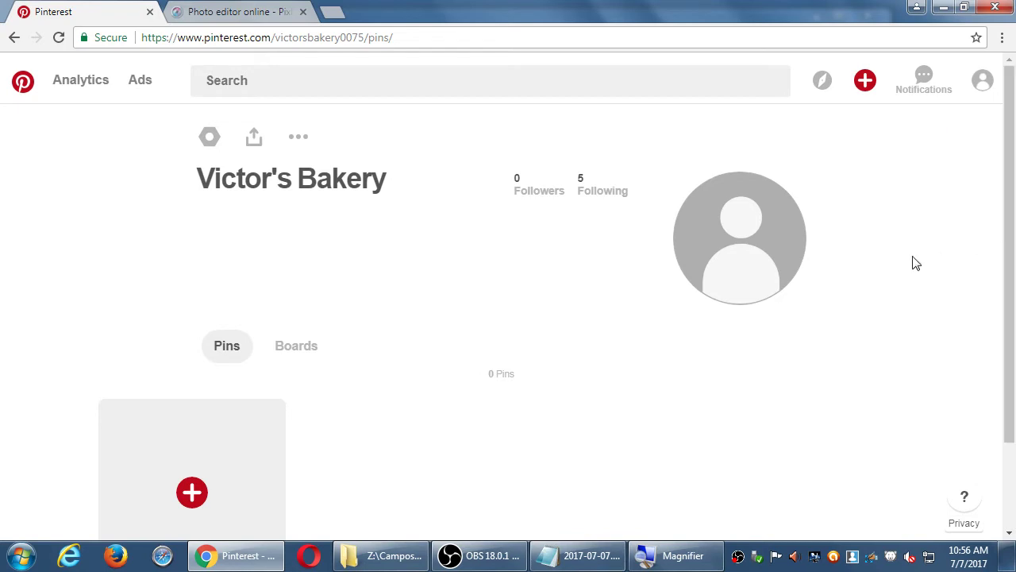
scroll(921, 260, down, 2)
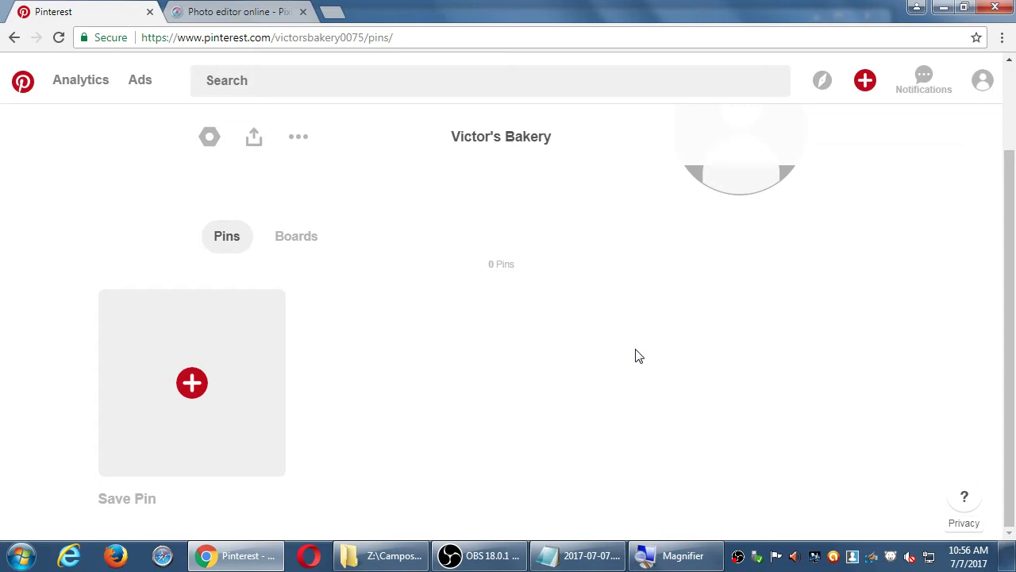
key(super+plus)
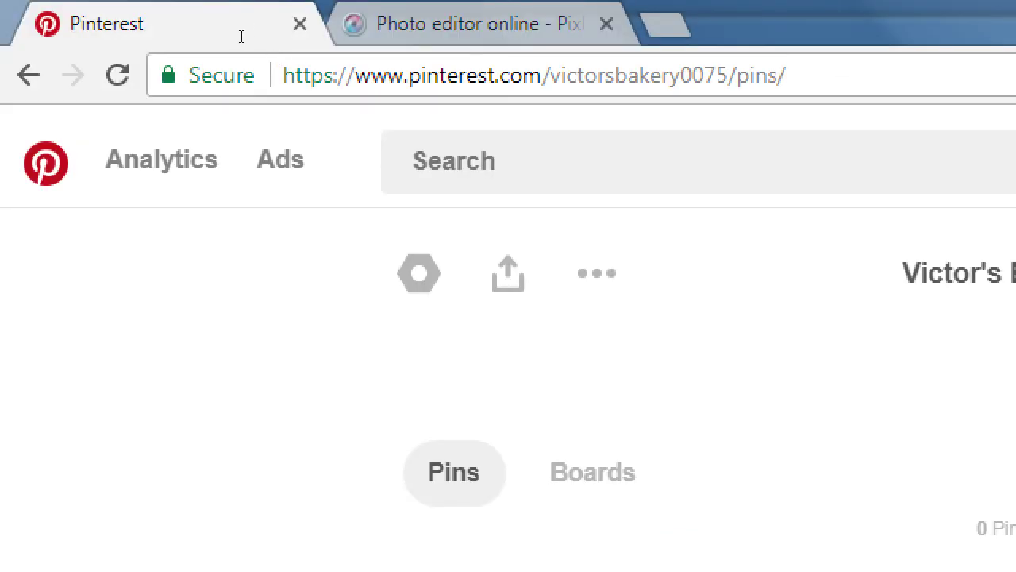
key(ctrl+l)
click(300, 41)
drag(729, 74, 2, 4)
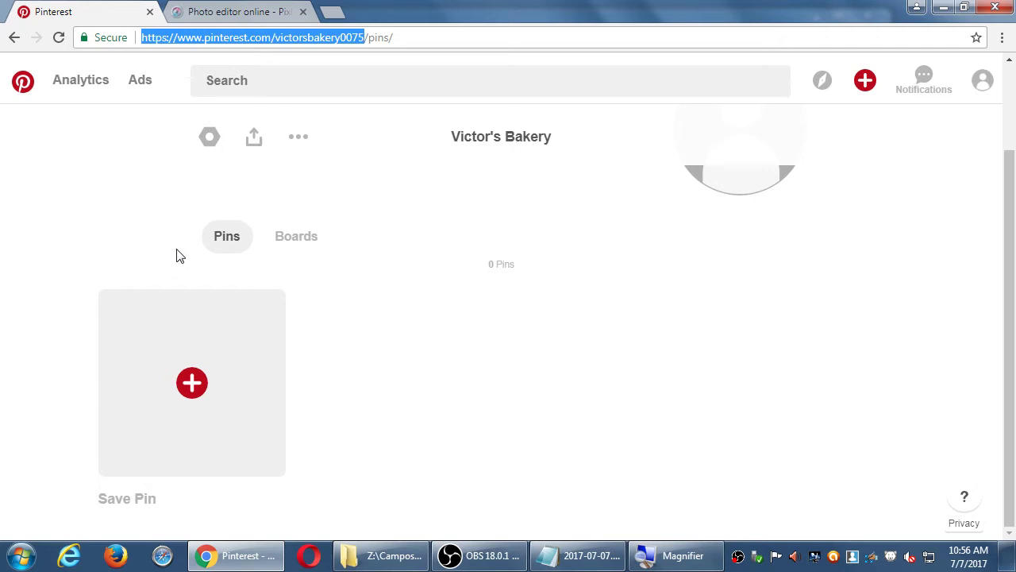
Compare the profile's Boards and Pins views, ending on Boards
click(295, 253)
click(230, 246)
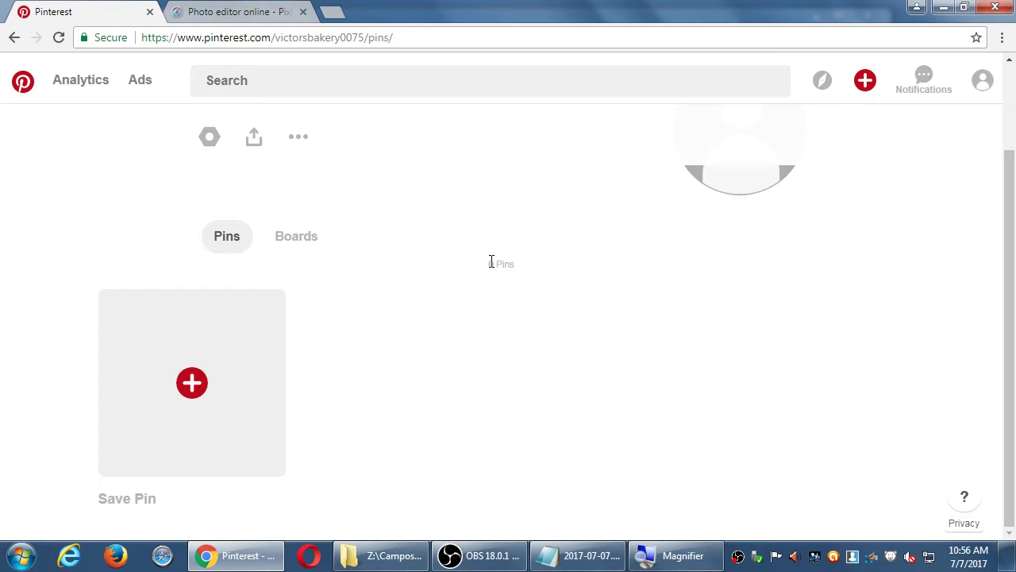
click(314, 251)
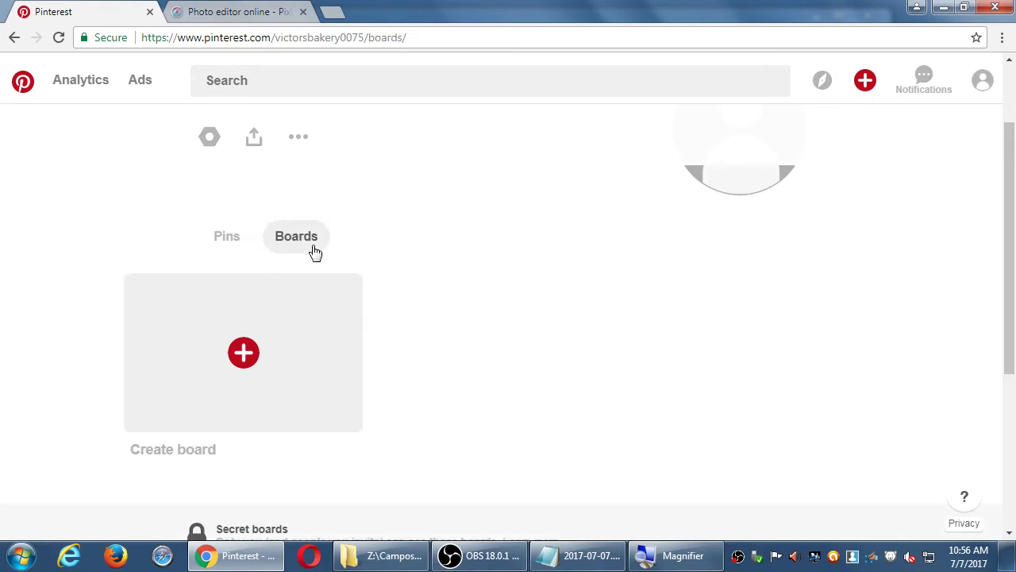
Switch to the Notepad notes, magnify them and highlight the tip about creating as many Boards as you want
click(580, 556)
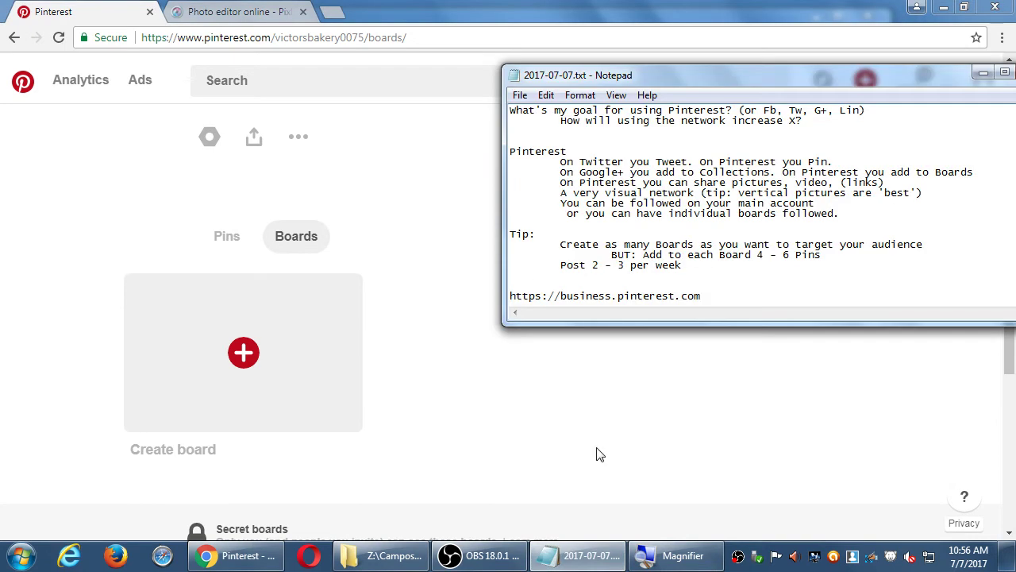
key(super+plus)
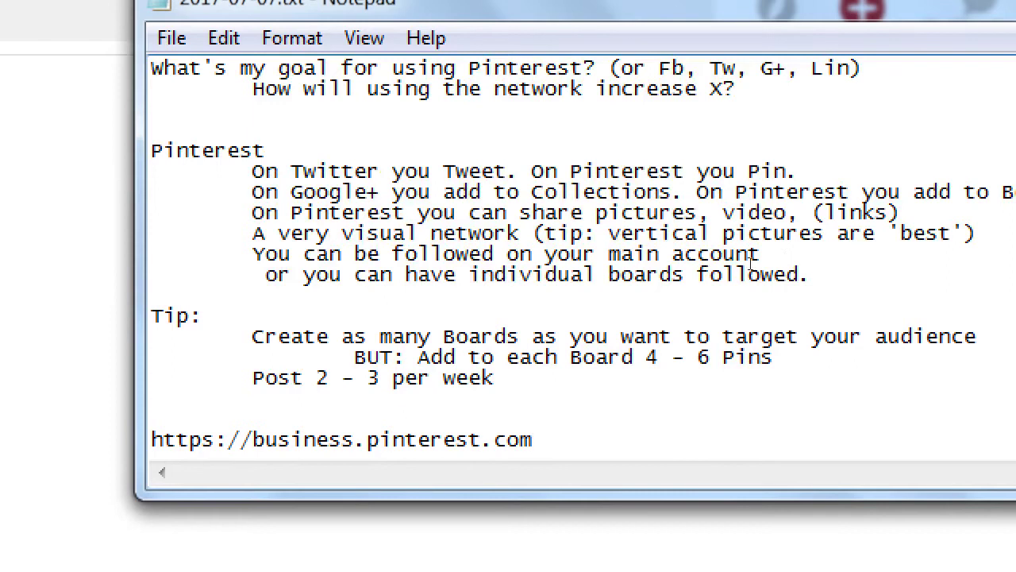
drag(443, 337, 203, 316)
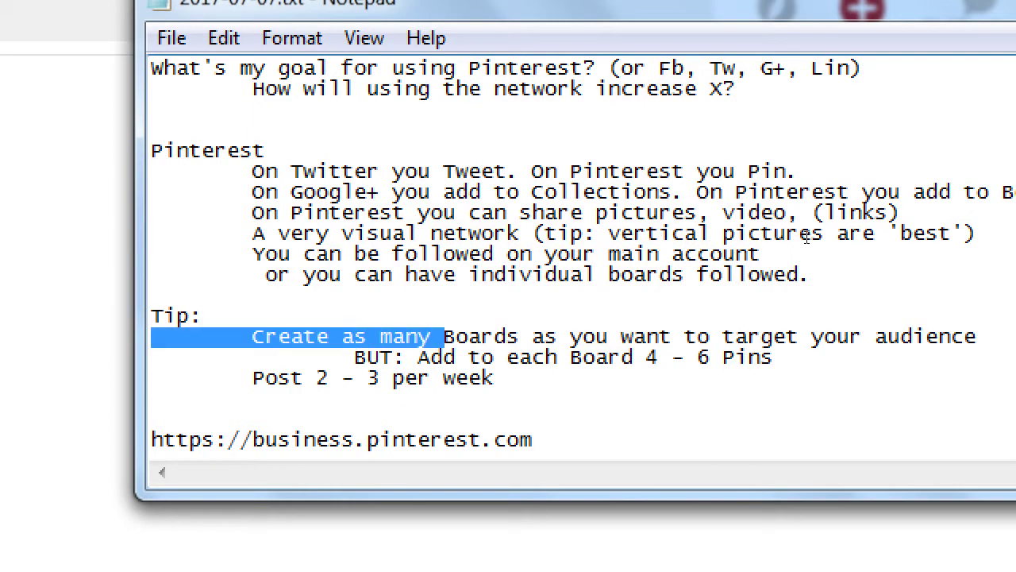
drag(443, 336, 775, 337)
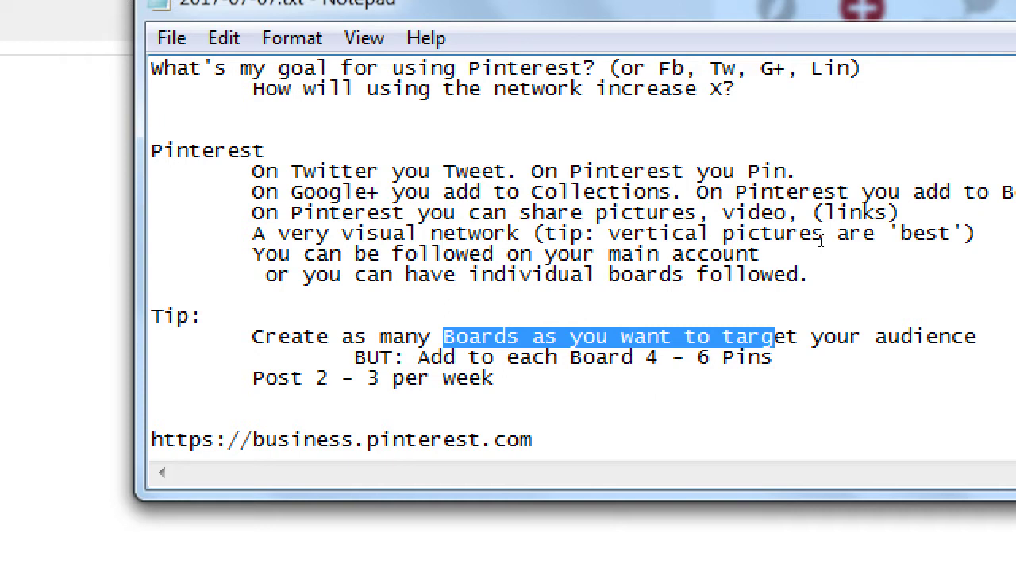
key(ctrl+End)
key(Return)
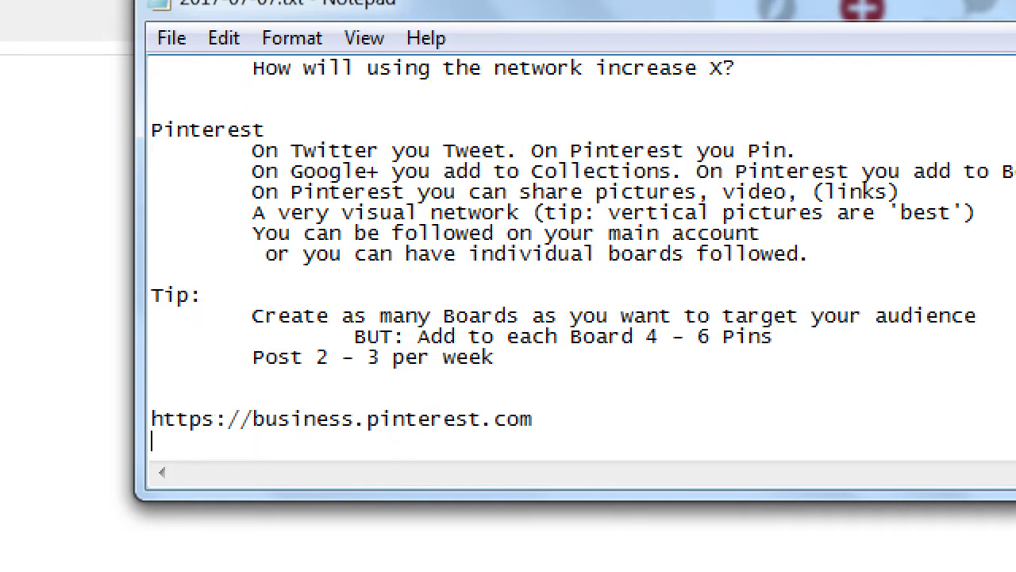
key(Return)
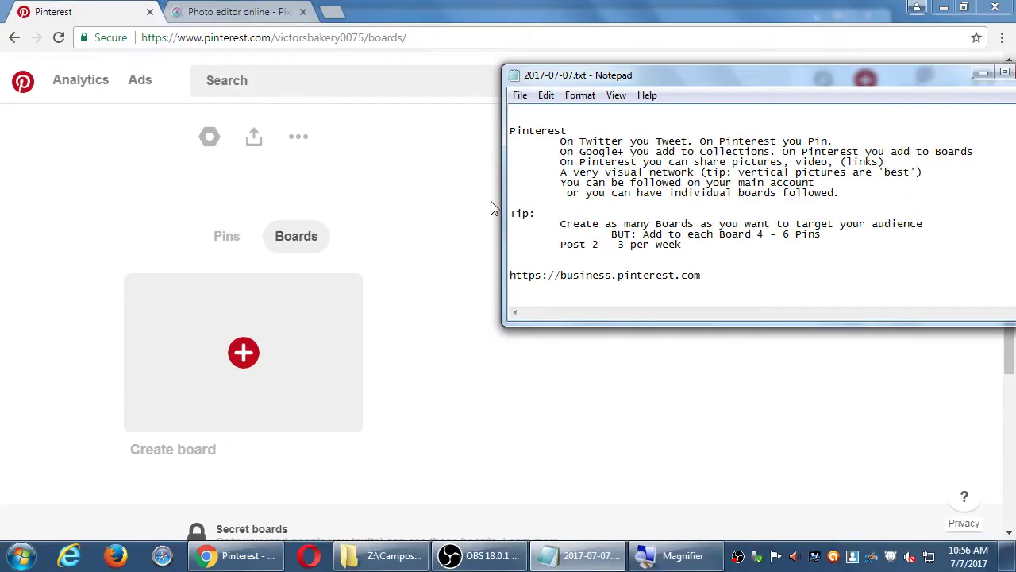
Switch back to Pinterest in the browser and open the form for creating a board
click(478, 206)
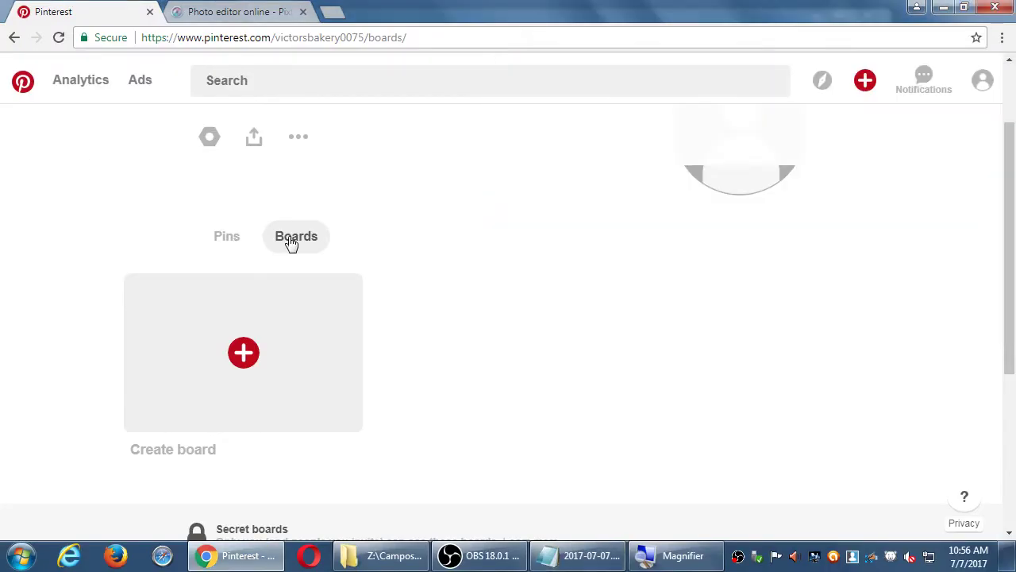
click(243, 379)
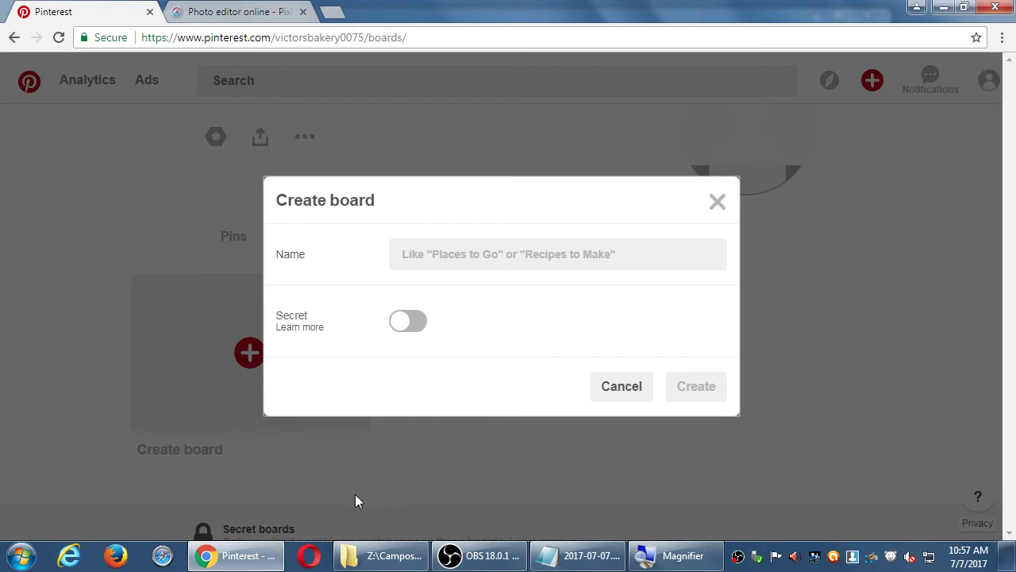
Switch to the Notepad notes and add "PInterest has Public Boards (default)" on the last line
click(578, 556)
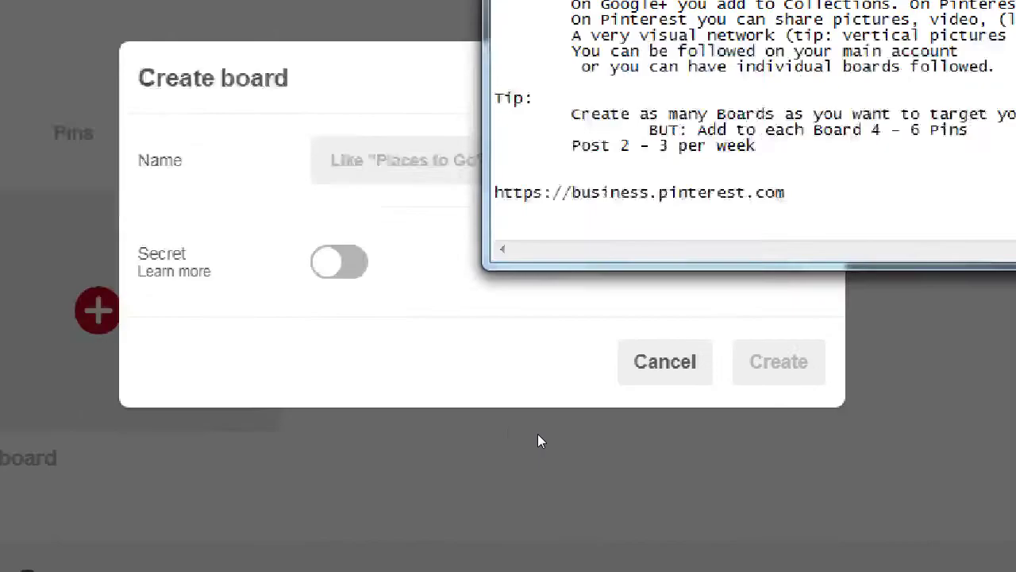
text(PI)
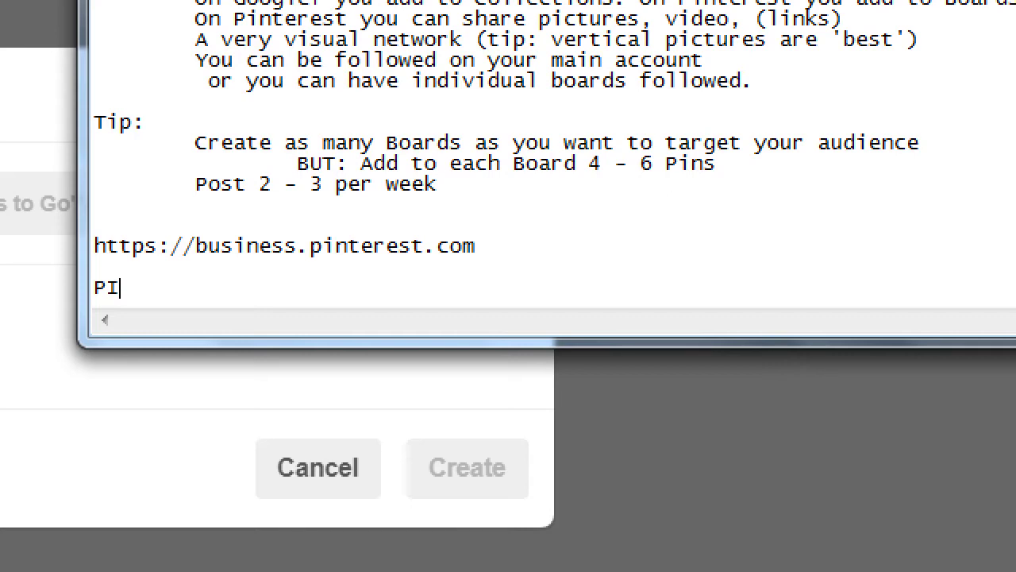
text(nterest has Public b)
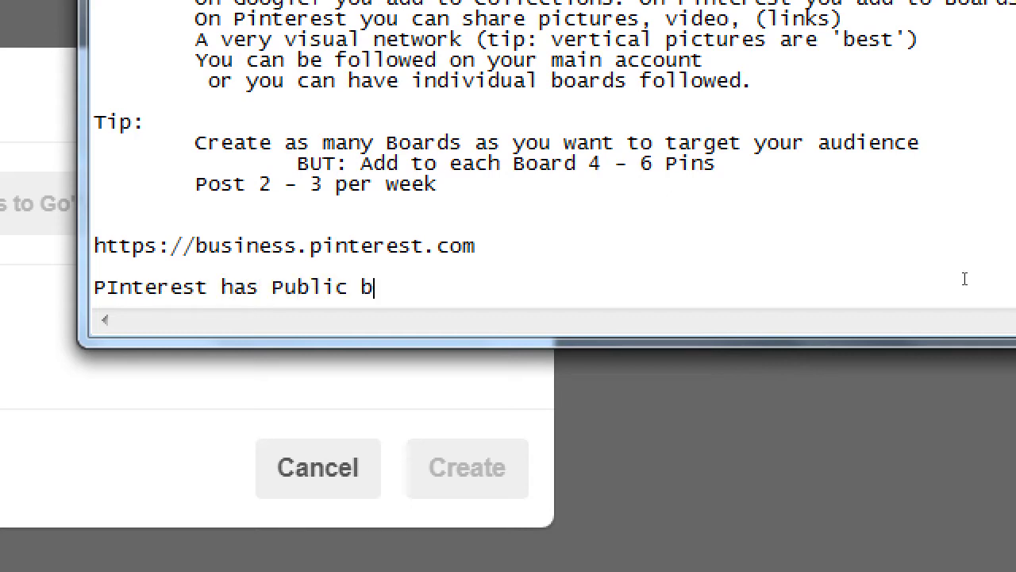
key(BackSpace)
text(Boar)
text(ds (default))
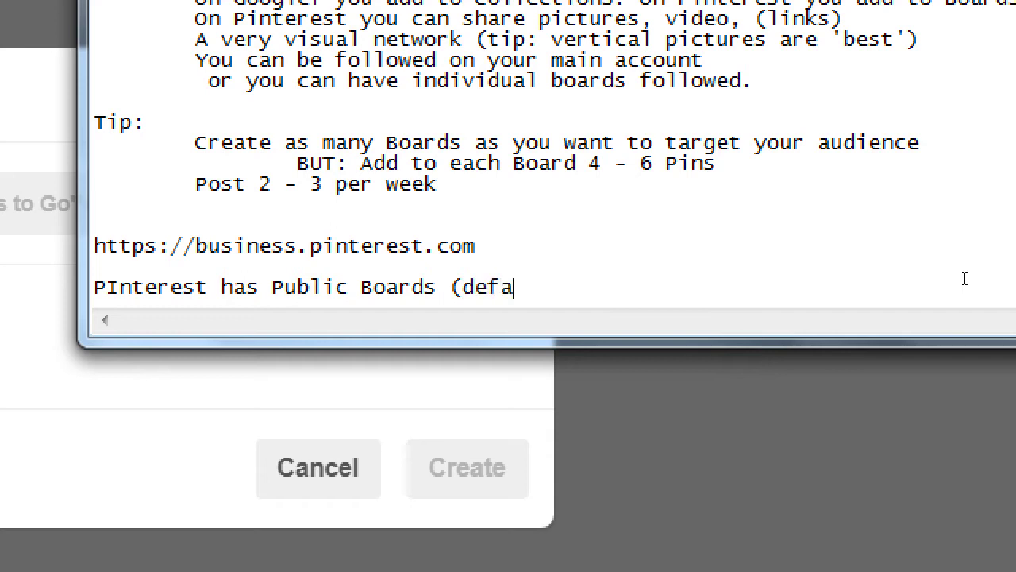
Extend the Public Boards note with "and Secret Boards (private)" and start a new line
text( and )
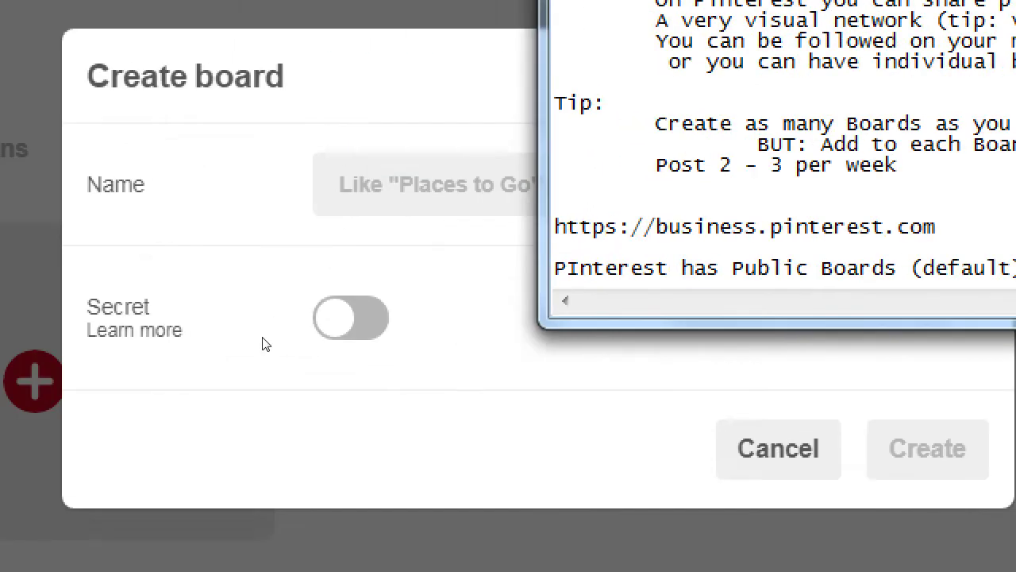
text(Secret )
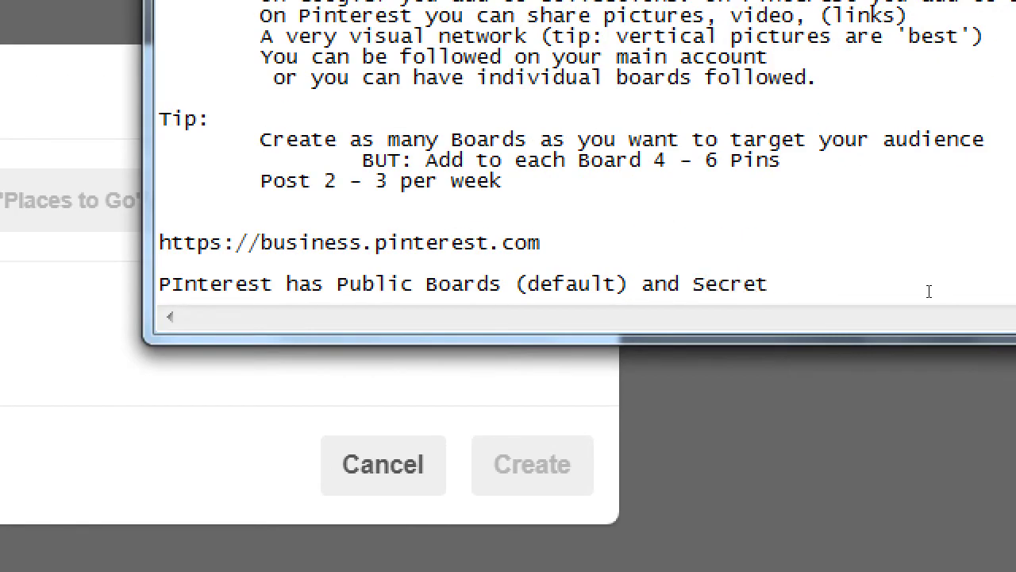
text(Boards ()
text(privat))
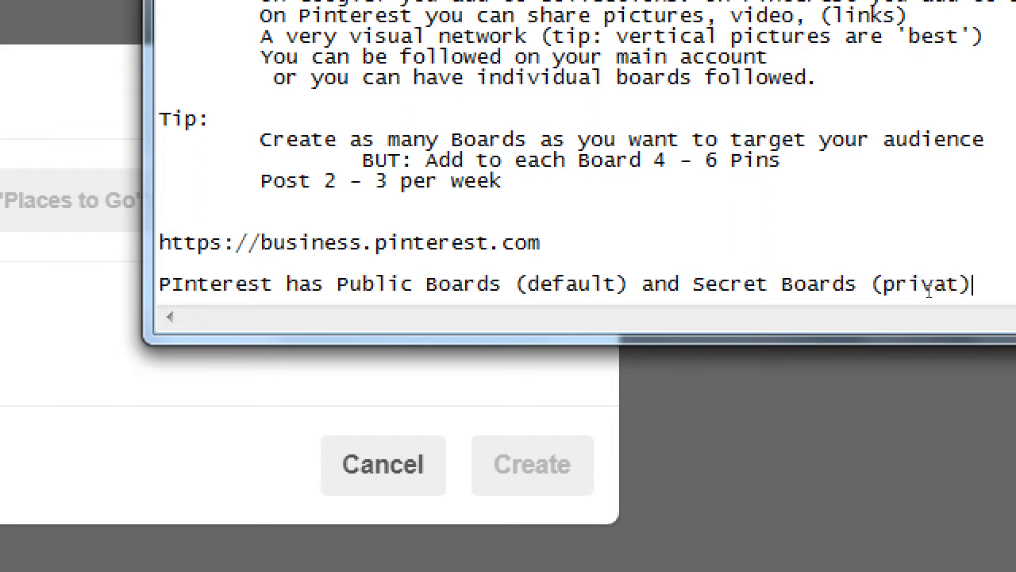
key(BackSpace)
text(e))
key(Return)
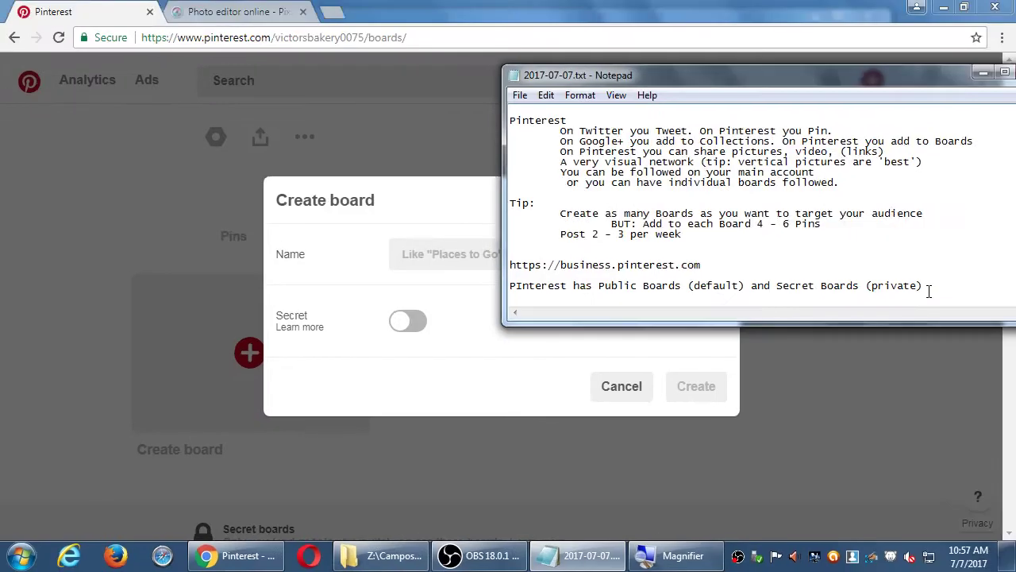
Switch back to Pinterest and enter Cookies as the name of the new board
click(472, 232)
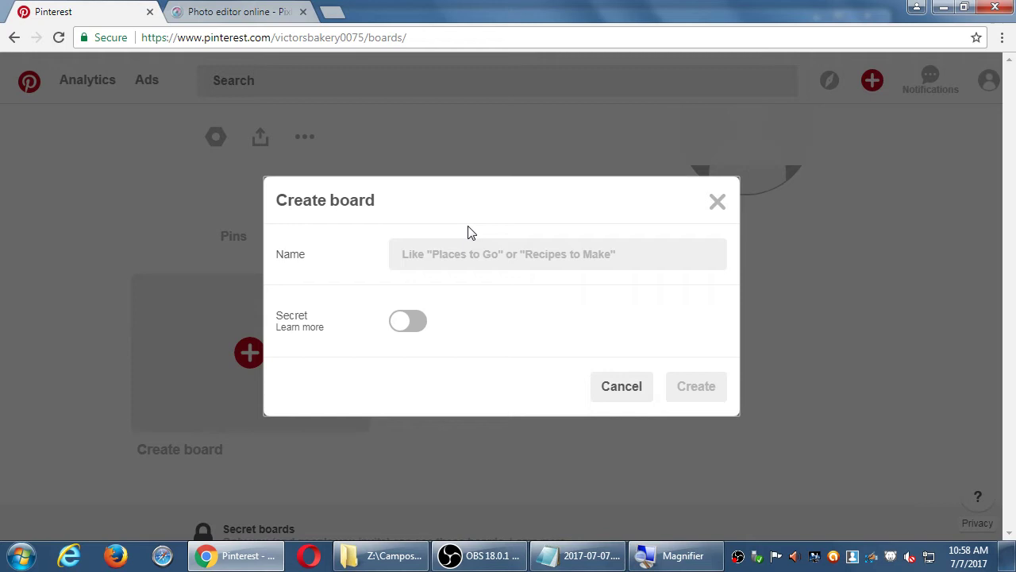
click(518, 254)
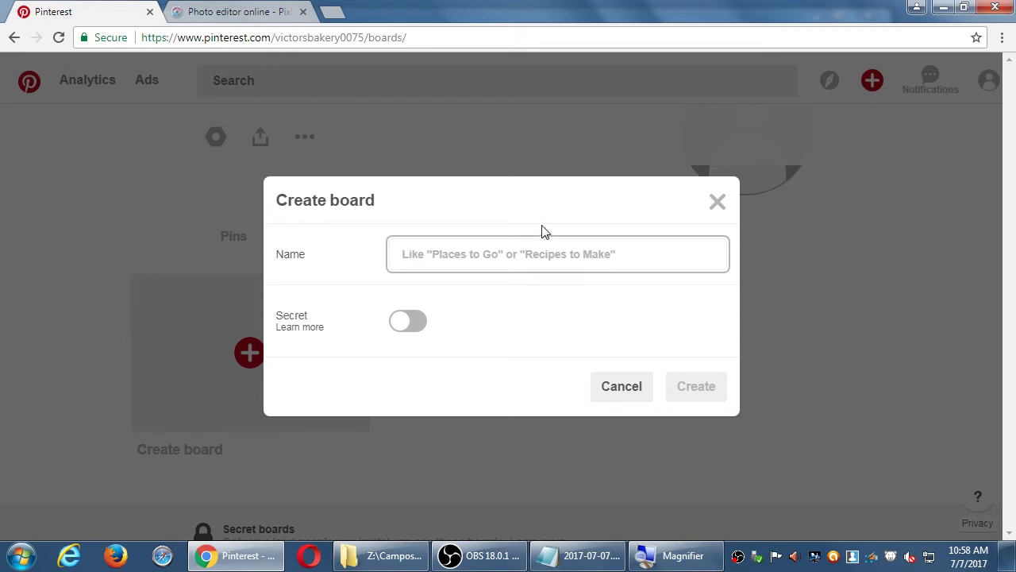
text(Cood)
key(BackSpace)
key(BackSpace)
key(BackSpace)
key(BackSpace)
text(Cookies)
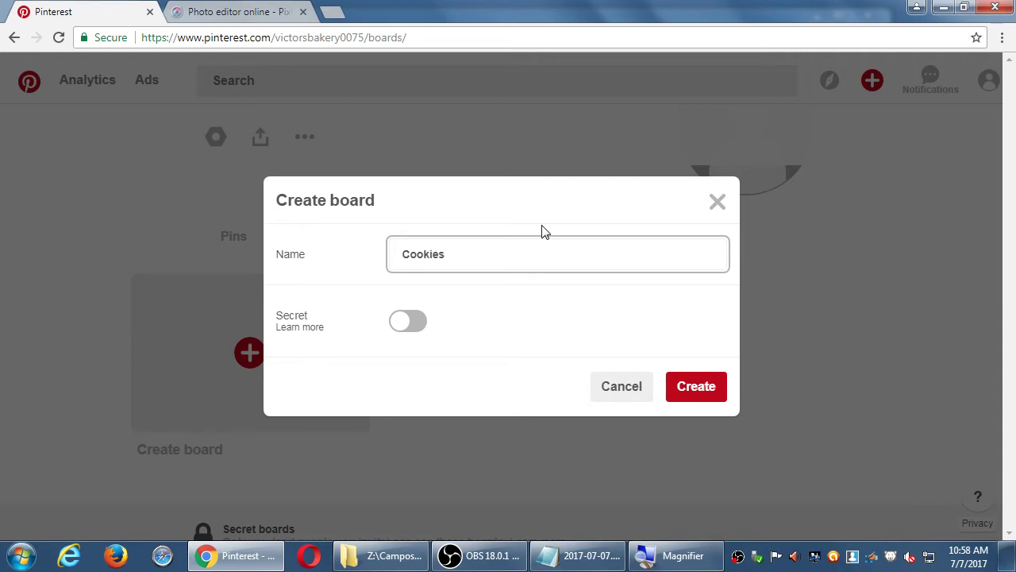
Clear the name entered for the new board
key(BackSpace)
key(BackSpace)
key(BackSpace)
key(BackSpace)
key(BackSpace)
key(BackSpace)
key(BackSpace)
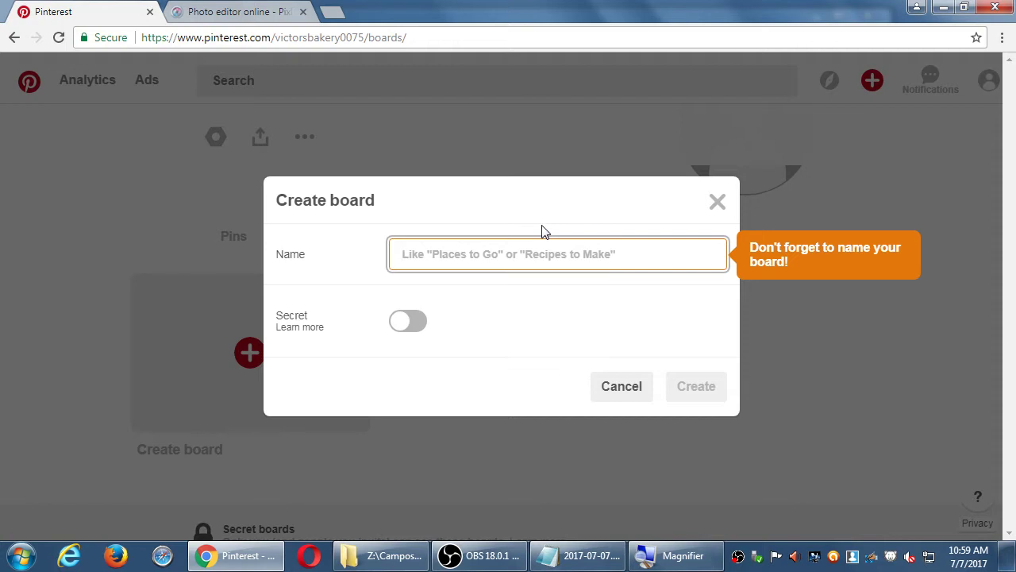
Switch to the Notepad notes and add the indented line "Use an Active Voice when creating Boards"
click(578, 555)
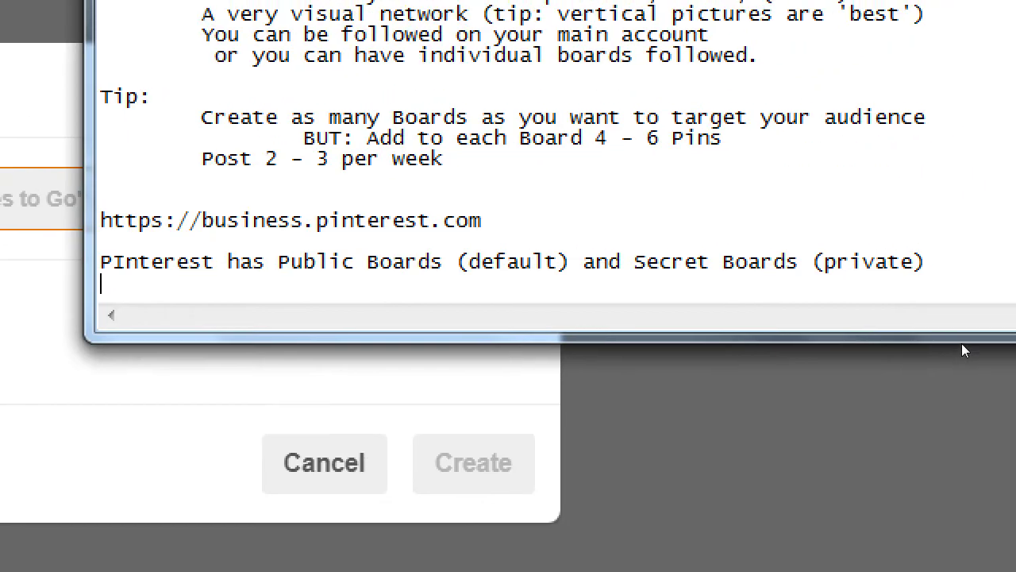
key(Tab)
text(Use an Active Voice wh)
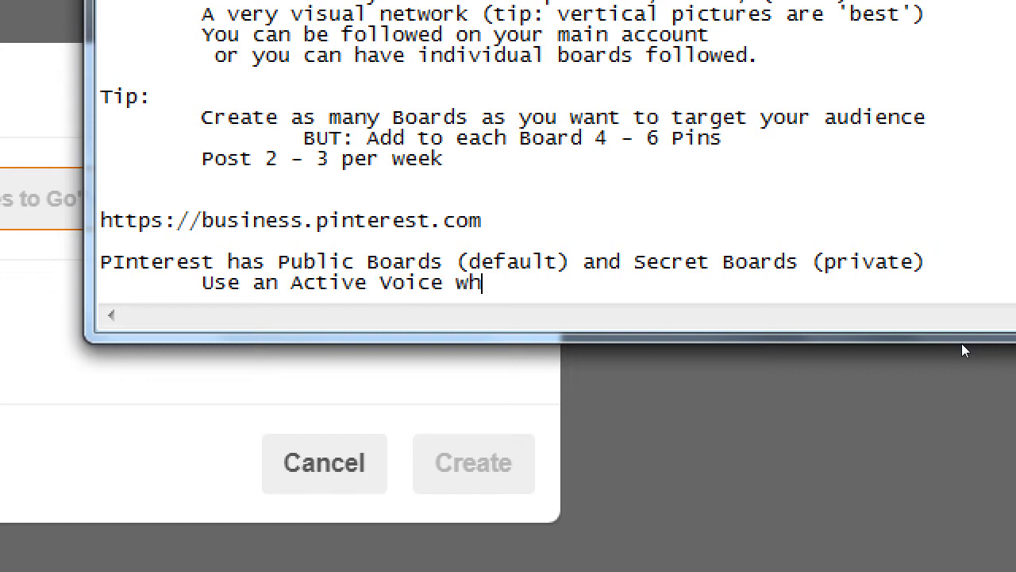
text(en creating )
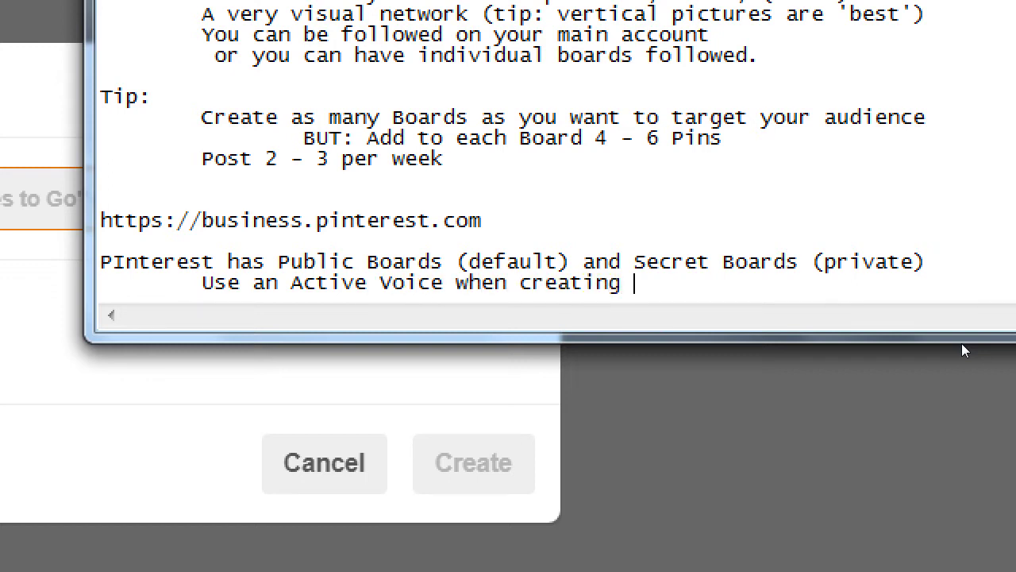
text(Boards)
key(Return)
Add a double-indented example "Bad: Cookies" under the Active Voice line, separating label and example with a tab
key(Tab)
key(Tab)
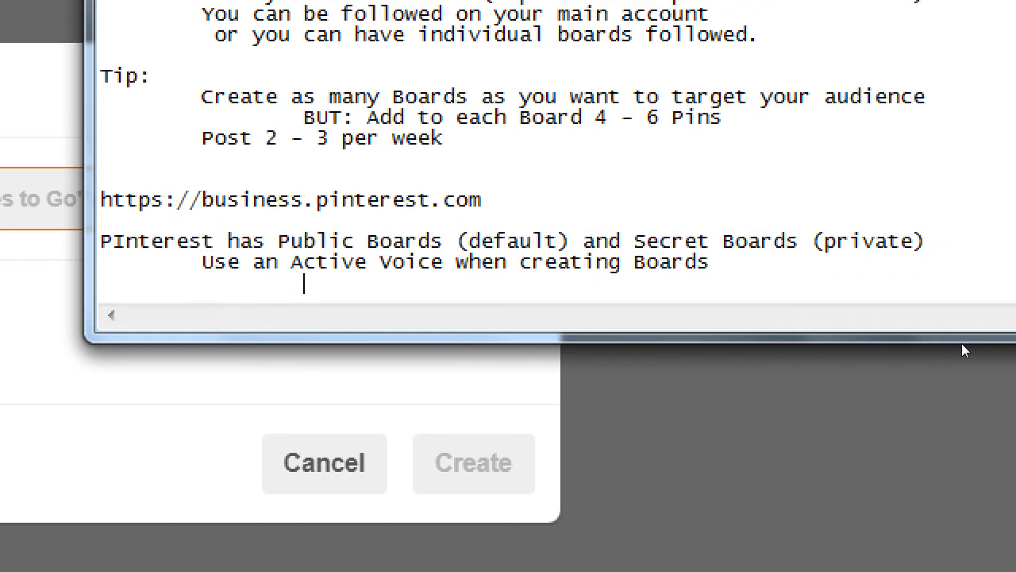
text(Bad:)
key(Tab)
text(Cookies)
Add the example "Good: Cookies to Bake" on the next line, aligned with the Bad example
key(Return)
key(Tab)
key(Tab)
text(Good: Coo)
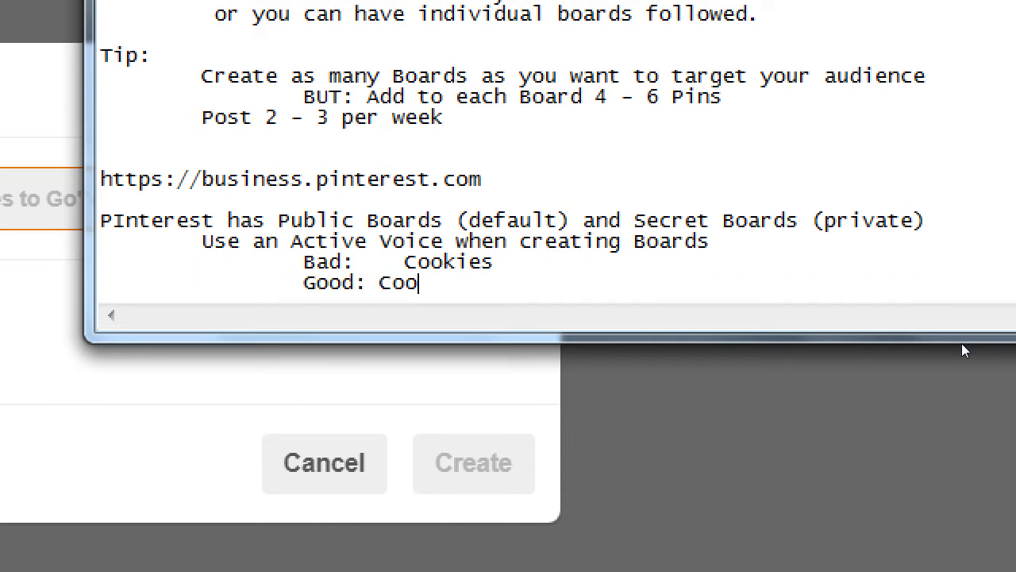
key(BackSpace)
key(BackSpace)
key(BackSpace)
key(Tab)
text(Cookies to Bake)
key(Tab)
key(BackSpace)
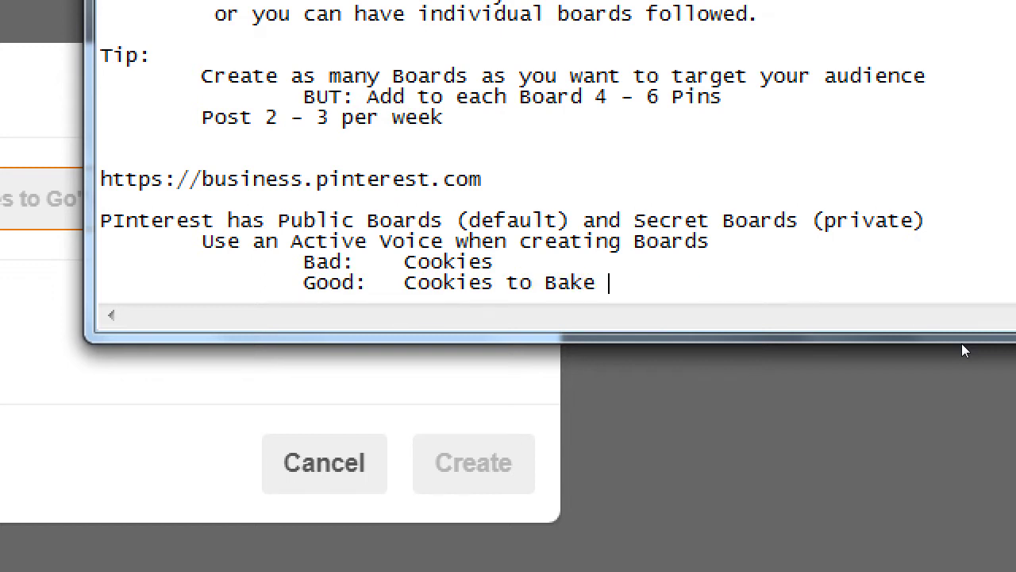
Add a third example line reading "Gooder: Healthy Cookies to Bake with Kids" at the same indent
key(Return)
key(Tab)
key(Tab)
text(Gooder: )
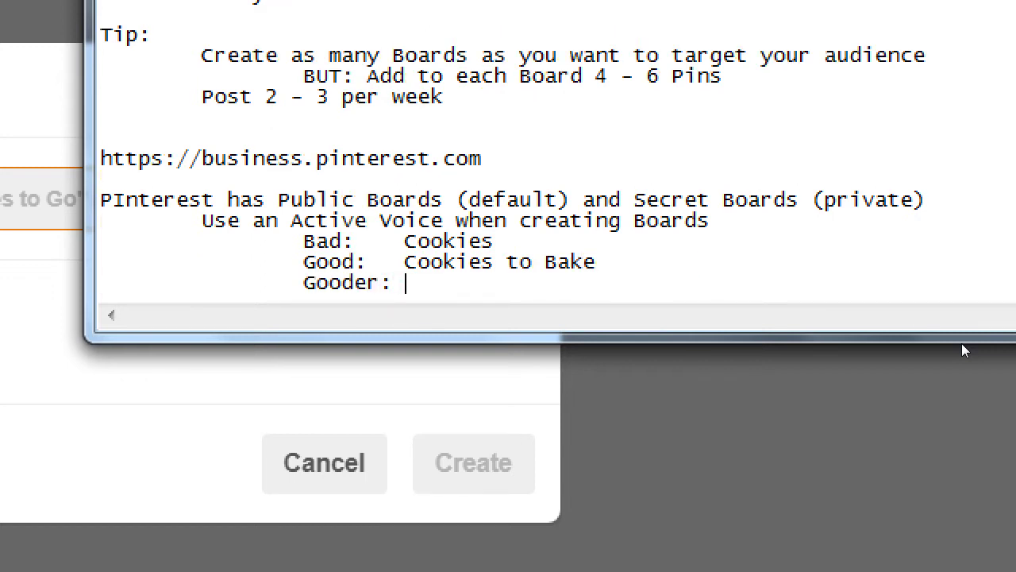
text(Health)
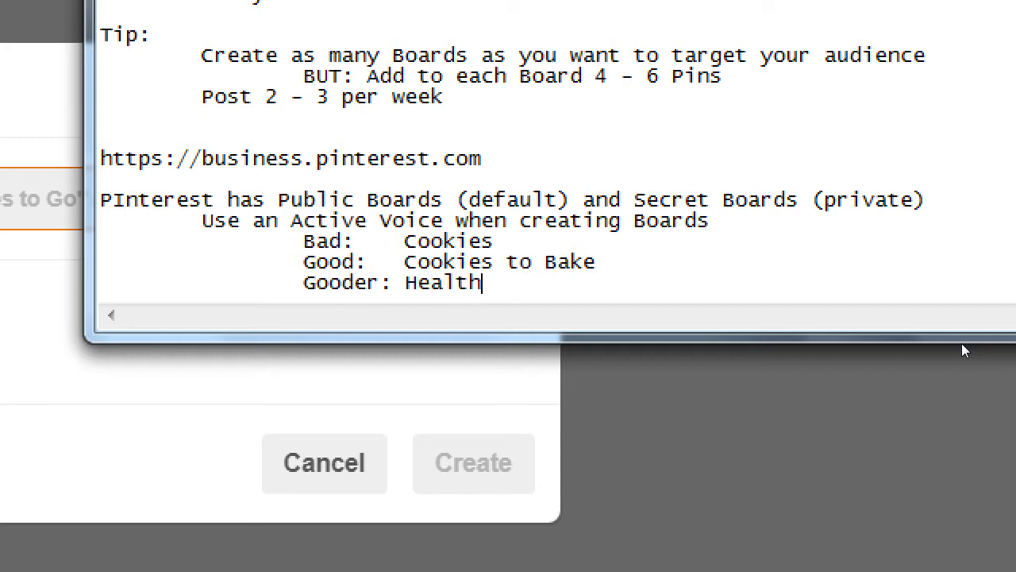
text(y Cookies to )
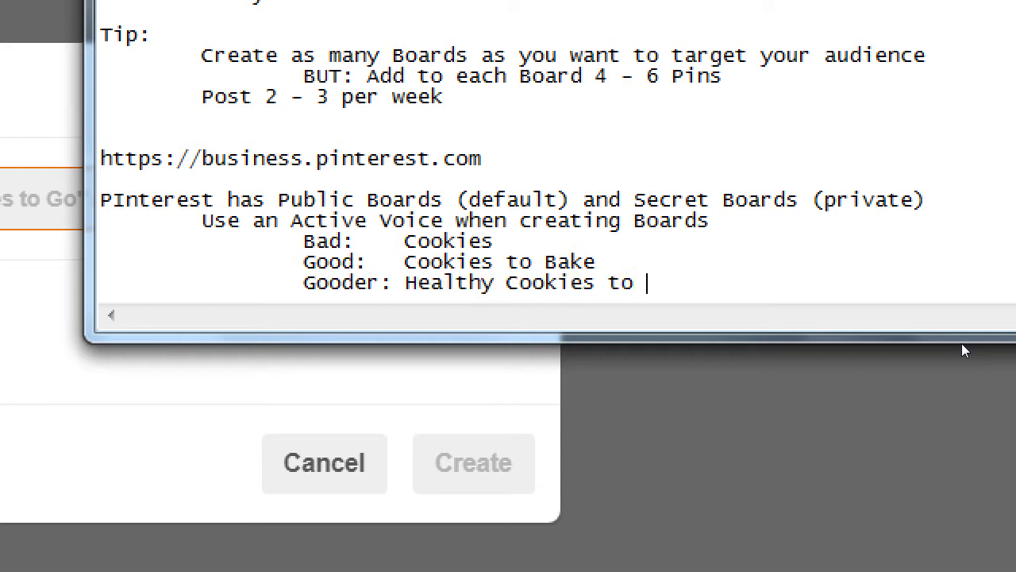
text(Backe with Kids)
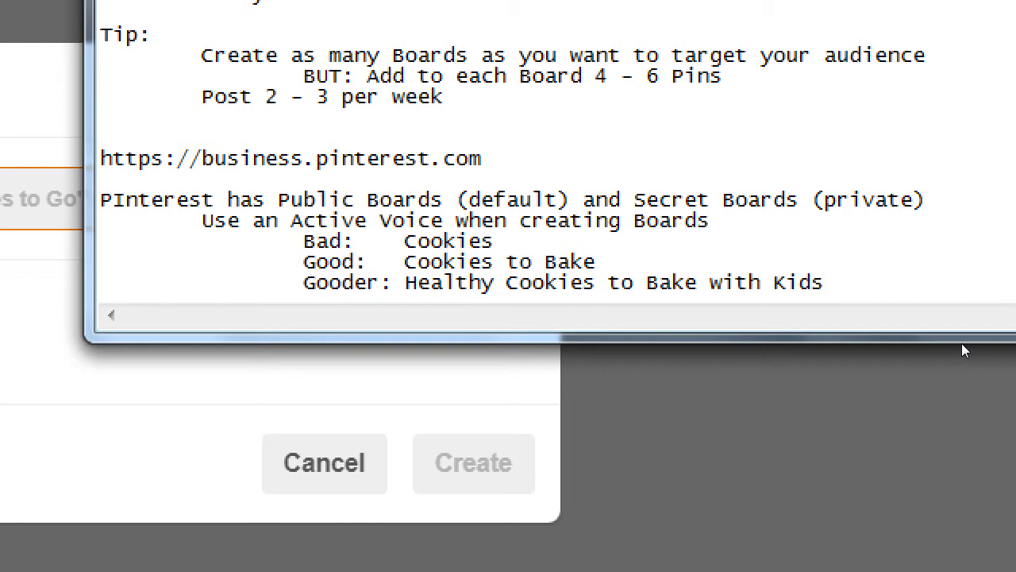
Replace the label "Gooder" with "Better" in the third example line
key(ctrl+Left)
key(ctrl+Left)
key(ctrl+Left)
key(ctrl+Left)
key(ctrl+Left)
key(ctrl+Left)
key(ctrl+Left)
key(shift+Right)
key(shift+Right)
key(shift+Right)
key(shift+Right)
key(Delete)
text(Better)
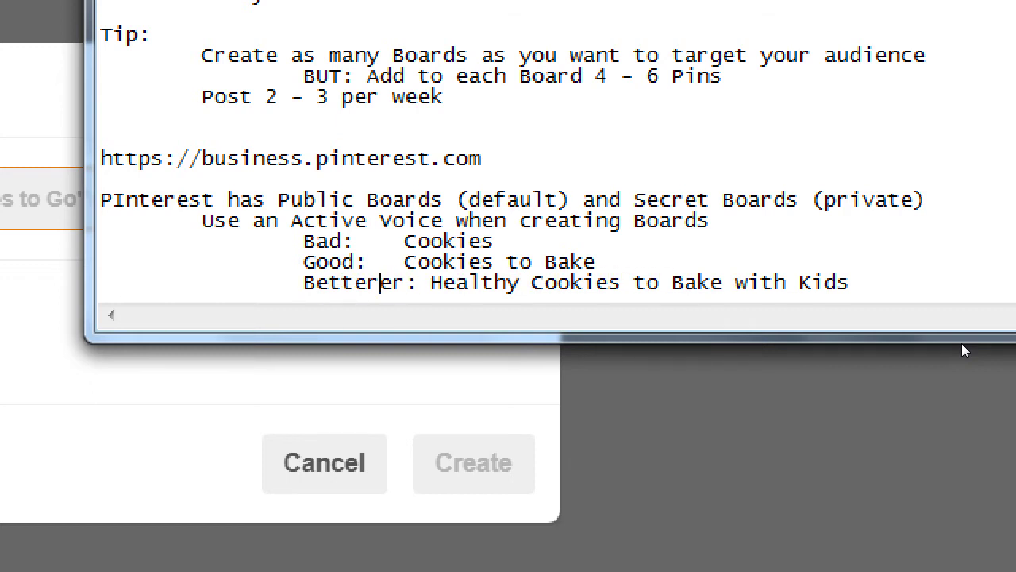
key(Delete)
key(Delete)
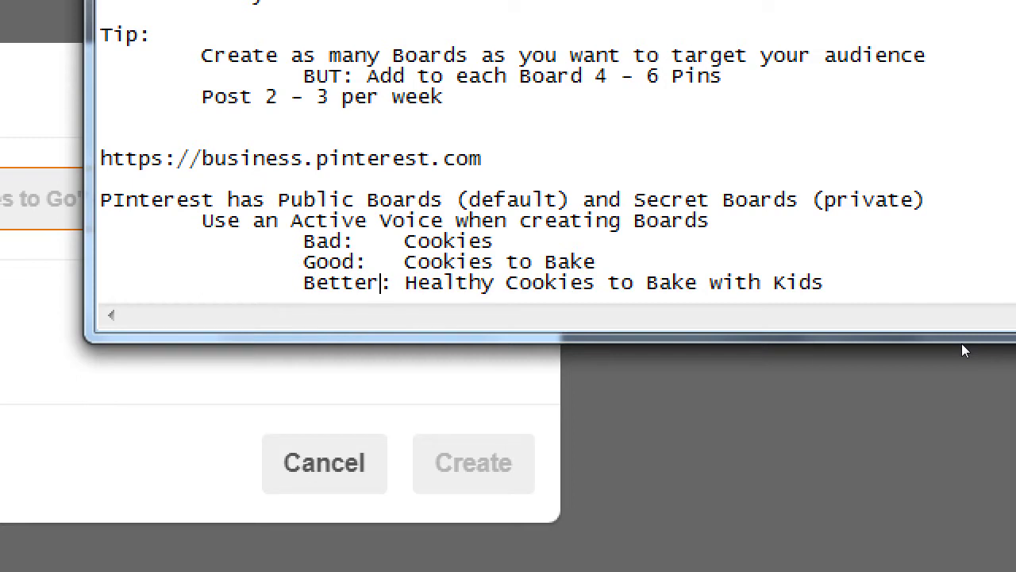
Add a single-indented line "Rec: 3 - 5 Boards" below the naming examples
key(End)
key(Return)
key(Return)
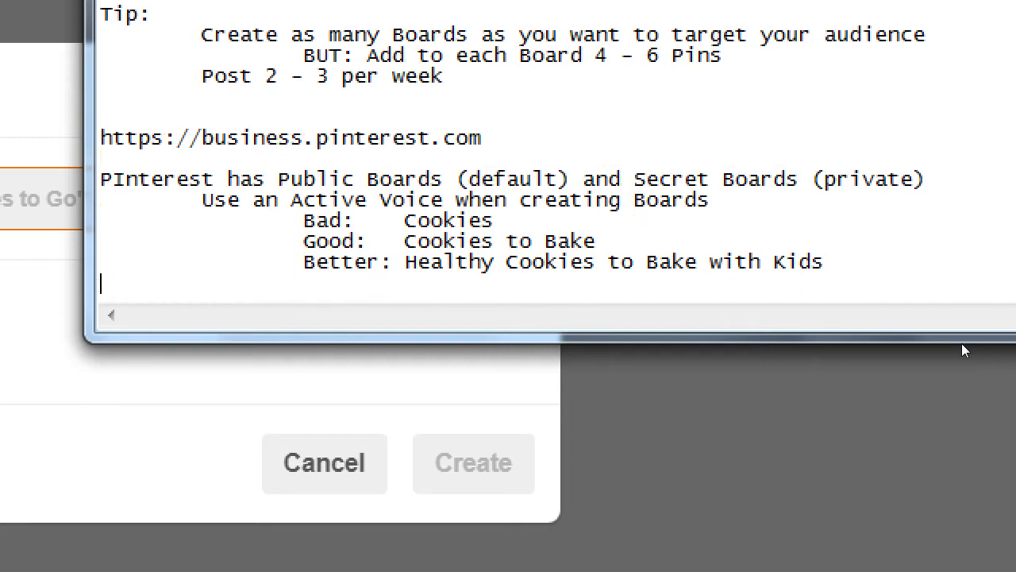
text(Re)
key(BackSpace)
key(BackSpace)
key(BackSpace)
key(Tab)
text(Rec: 3 - 5 Boards)
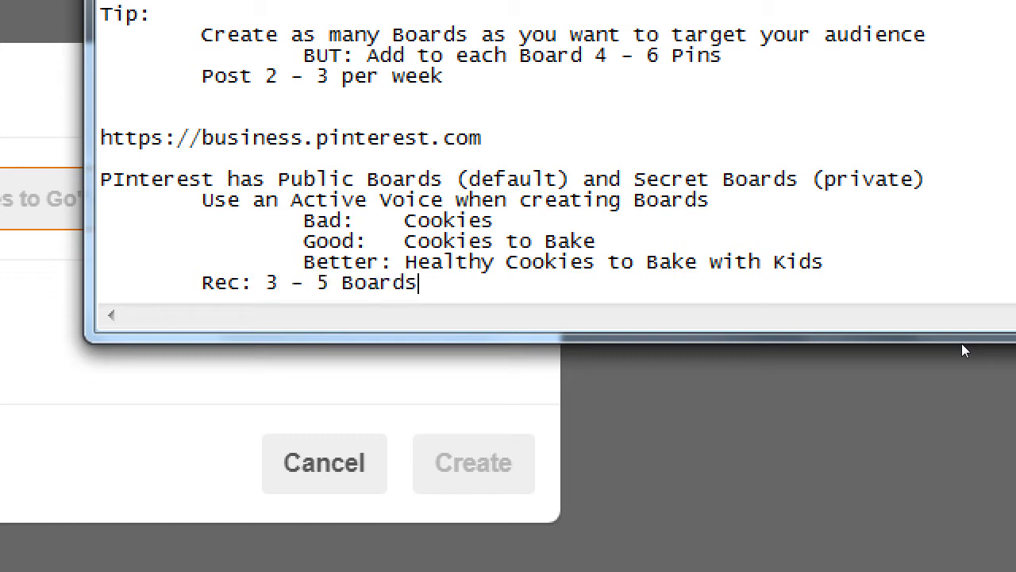
Extend the "Rec: 3 - 5 Boards" line with "for your account to start off (for oganization)"
text( for your acfou)
key(BackSpace)
key(BackSpace)
key(BackSpace)
text(cc)
key(BackSpace)
text(ount )
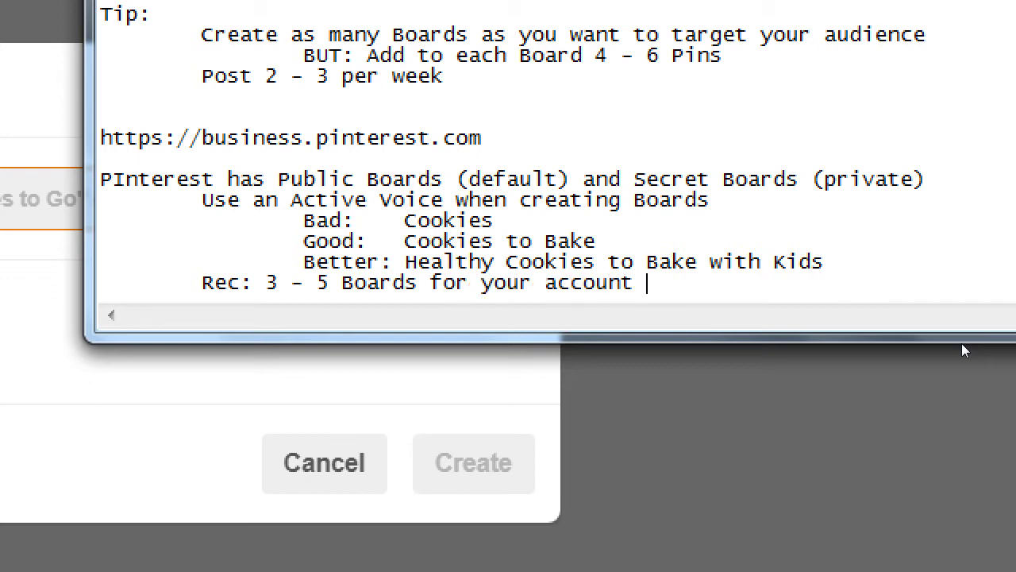
text(to start off)
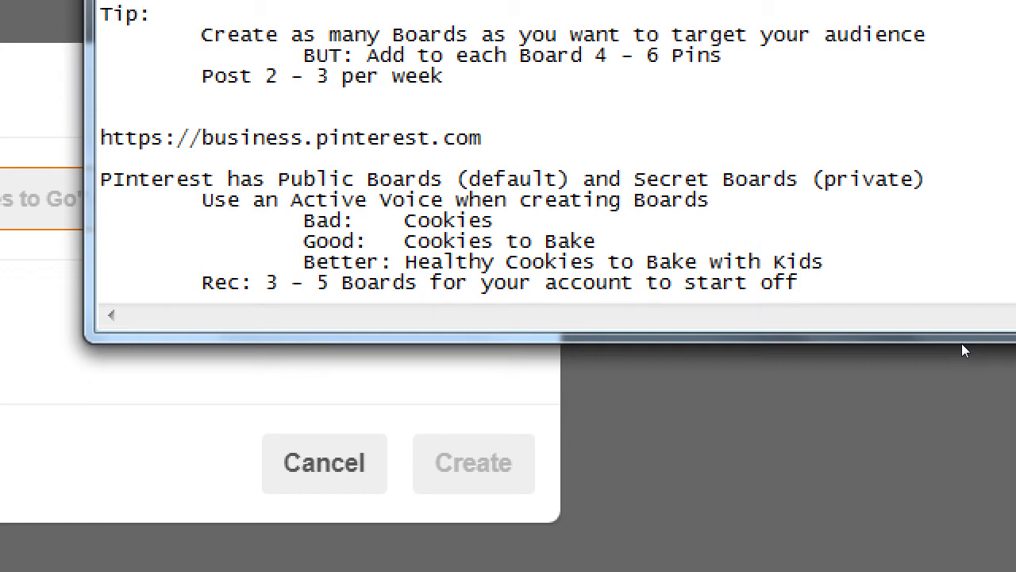
text((for og)
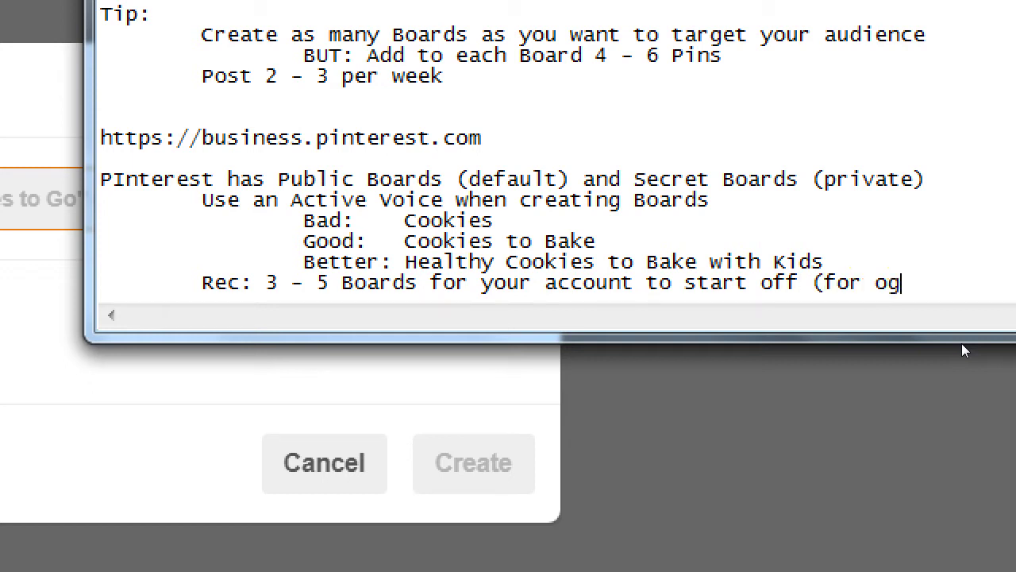
text(anization)
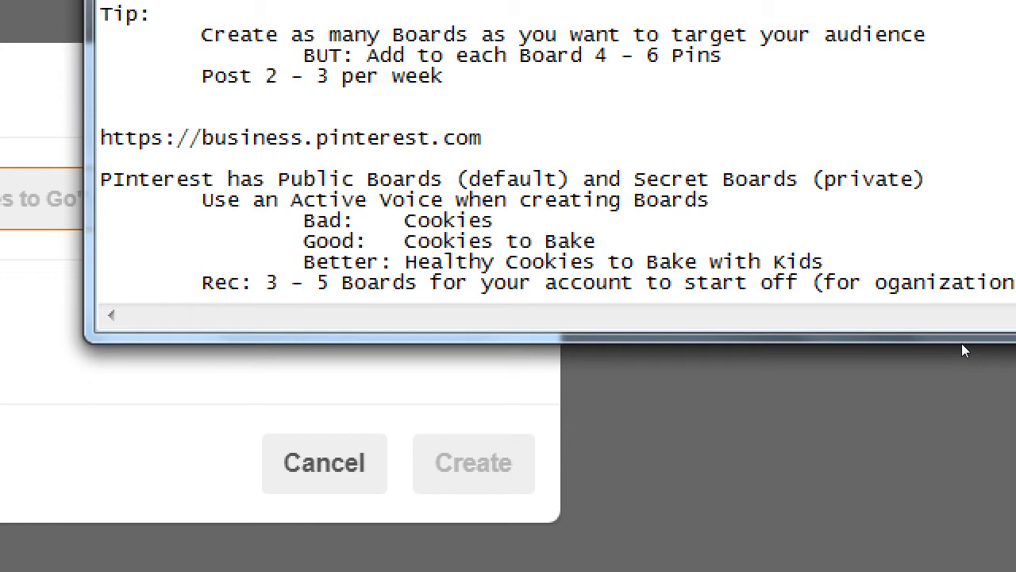
Add a double-indented line "Afterward, edit the details." below the board recommendation
key(Return)
key(Tab)
key(Tab)
text(Afterward, edit the det)
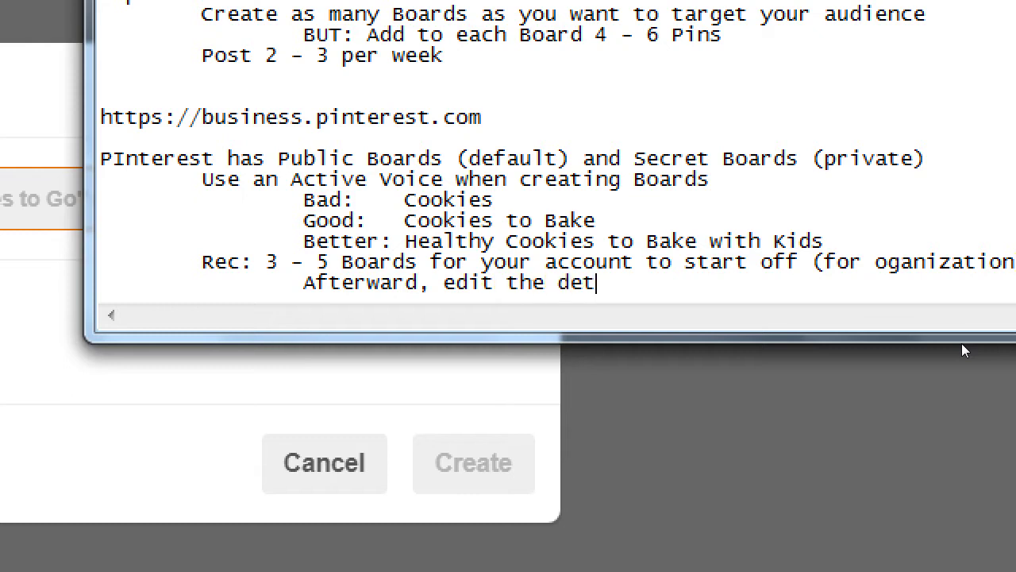
text(ails.)
Create a non-secret Pinterest board named "Healthy Cookies to Bake with Kids", copying the name from the Better example in the Notepad notes
click(334, 424)
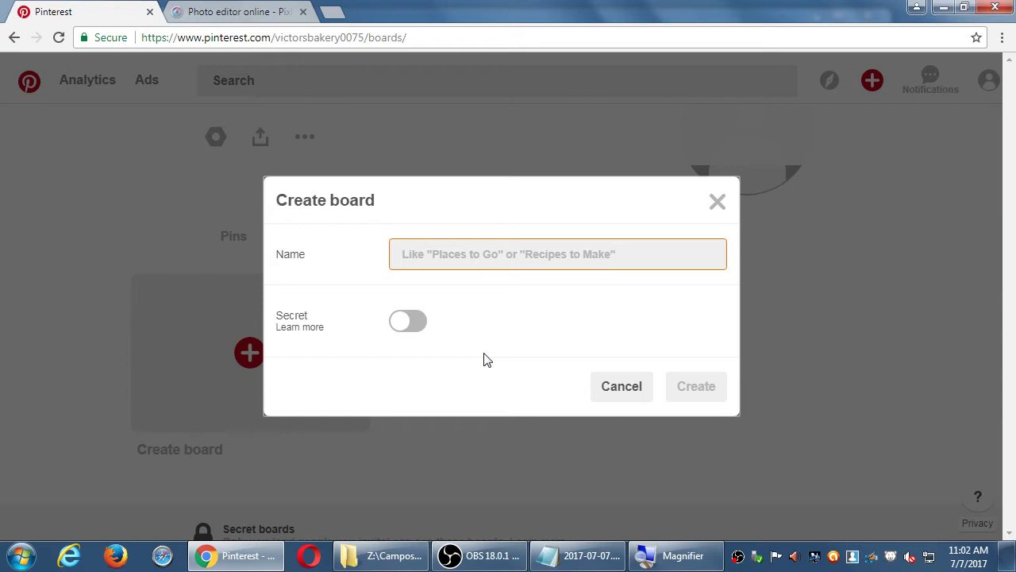
click(467, 262)
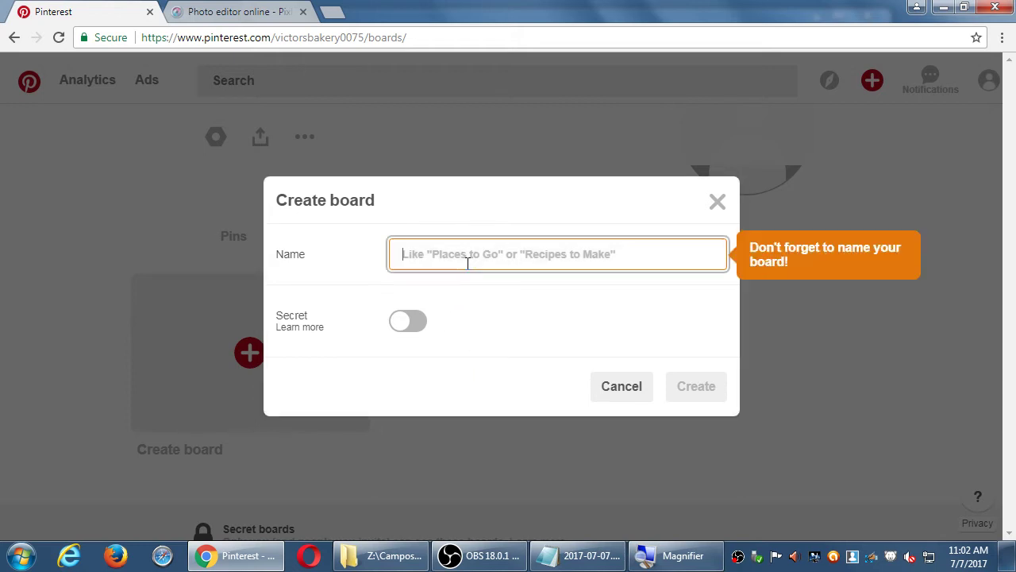
key(alt+Tab)
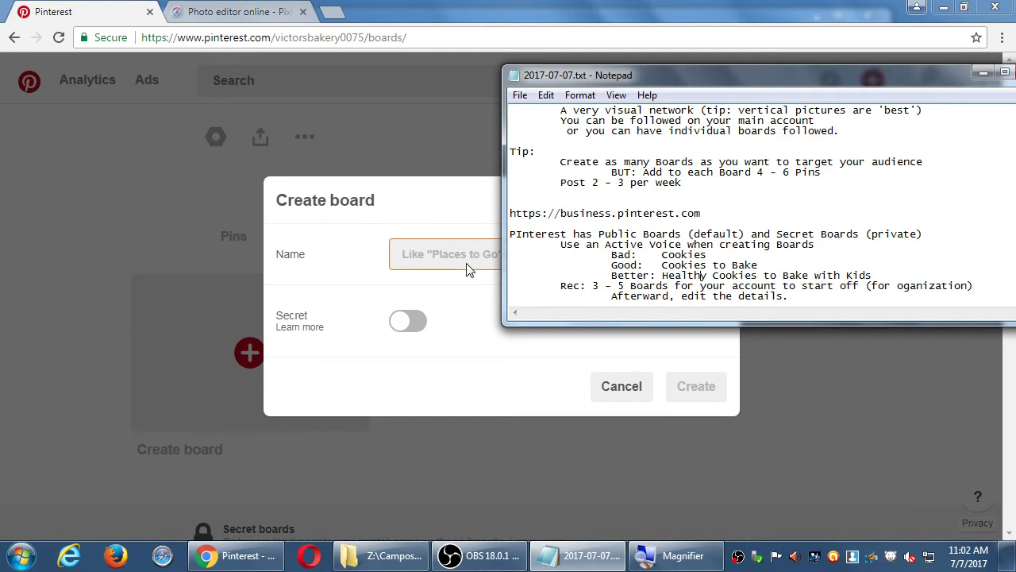
key(ctrl+Left)
key(shift+End)
key(ctrl+c)
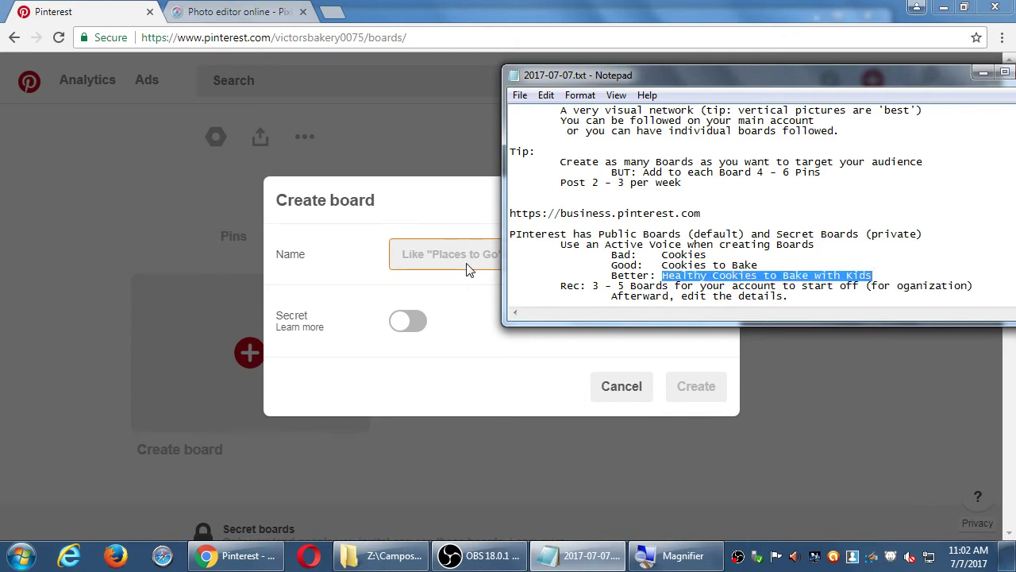
click(468, 270)
key(ctrl+v)
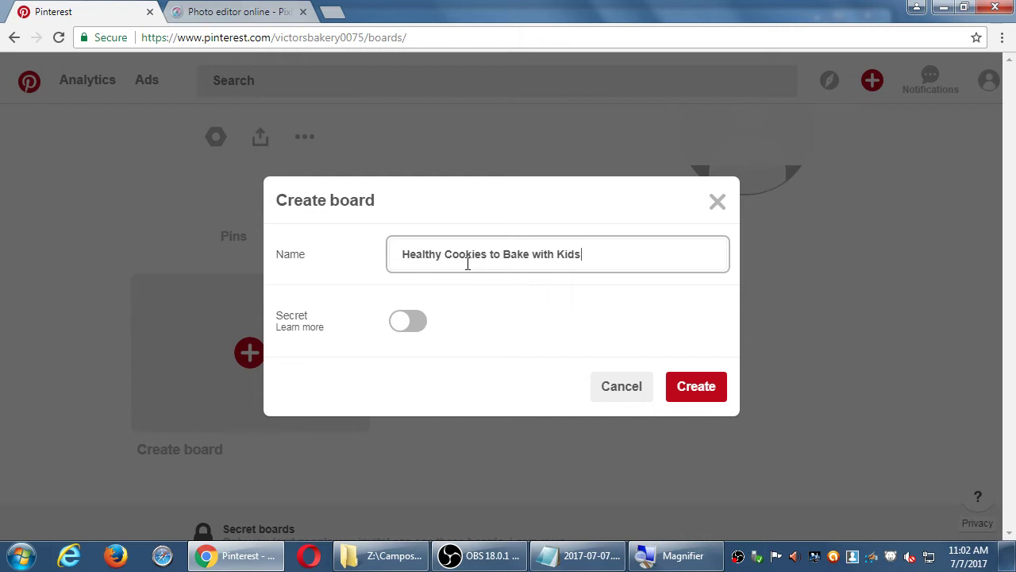
click(682, 387)
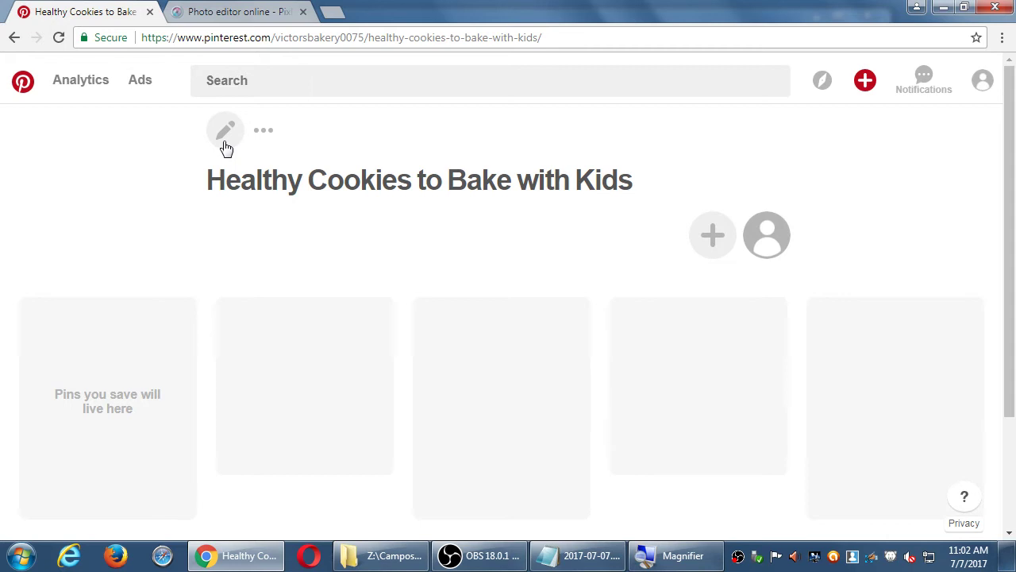
Open the new board's settings for editing and set its category to Food and drink
click(225, 141)
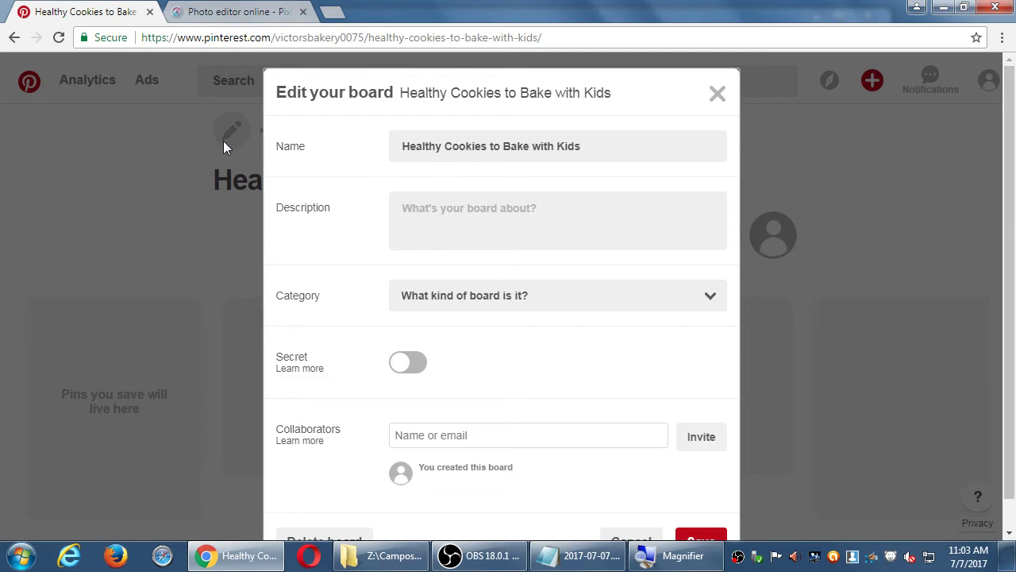
click(485, 206)
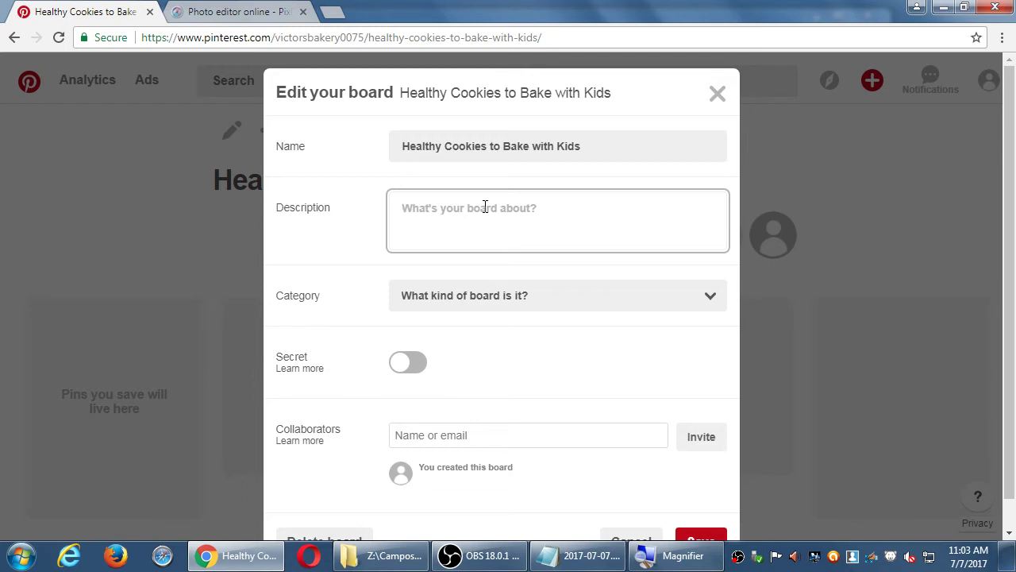
click(511, 303)
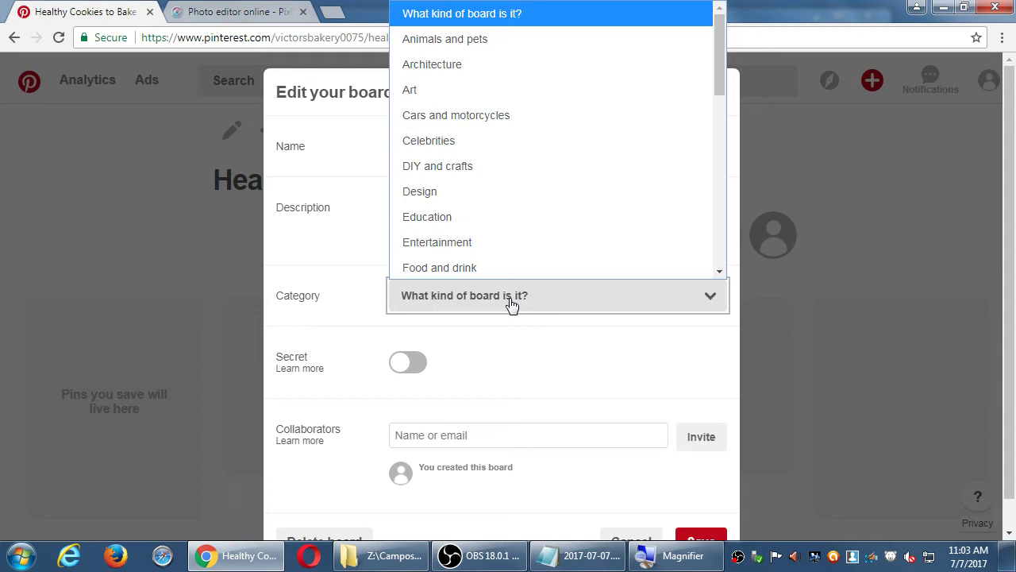
click(491, 270)
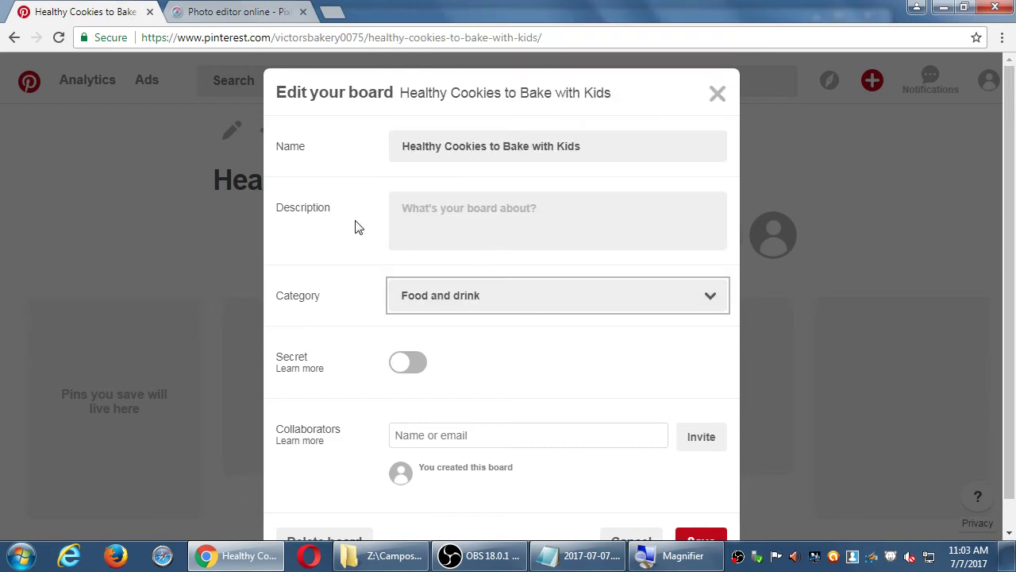
Switch the board's Secret option on and back off, and put the cursor in the collaborators field
scroll(337, 212, down, 1)
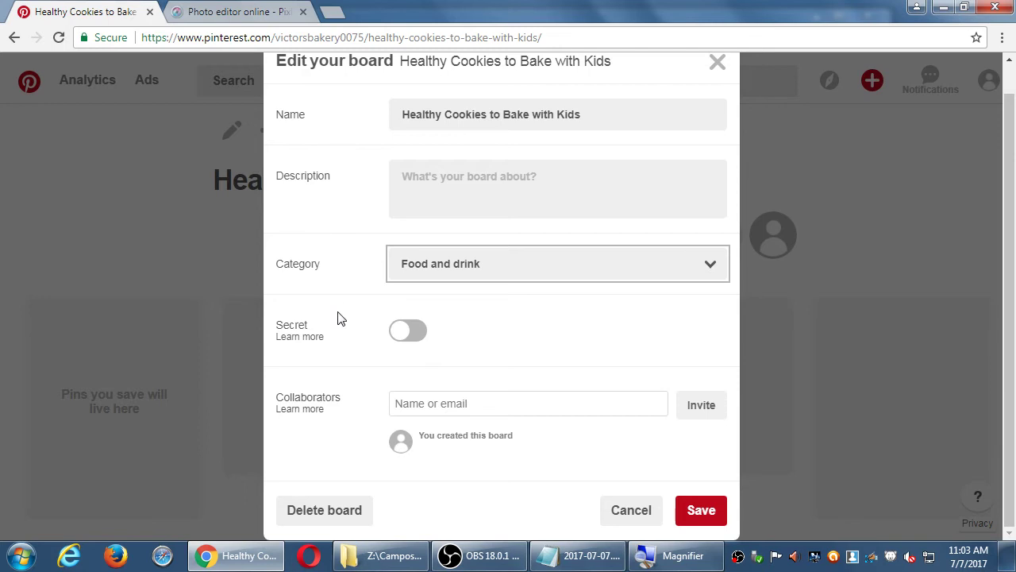
click(401, 334)
click(401, 334)
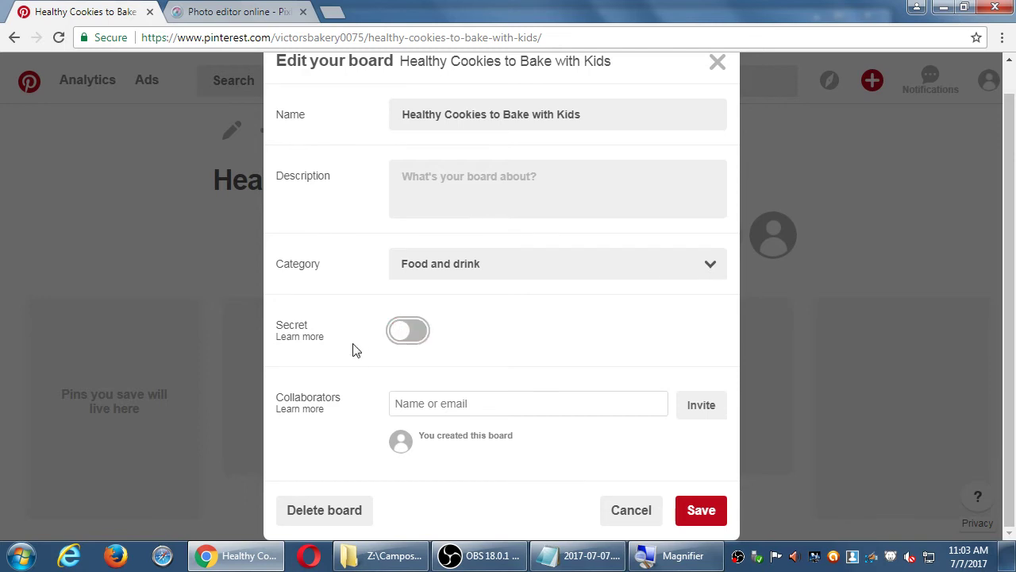
click(449, 405)
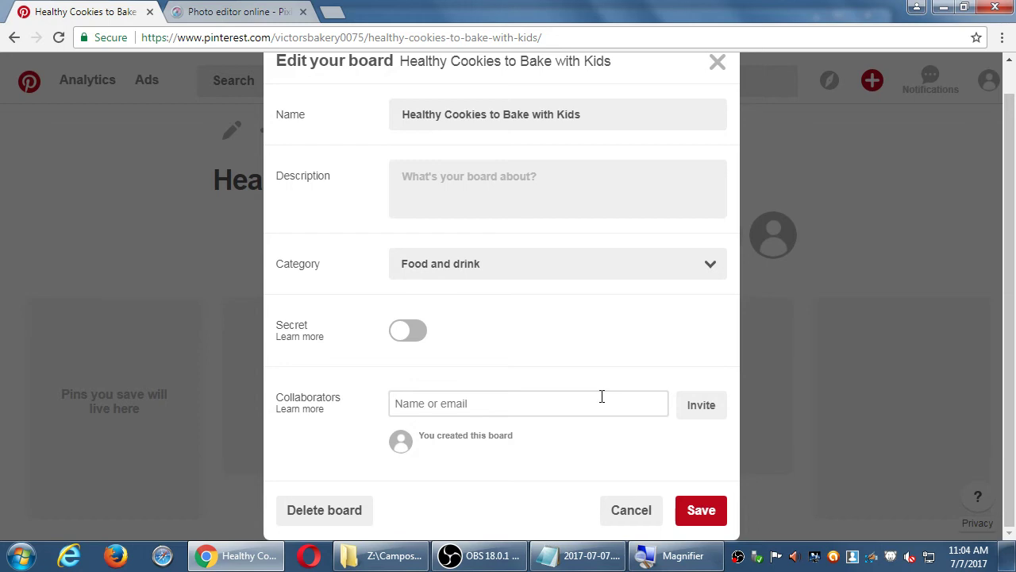
In the Notepad notes, reword the last line to read "Afterward, edit the Board to"
click(554, 557)
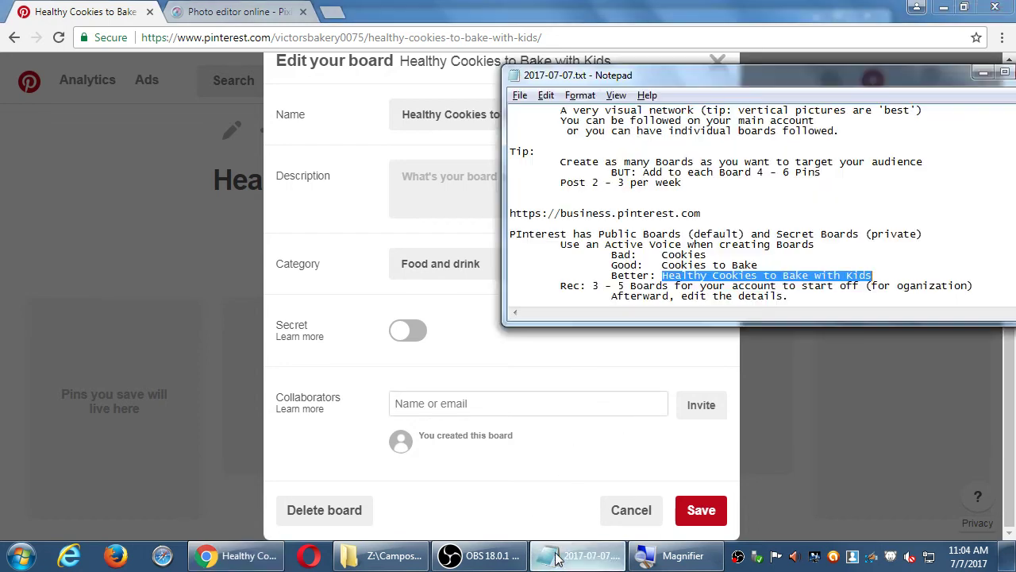
key(Return)
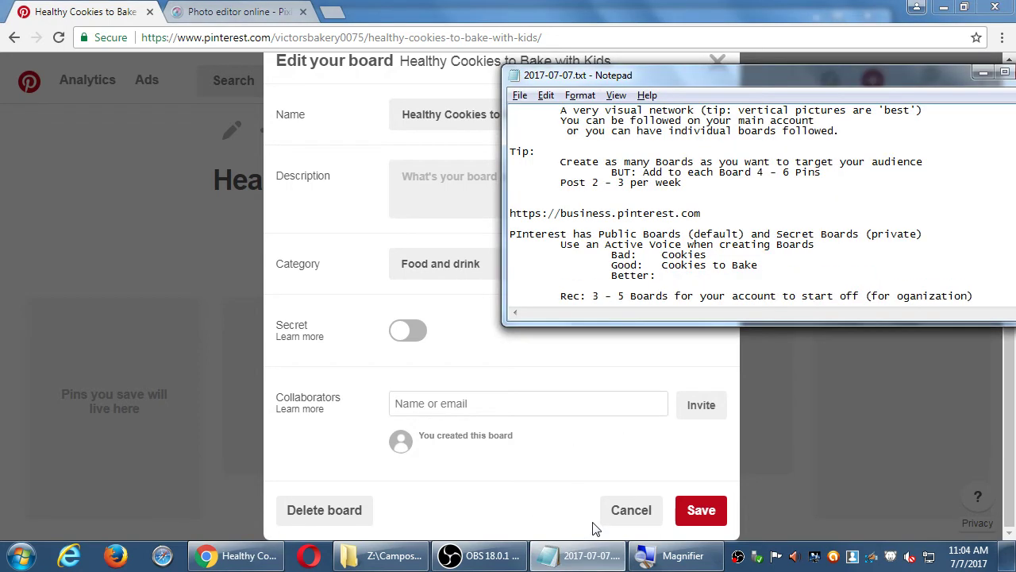
key(ctrl+z)
click(824, 300)
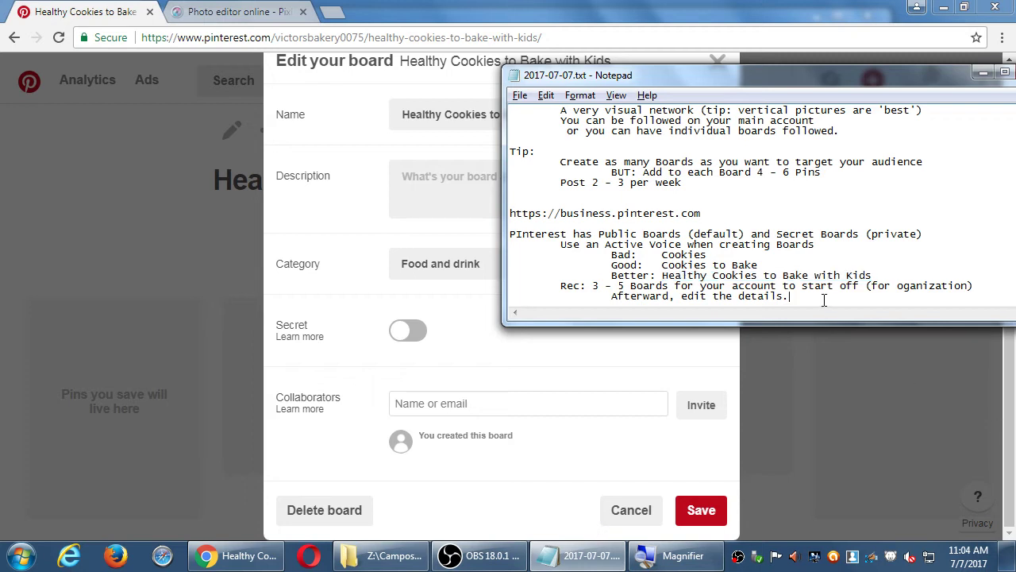
key(Left)
key(Left)
key(Left)
key(Left)
key(Left)
key(Left)
key(Left)
key(Left)
key(Left)
key(Left)
key(Left)
key(Left)
key(Left)
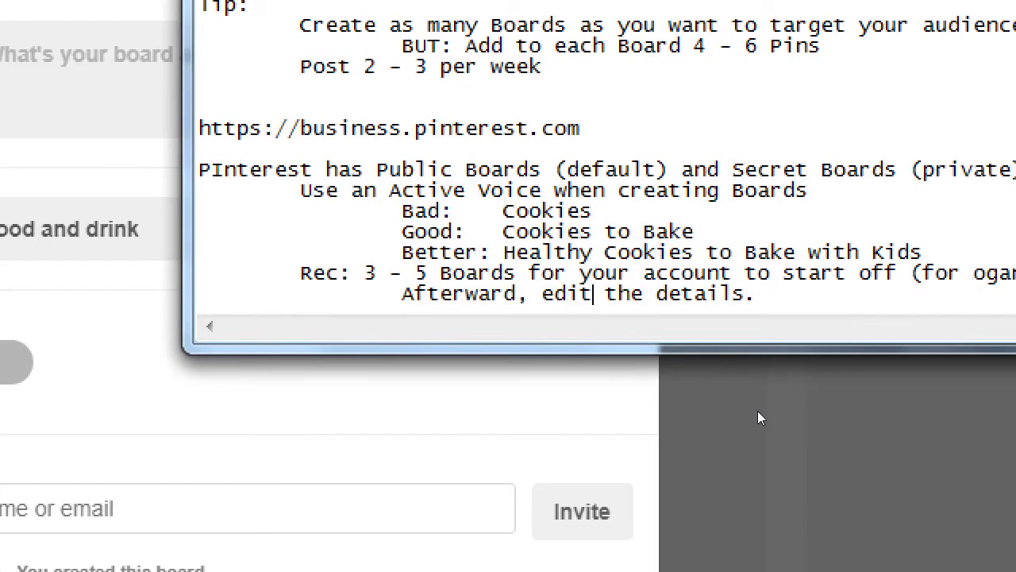
key(shift+End)
text(the Bioar)
key(BackSpace)
key(BackSpace)
key(BackSpace)
key(BackSpace)
text(oard to)
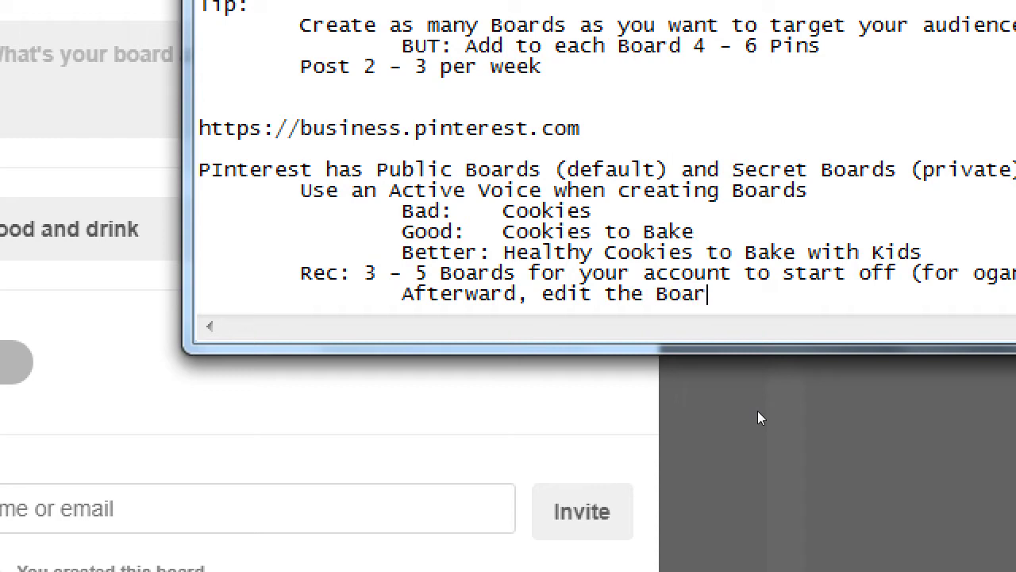
Add a triple-indented line "Add a Description, Category and Collaborators (if neceessary)" below the edit-the-Board line
key(Return)
key(Tab)
key(Tab)
key(Tab)
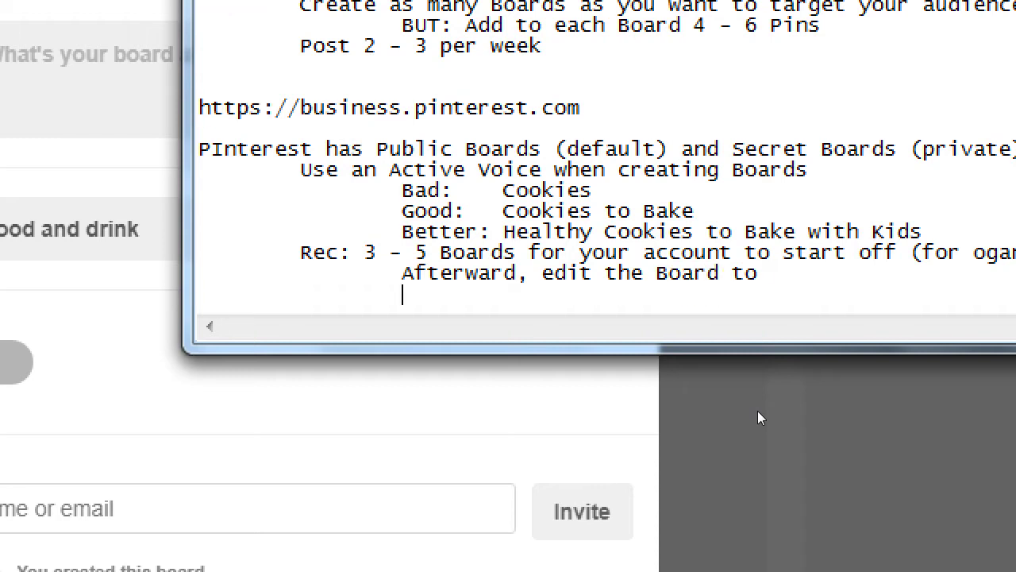
text(Add a Descripti)
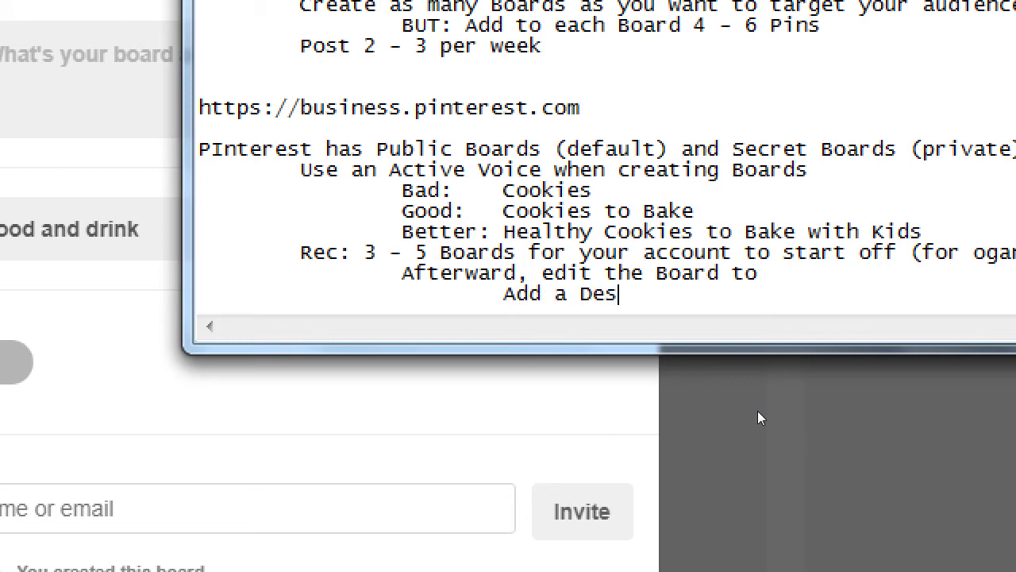
text(on)
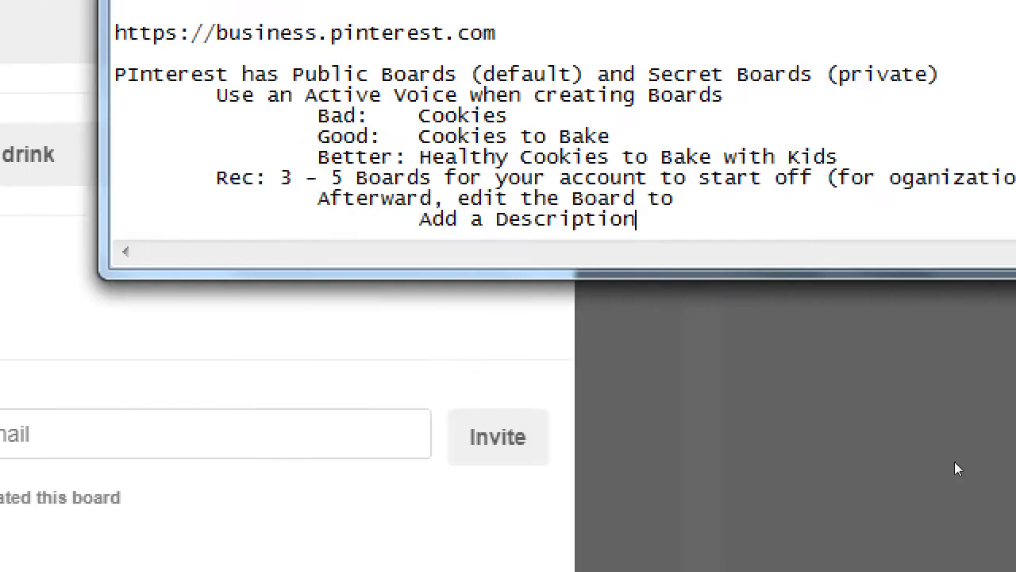
text(, Cateogiry)
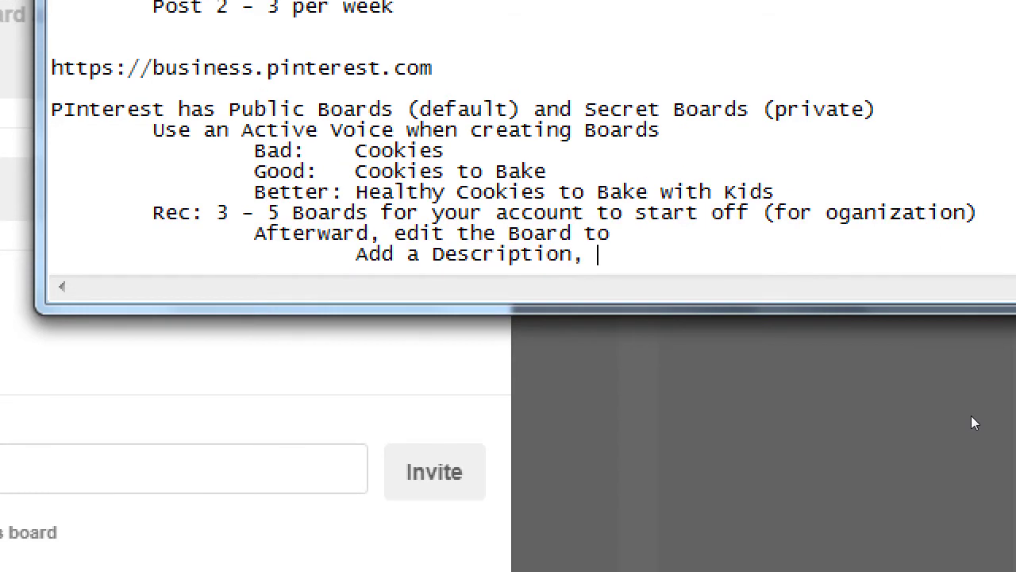
key(BackSpace)
key(BackSpace)
key(BackSpace)
key(BackSpace)
key(BackSpace)
key(BackSpace)
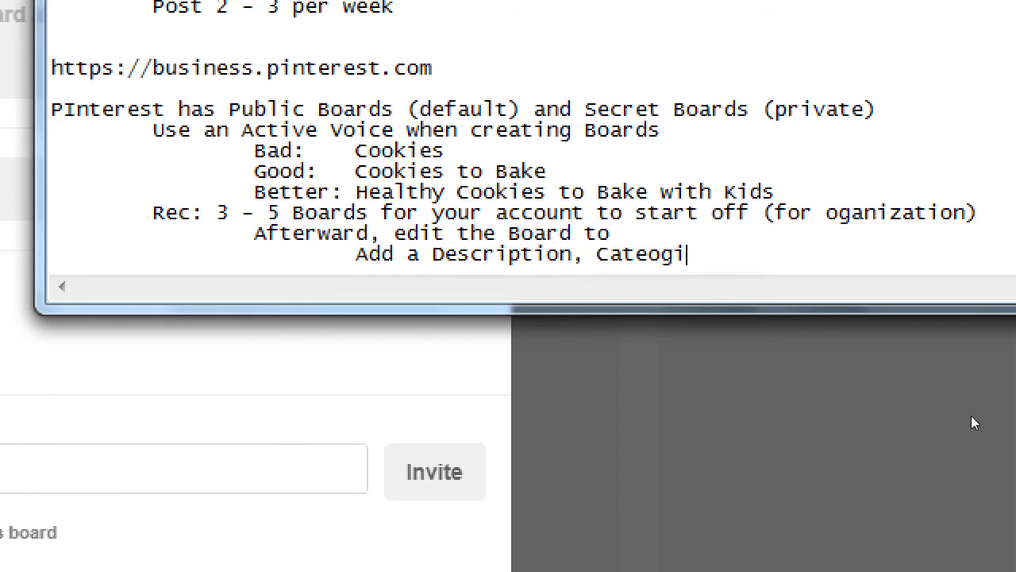
text(gory and Collaborat)
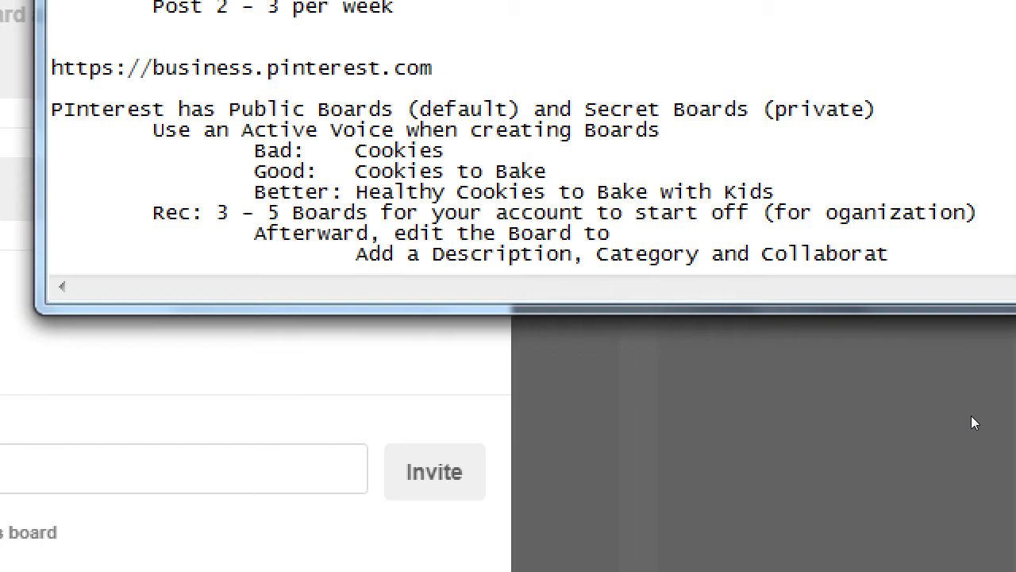
text(ors (if ne)
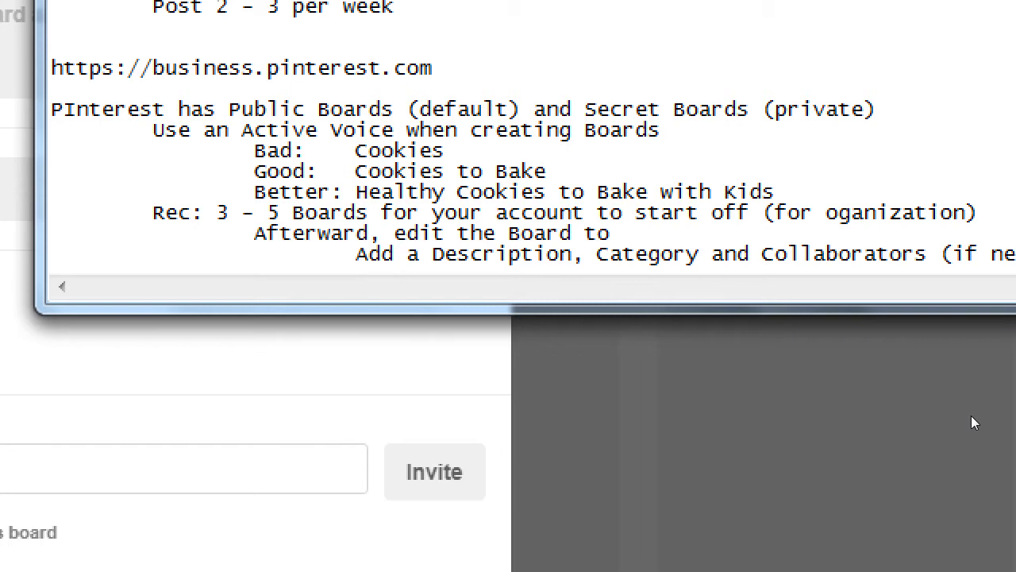
text(ce)
Return to normal magnification, reposition the notes window fully on screen and widen it to fit the longest line
key(super+minus)
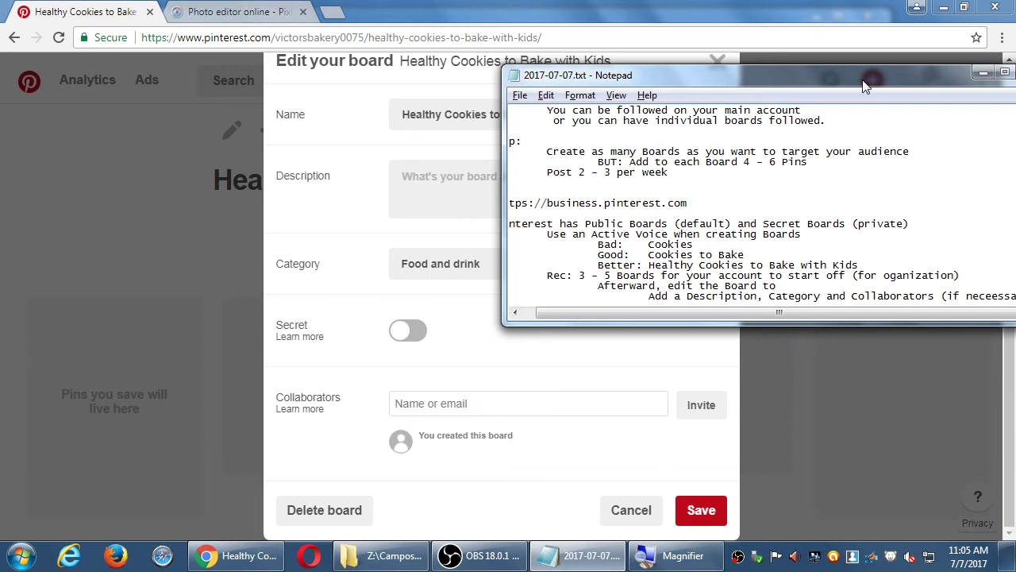
drag(863, 80, 734, 102)
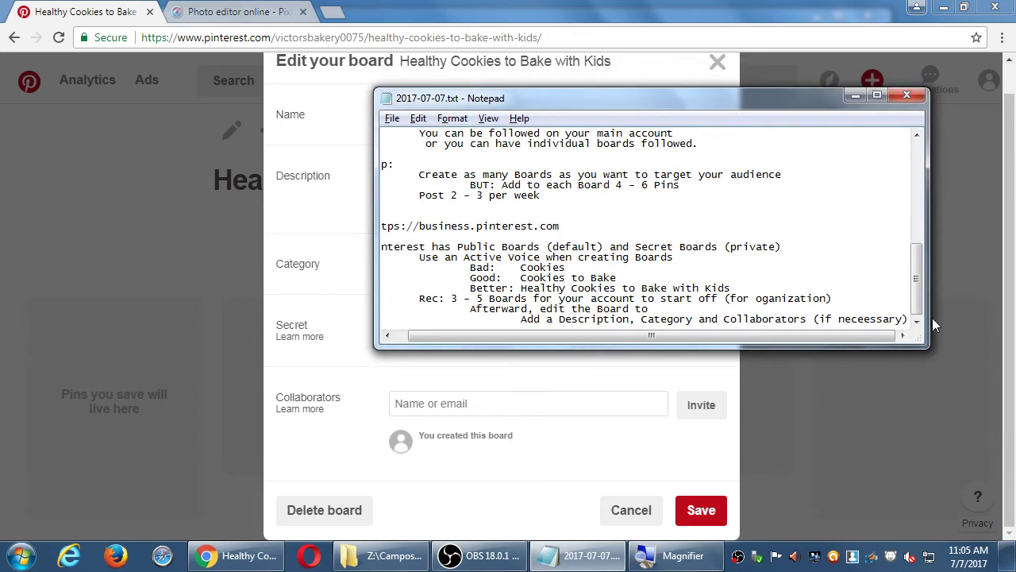
drag(927, 317, 971, 314)
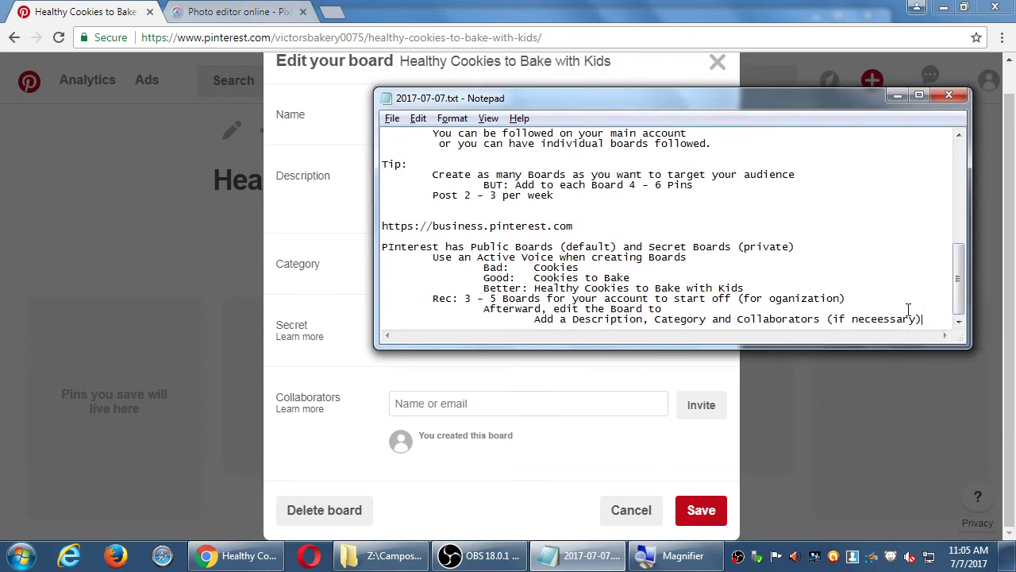
click(932, 318)
Switch back to Pinterest and save the edited settings of the cookie board
click(543, 512)
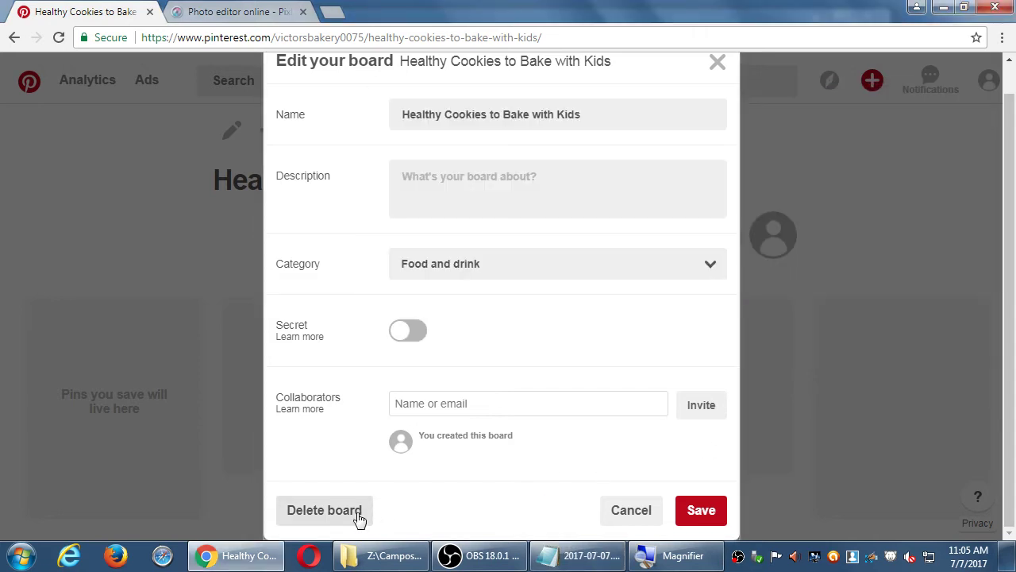
click(702, 513)
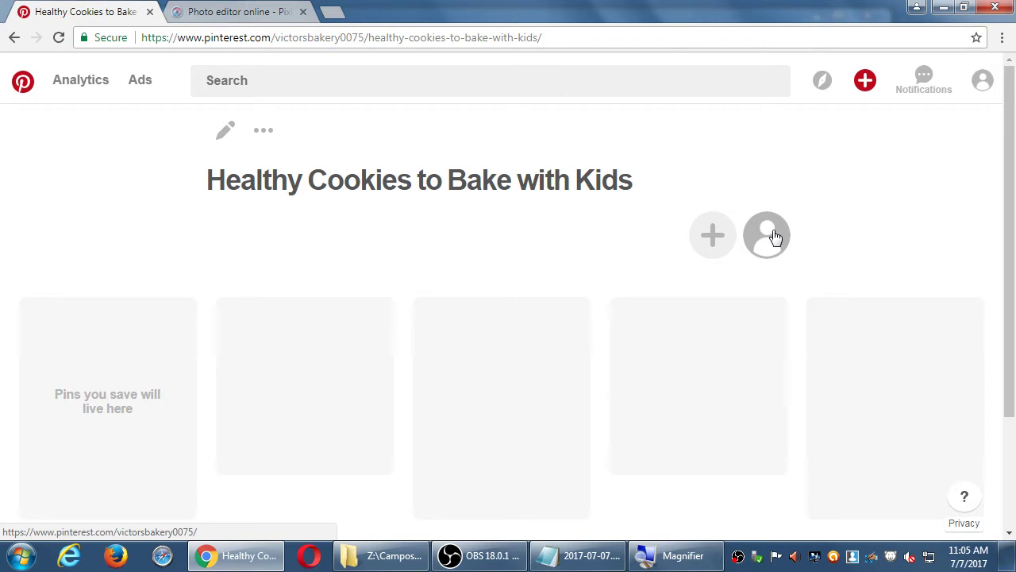
scroll(885, 265, down, 2)
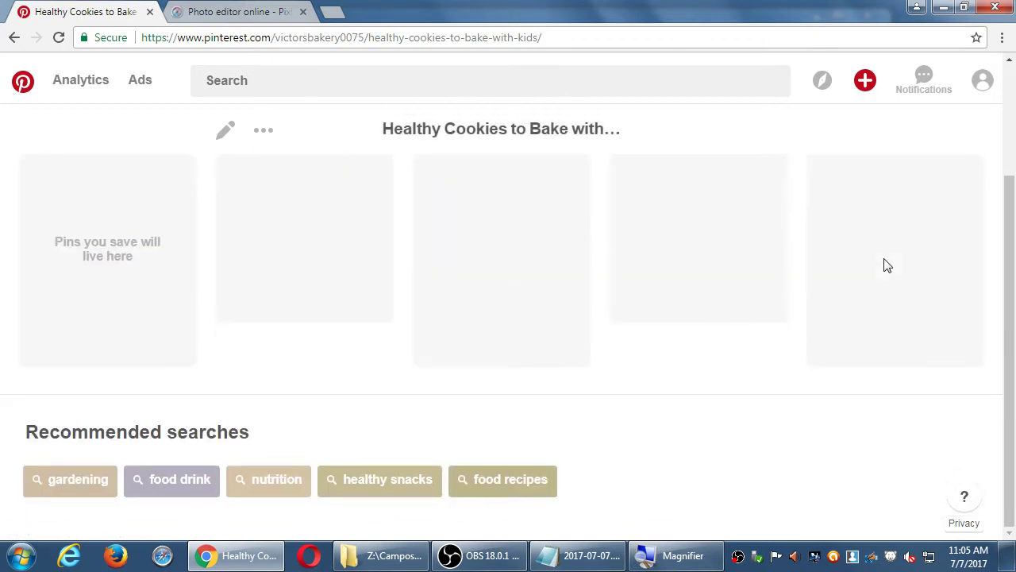
scroll(886, 265, up, 2)
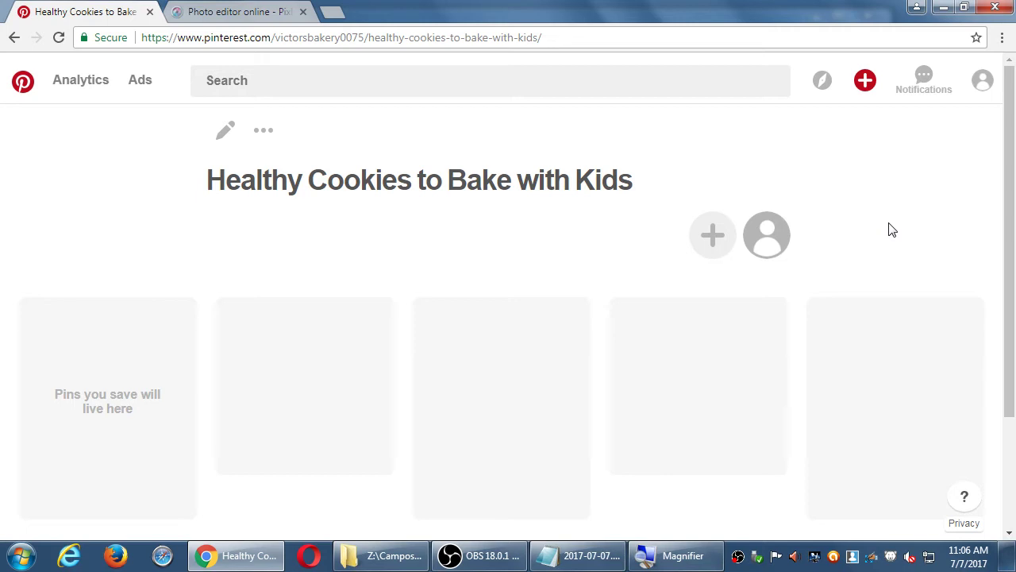
scroll(357, 251, down, 2)
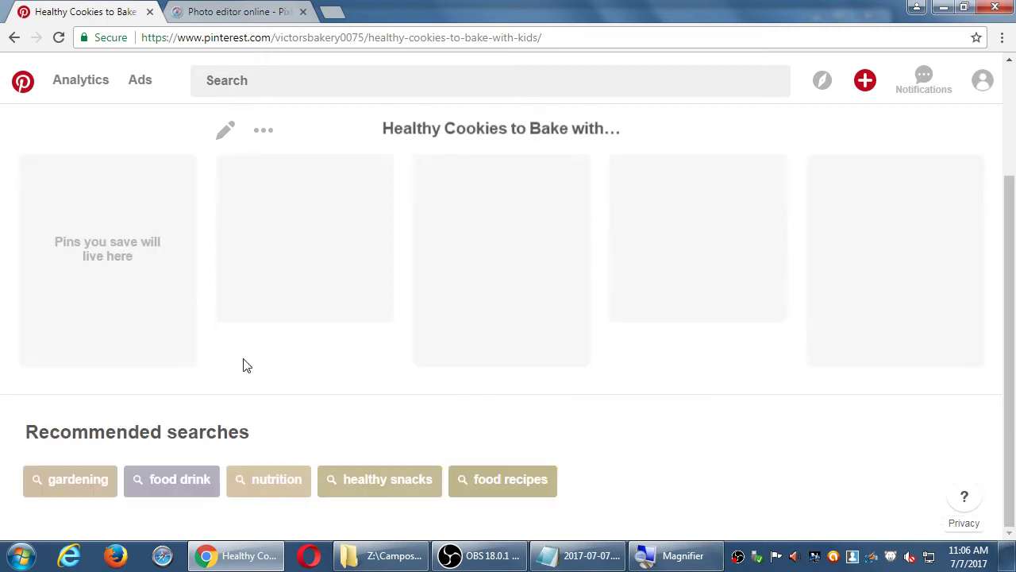
scroll(435, 378, up, 2)
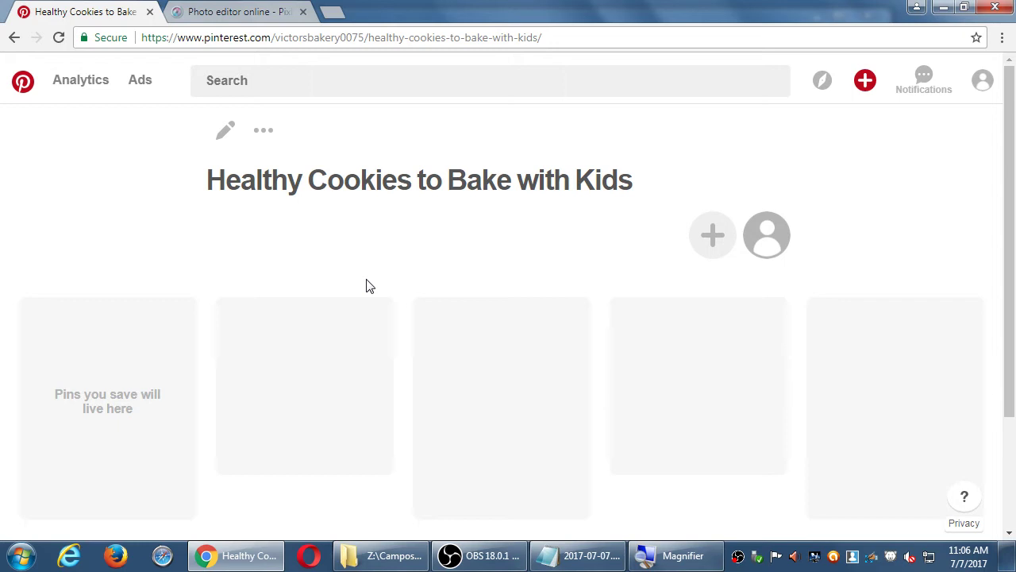
Open the cookie board's edit settings and look through the full list of available categories
click(222, 132)
click(565, 290)
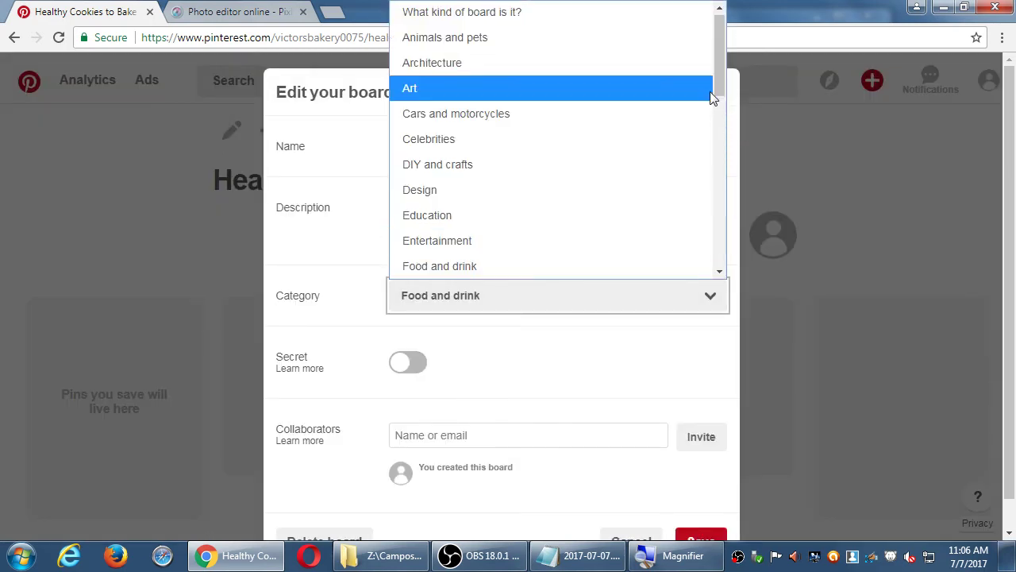
drag(722, 69, 698, 255)
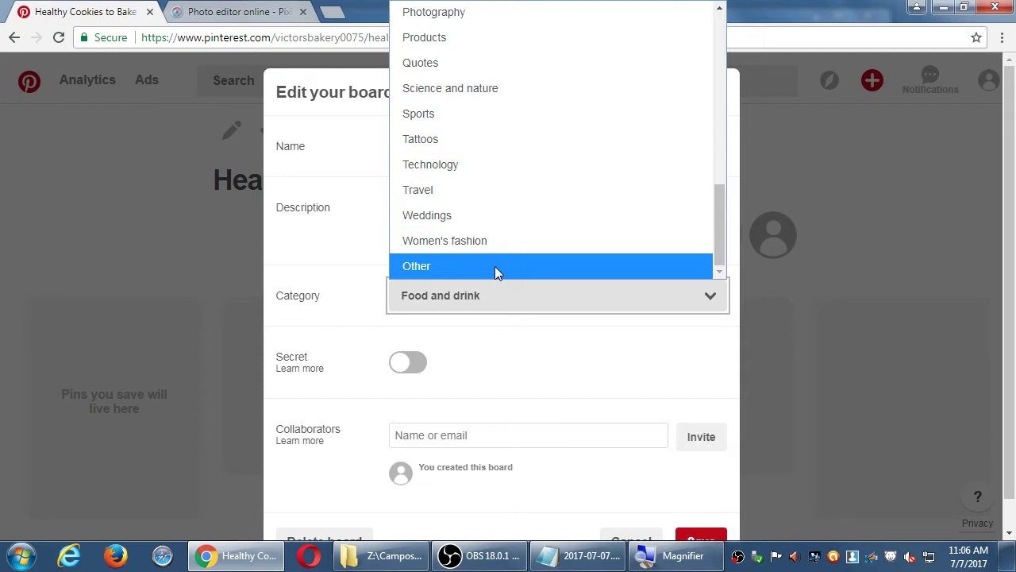
drag(723, 231, 755, 41)
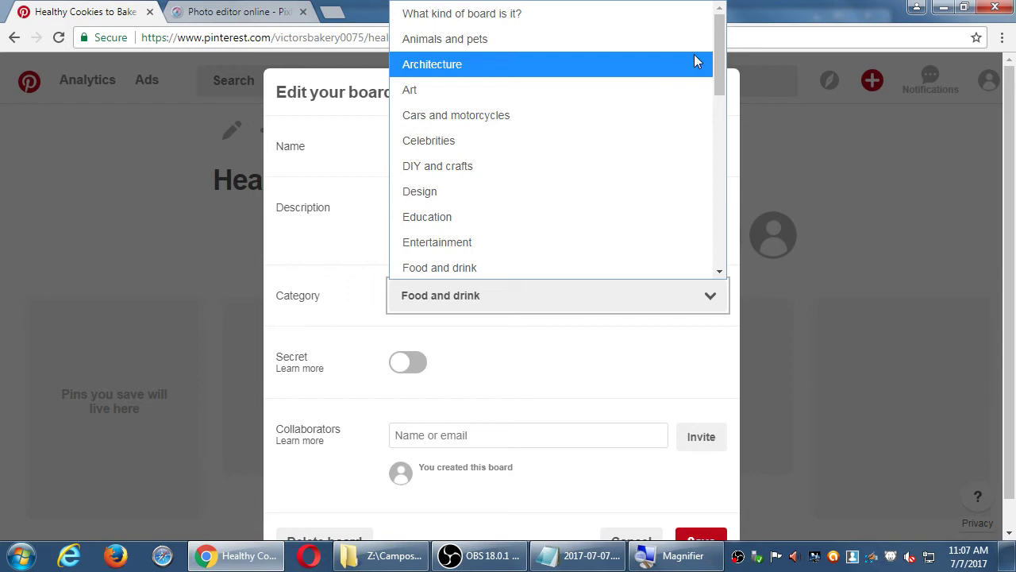
drag(719, 54, 708, 137)
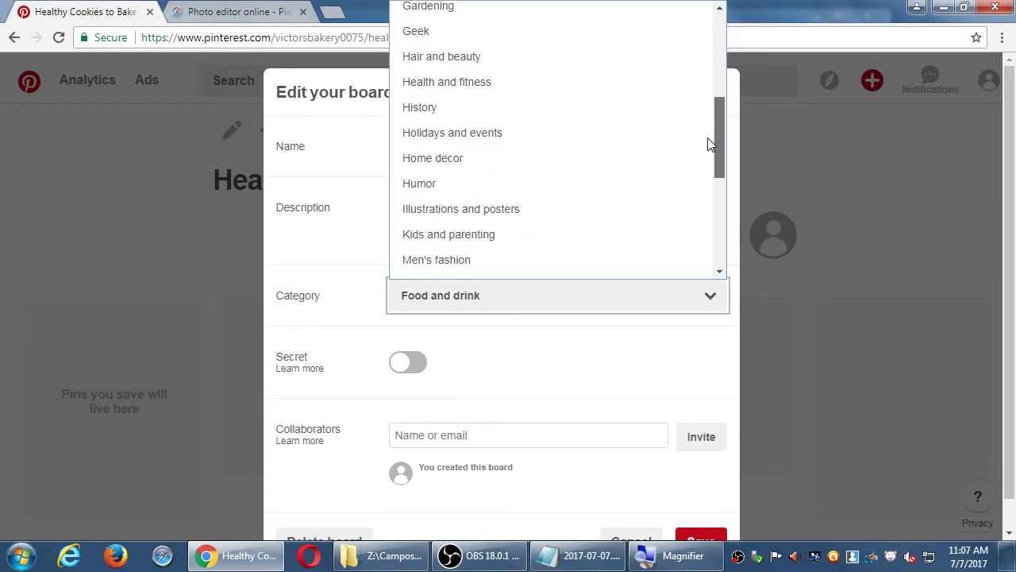
drag(710, 145, 702, 190)
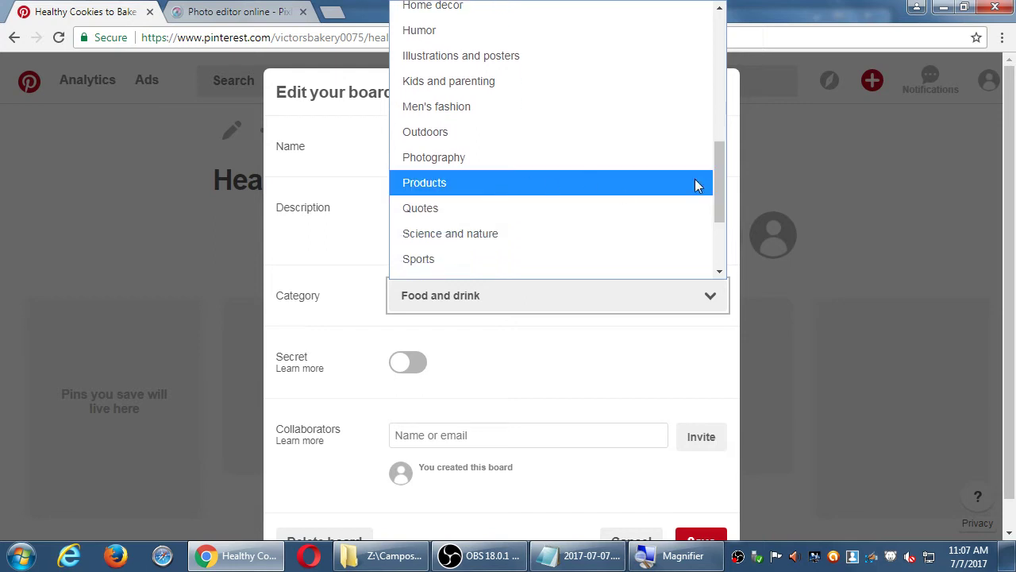
drag(716, 173, 705, 244)
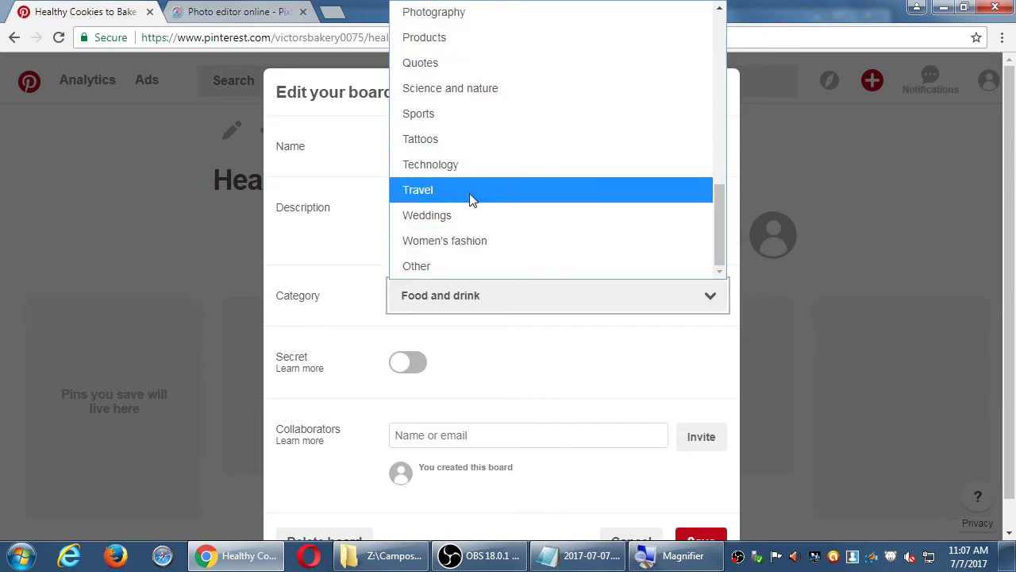
Try the category Other for the cookie board and close its settings without saving
click(459, 266)
click(454, 229)
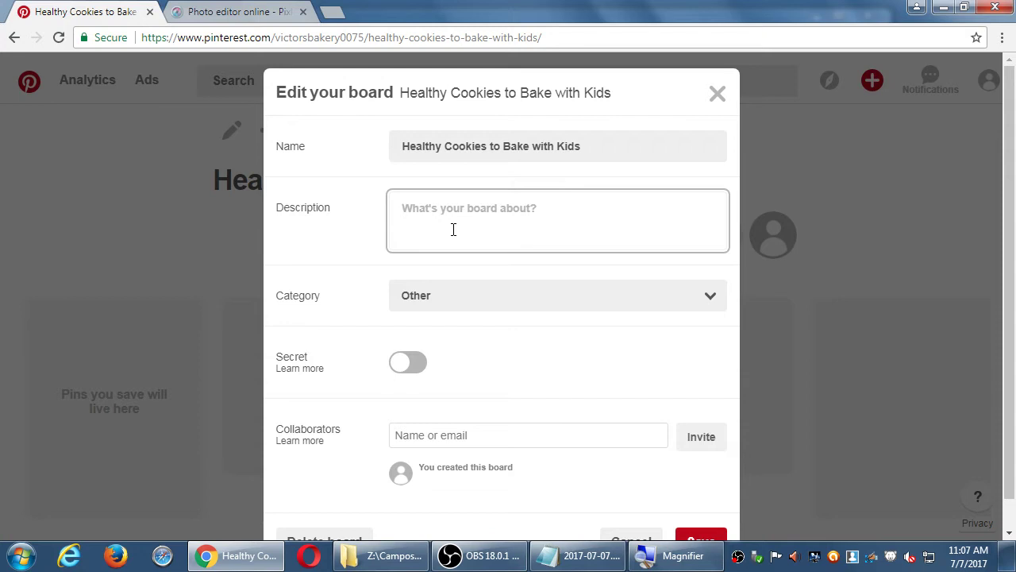
scroll(453, 132, down, 1)
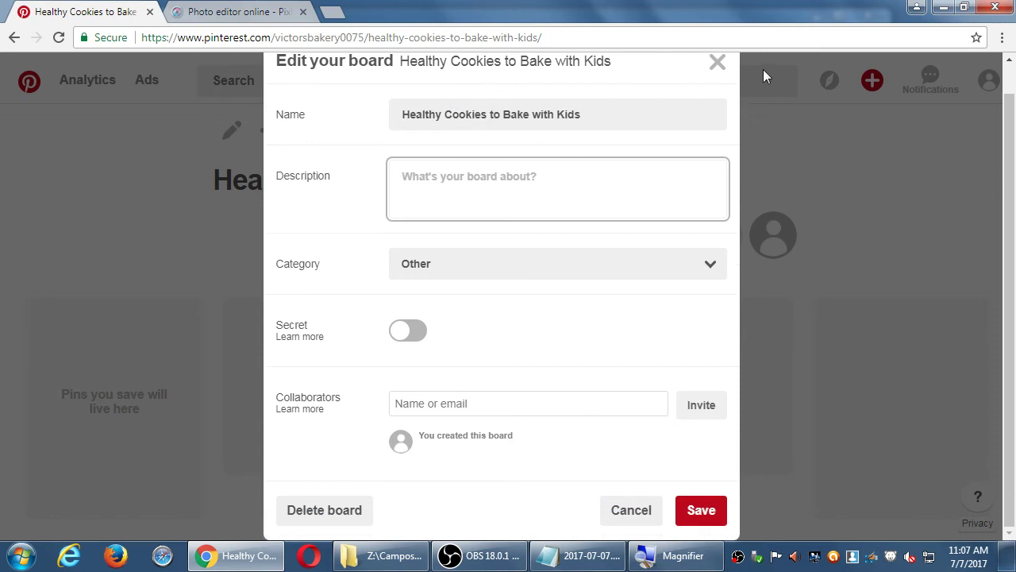
click(719, 63)
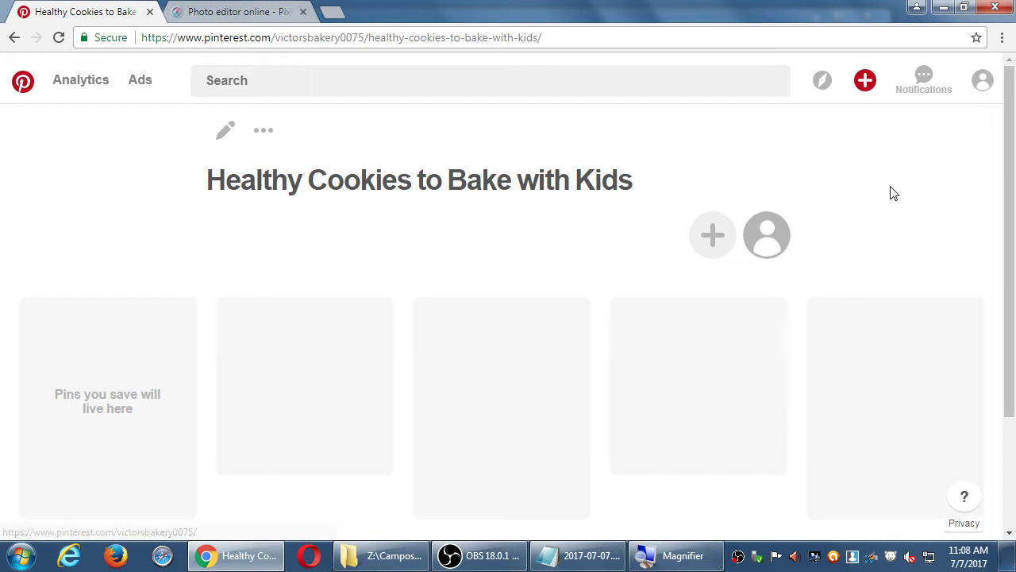
Open the Victor's Bakery profile, look over its Boards overview and reload the page
click(982, 80)
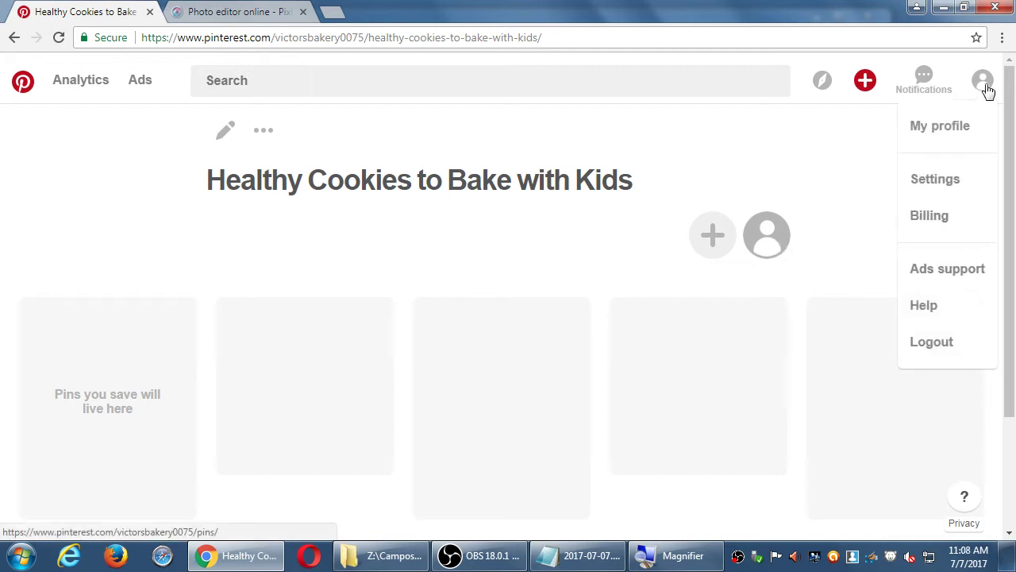
click(768, 238)
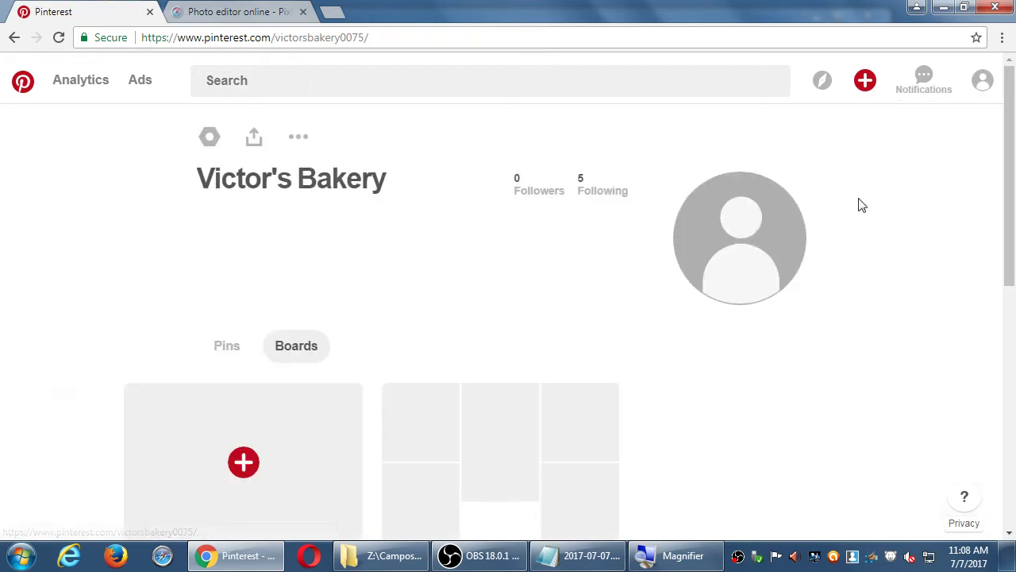
scroll(862, 205, down, 2)
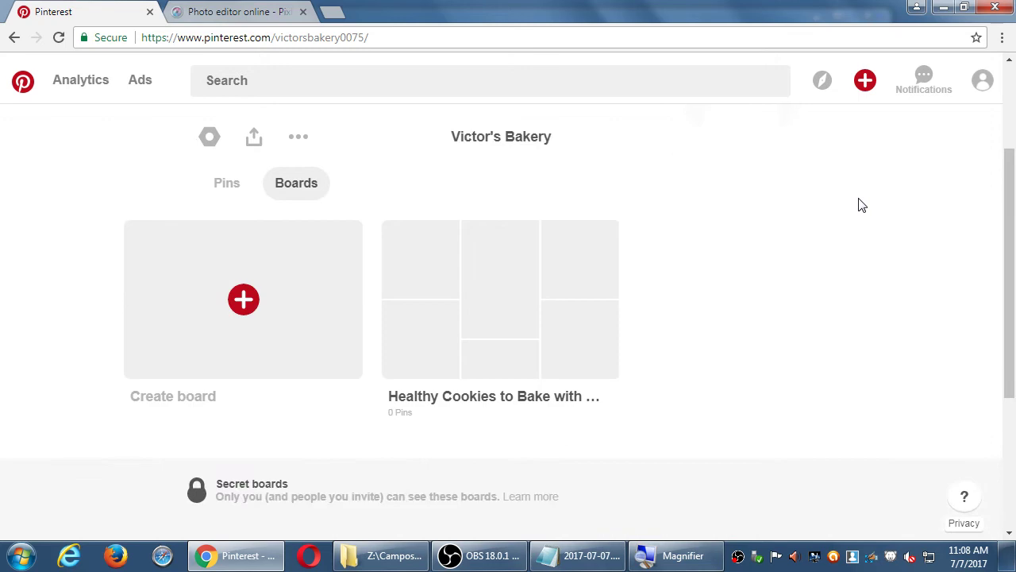
scroll(861, 205, up, 2)
scroll(862, 205, down, 1)
scroll(857, 204, up, 1)
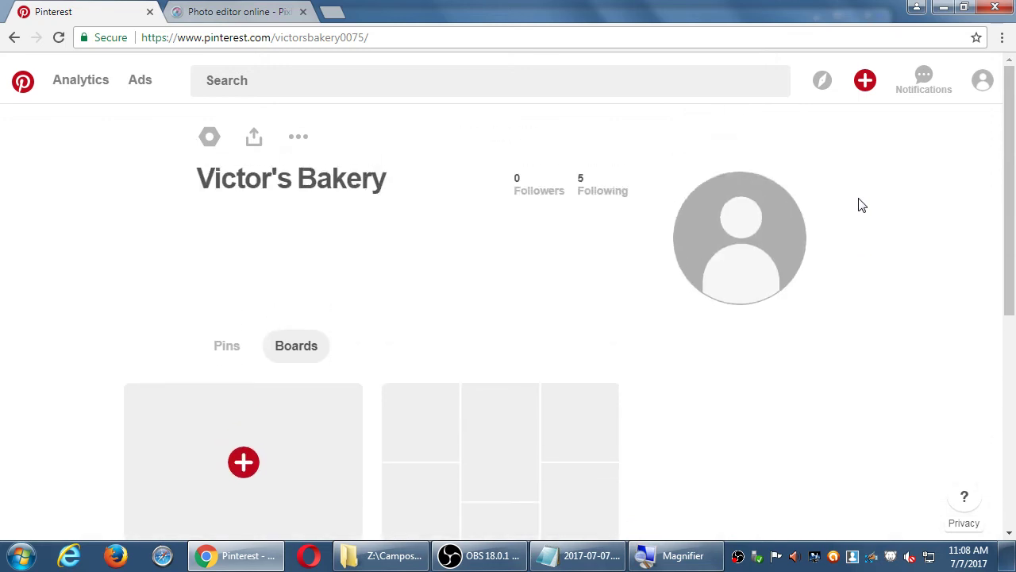
scroll(857, 204, down, 3)
scroll(738, 309, up, 2)
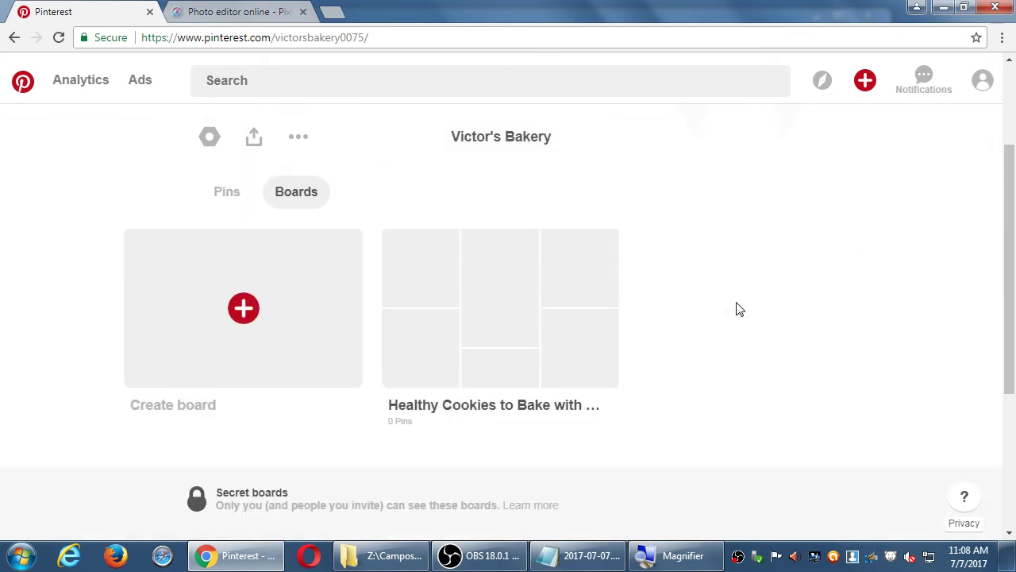
scroll(737, 309, up, 2)
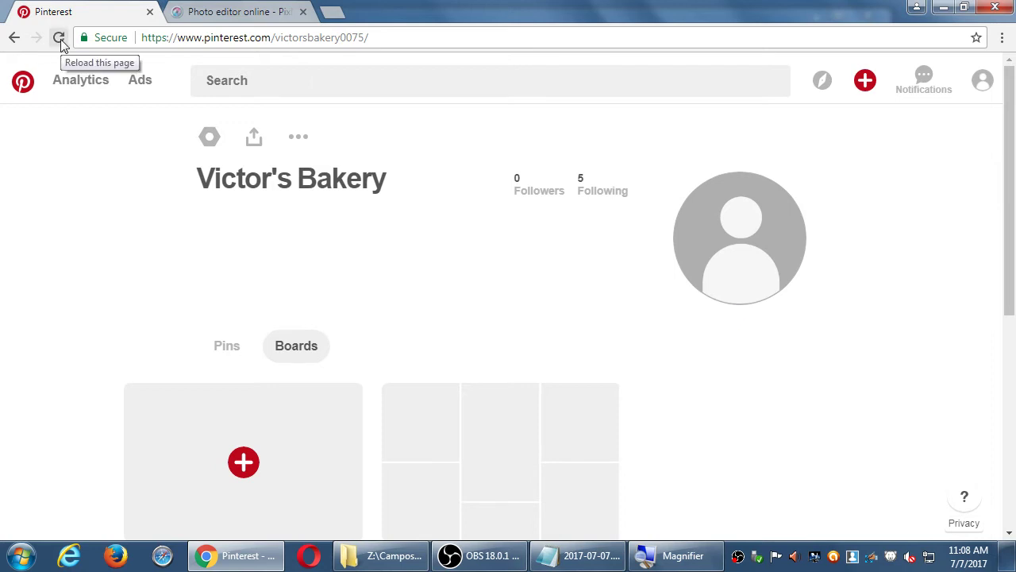
click(60, 40)
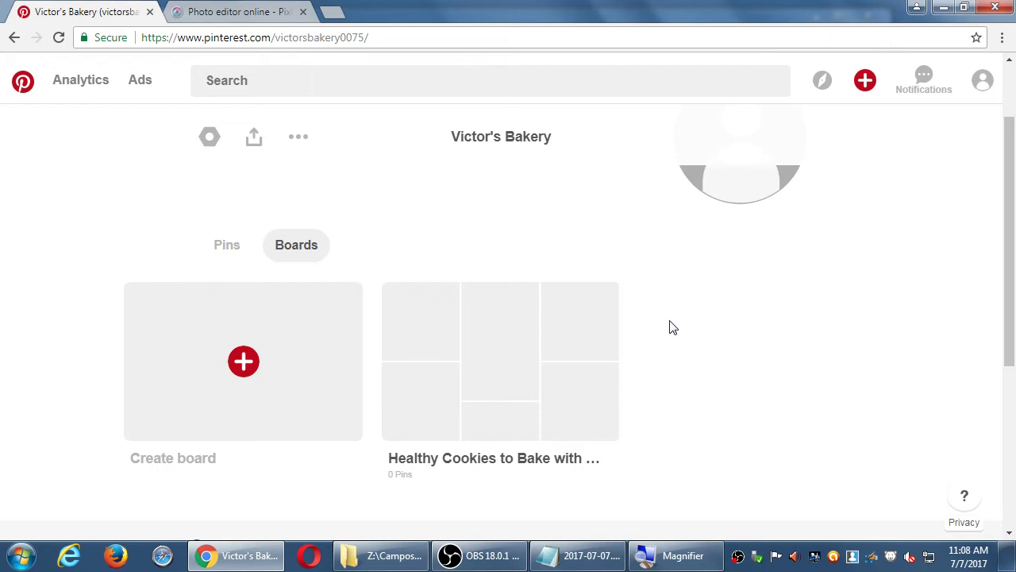
Check the pins-per-board tip in the Notepad notes, then return to Pinterest and inspect the cookie board's tile at normal magnification
click(594, 564)
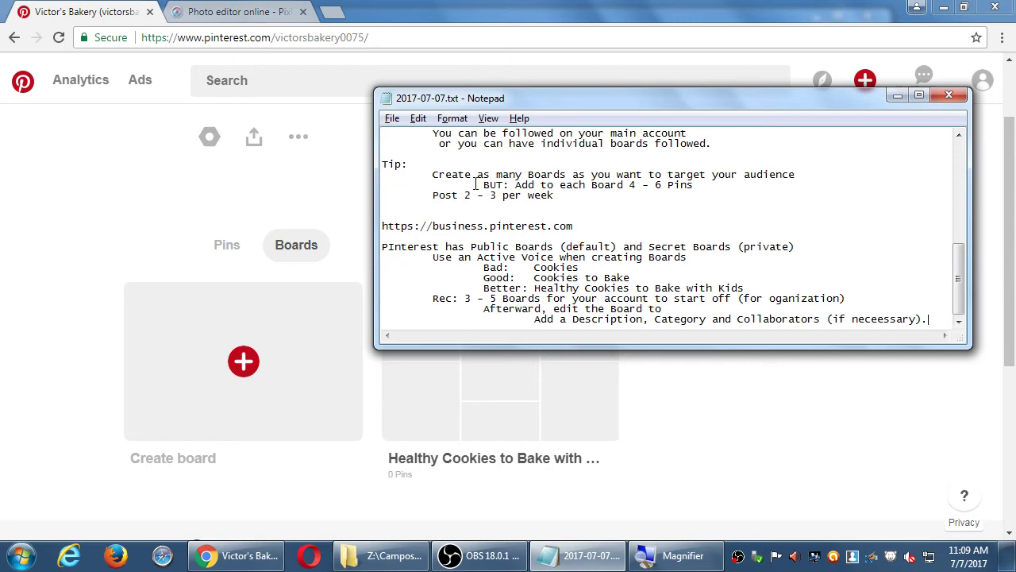
drag(612, 185, 677, 184)
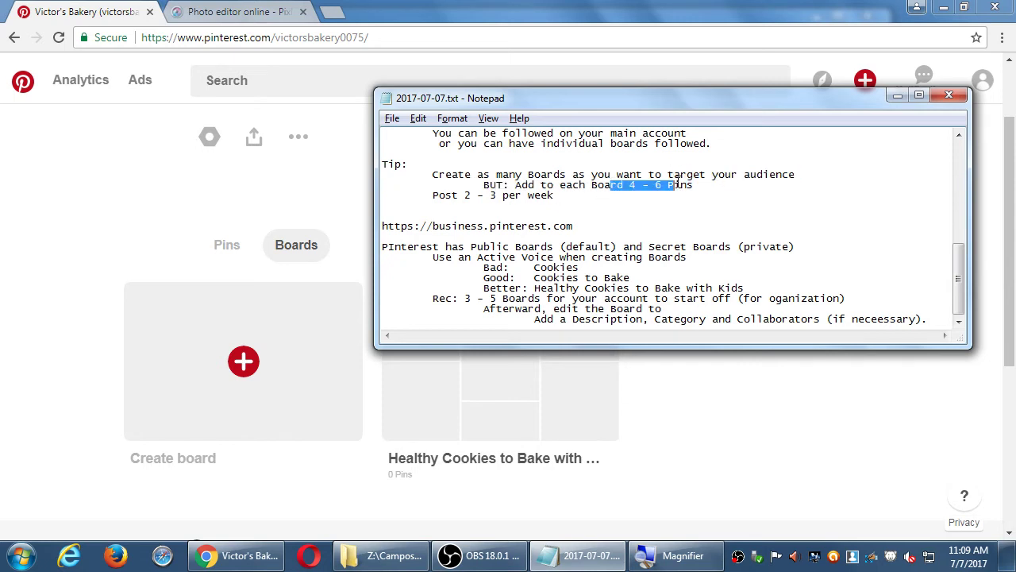
click(730, 397)
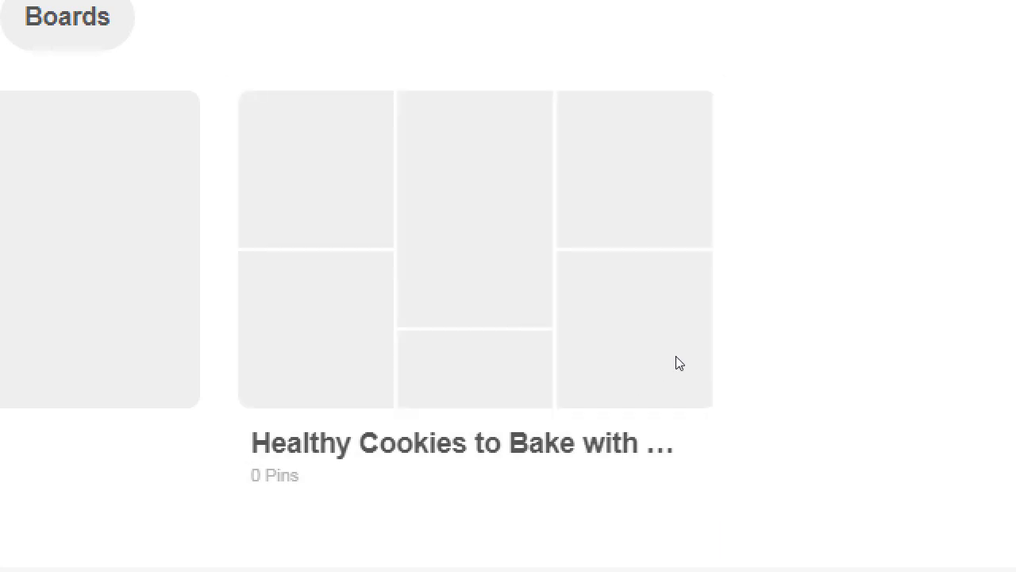
key(super+minus)
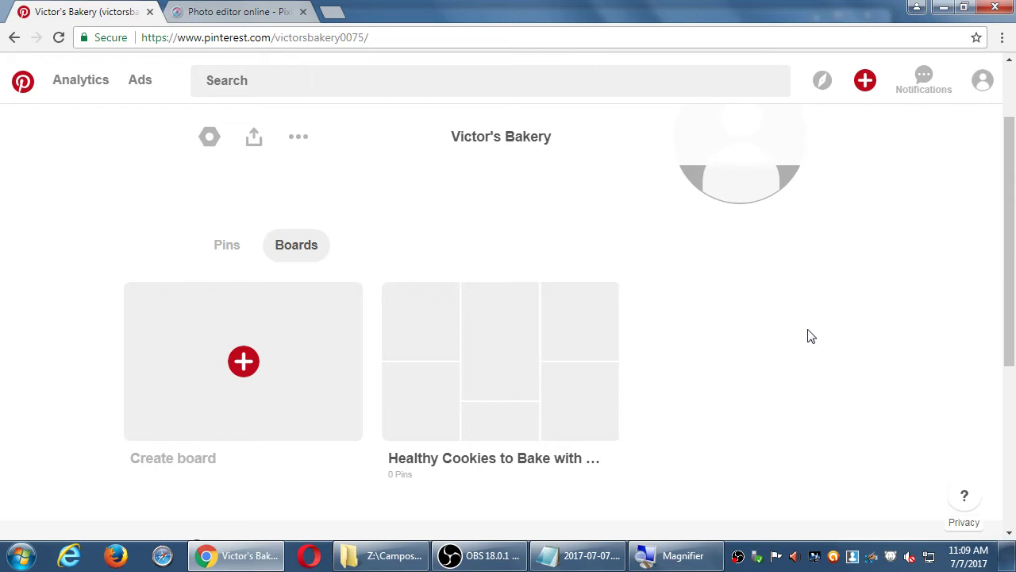
At the end of the Notepad notes, add "Two tactics:" with the indented line "Create Boards first and then populate them with your Pins"
click(601, 555)
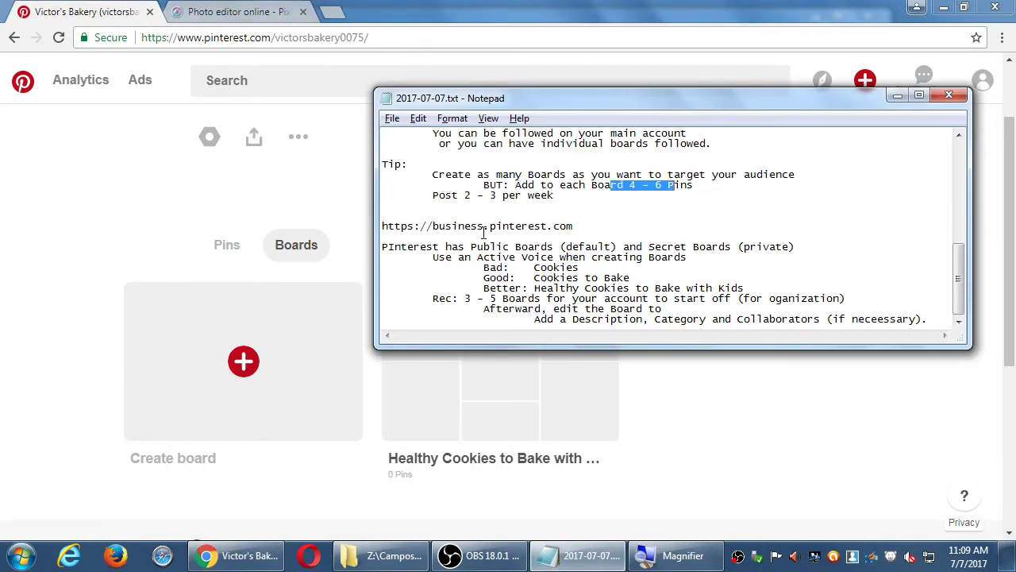
click(496, 300)
scroll(496, 300, down, 1)
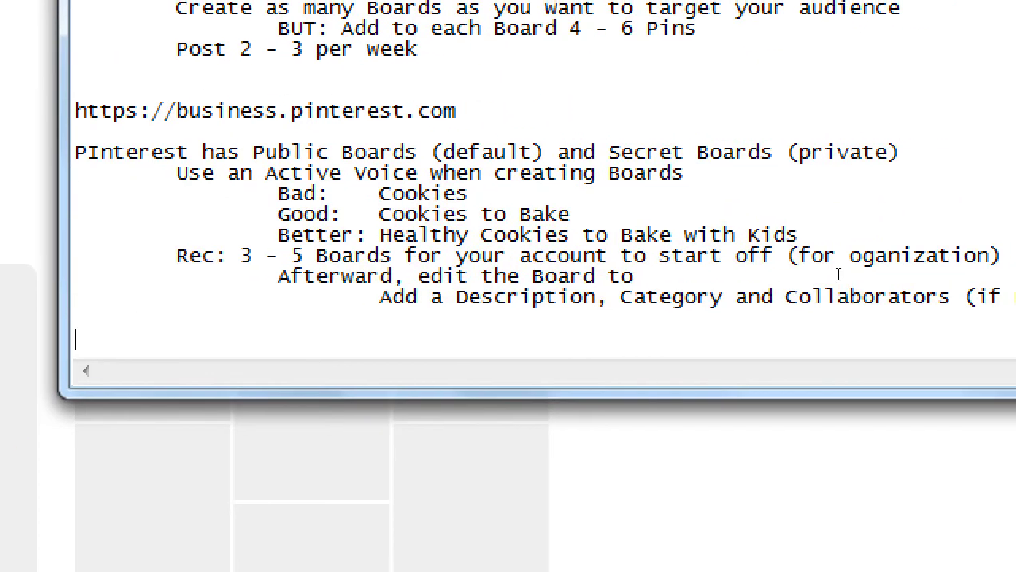
text(Two tactics:)
key(Return)
key(Tab)
text(Create Board)
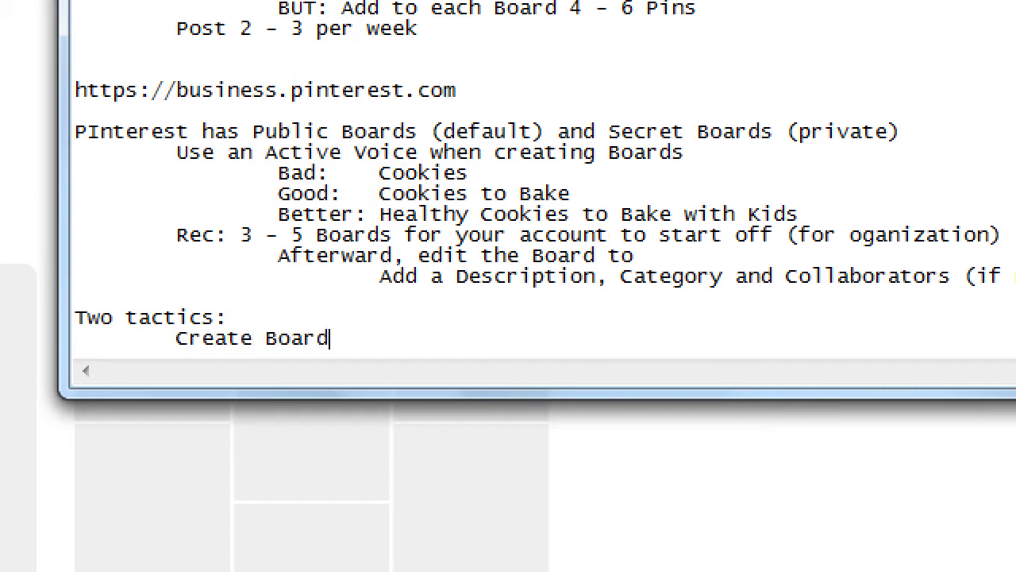
text(s first and t)
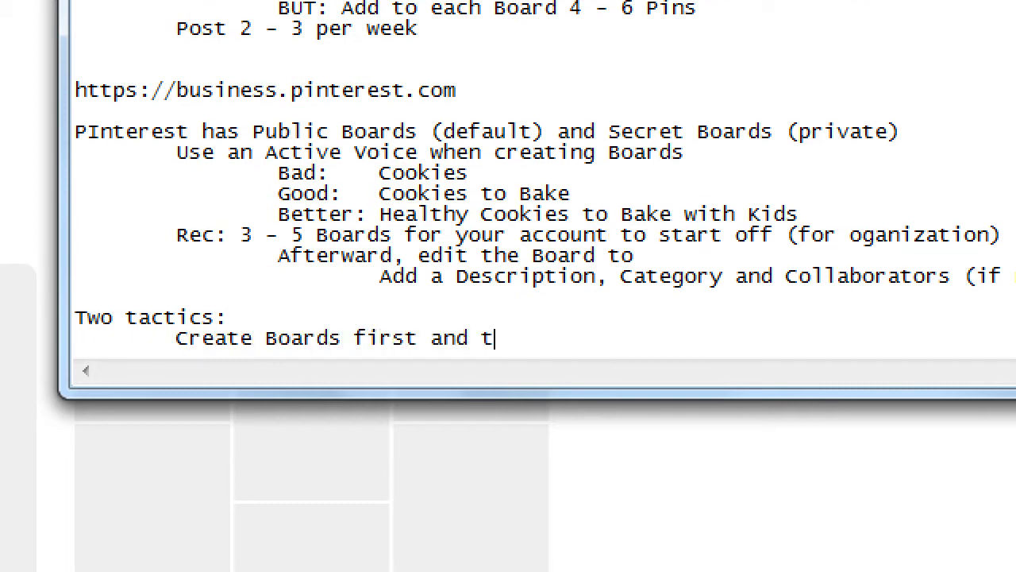
text(hen pop)
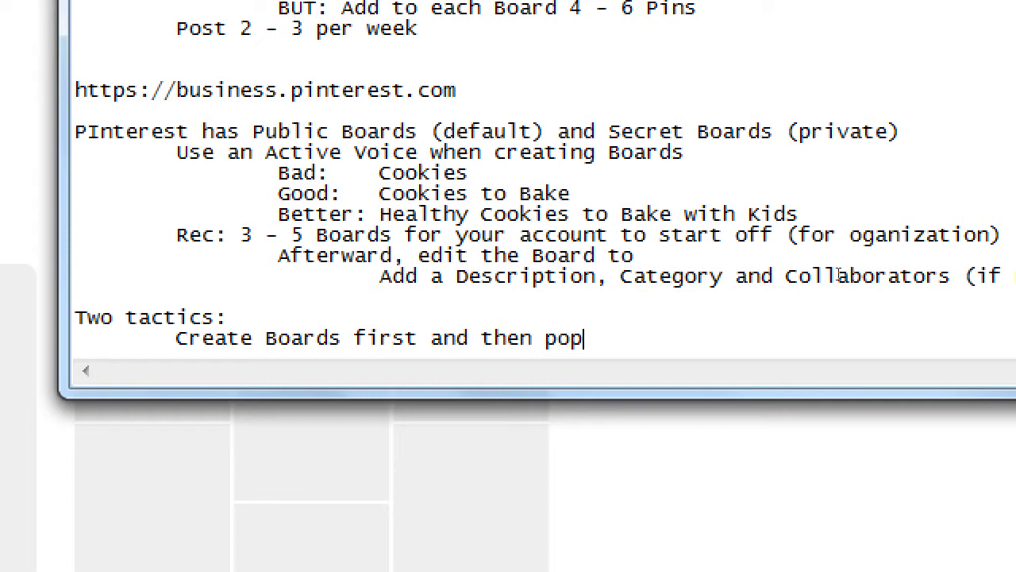
text(ulate them with your )
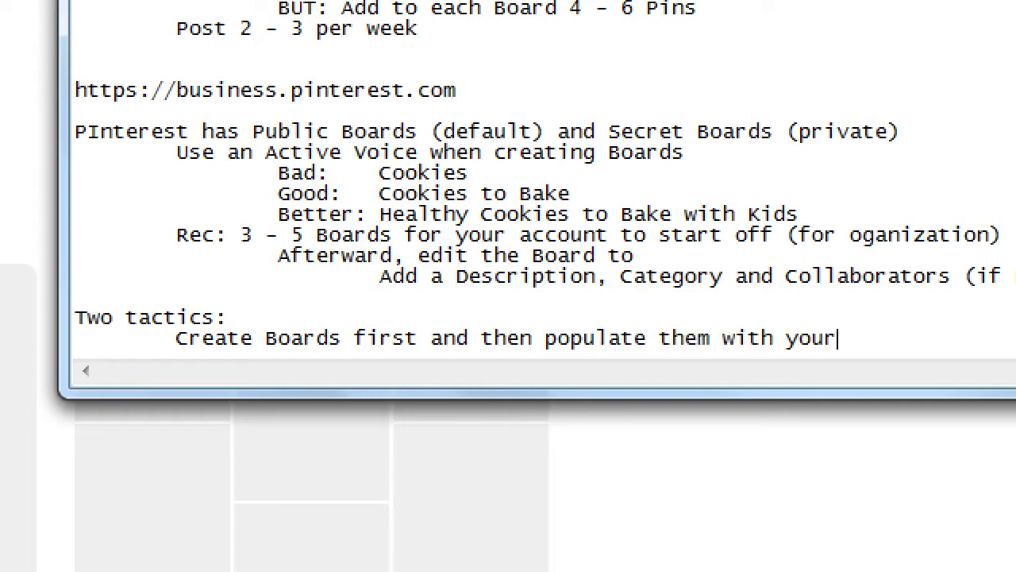
text(Pins)
Add the second indented tactic "Have a set of pins in mind first, then add them to the Boards" and restore normal magnification
key(Return)
key(Tab)
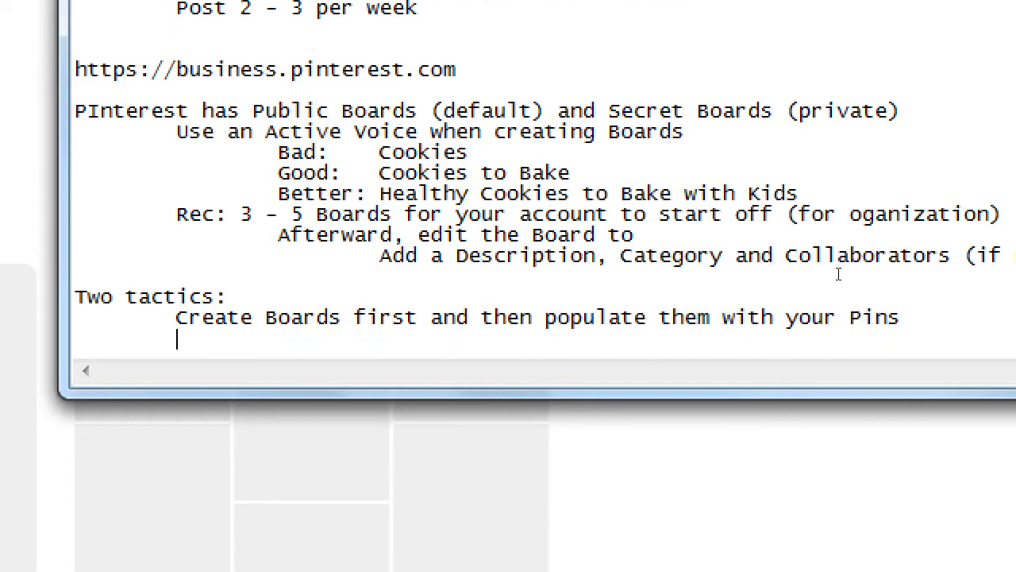
text(Have a set of pins in mind)
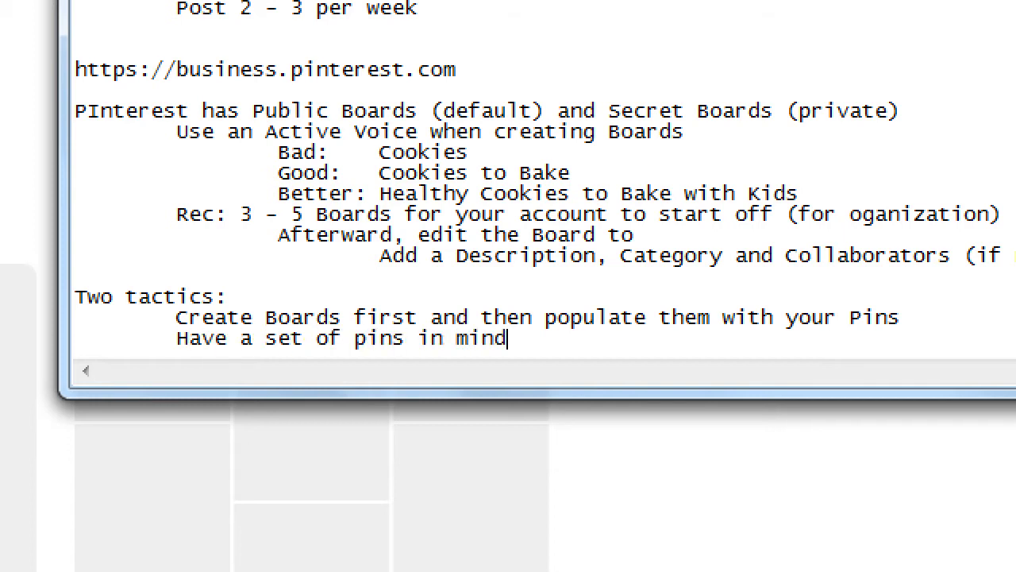
text( first, then )
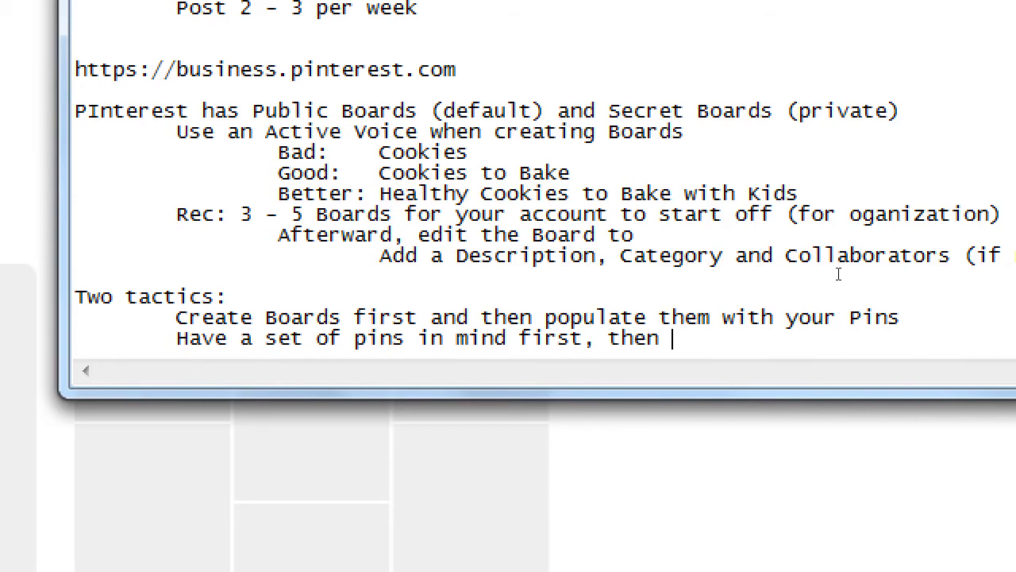
text(add them to the B)
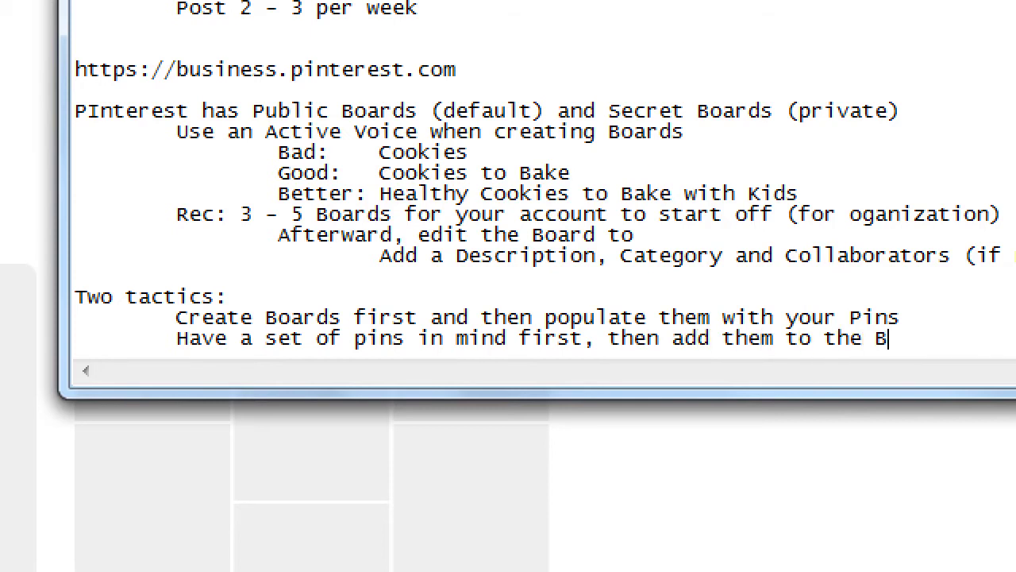
text(oards)
key(super+minus)
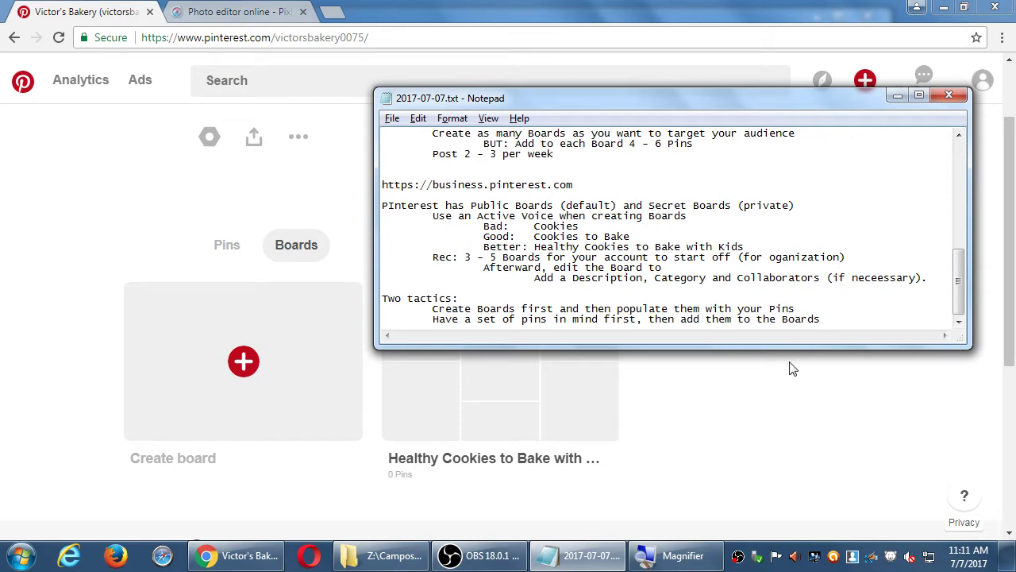
Switch to the Notepad notes and, two blank lines below the last tactic, add the heading "How to share to Pinterest"
click(836, 418)
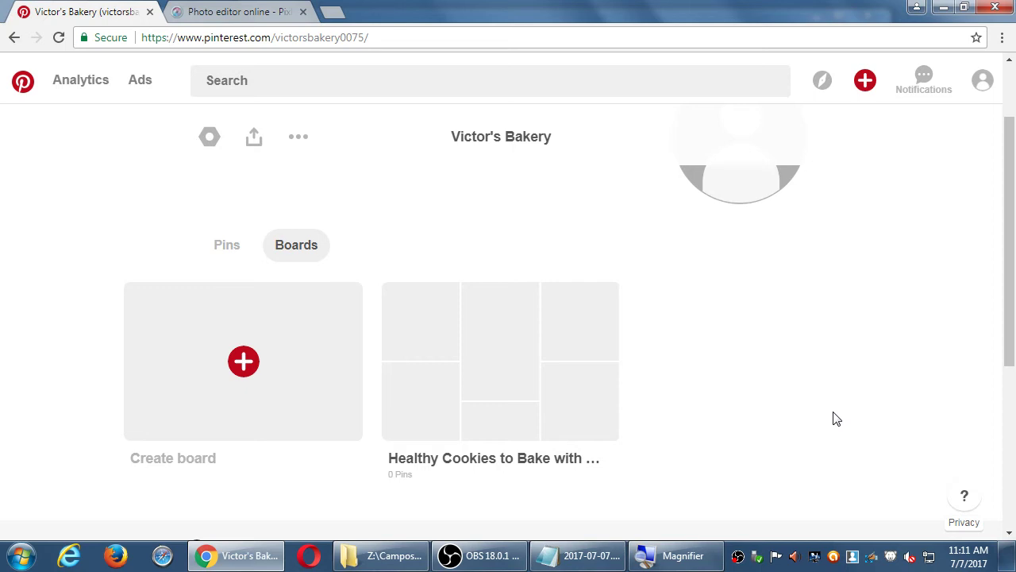
scroll(837, 419, up, 2)
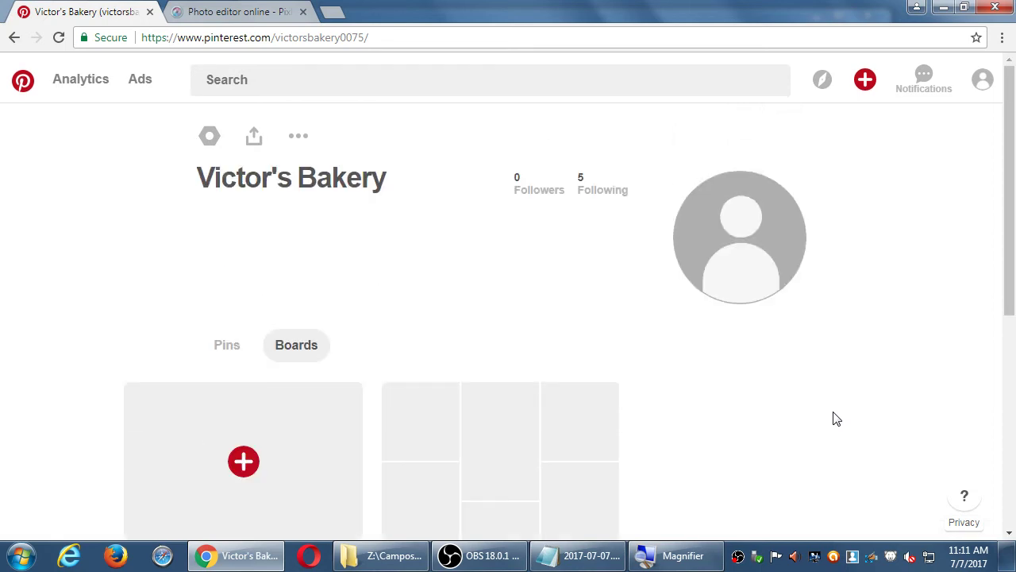
click(612, 554)
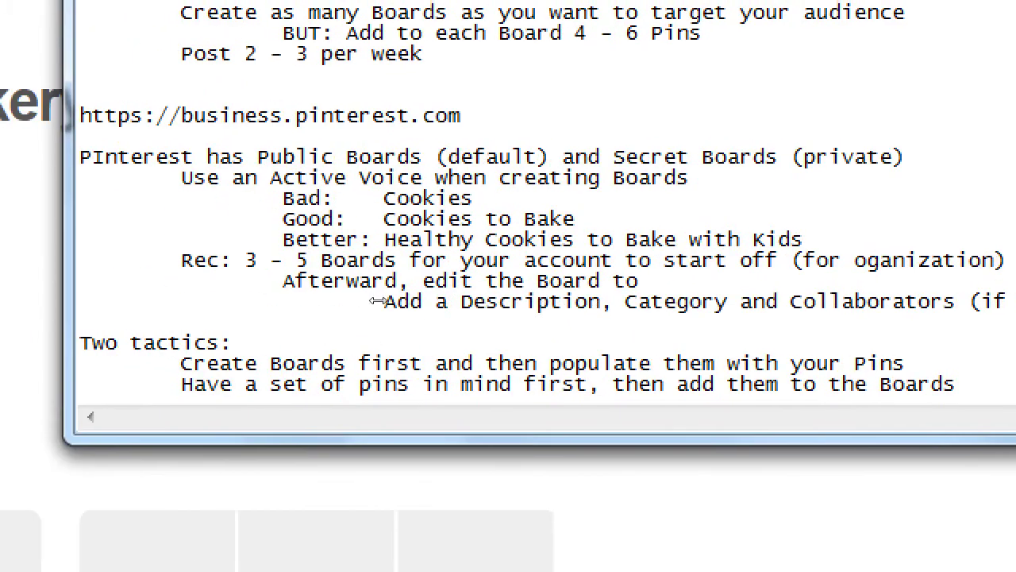
key(ctrl+End)
key(Return)
key(Return)
key(Return)
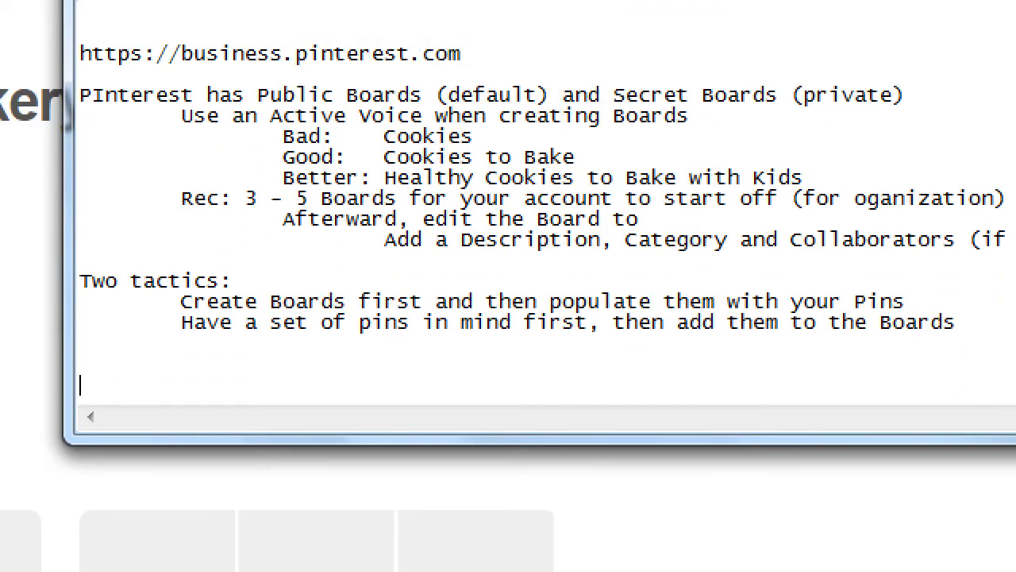
text(How to share to Pinte)
text(est)
Under the sharing heading, add the indented line "Original Content - Photos/videos/text/links YOU create"
key(Return)
key(Tab)
text(Ogi)
key(BackSpace)
key(BackSpace)
text(rigina)
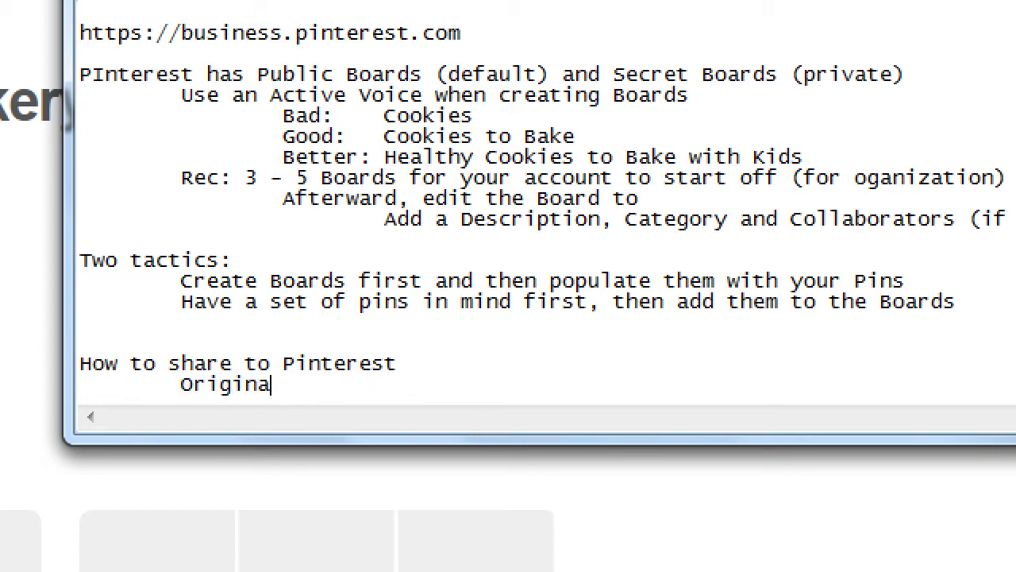
text(l Content - )
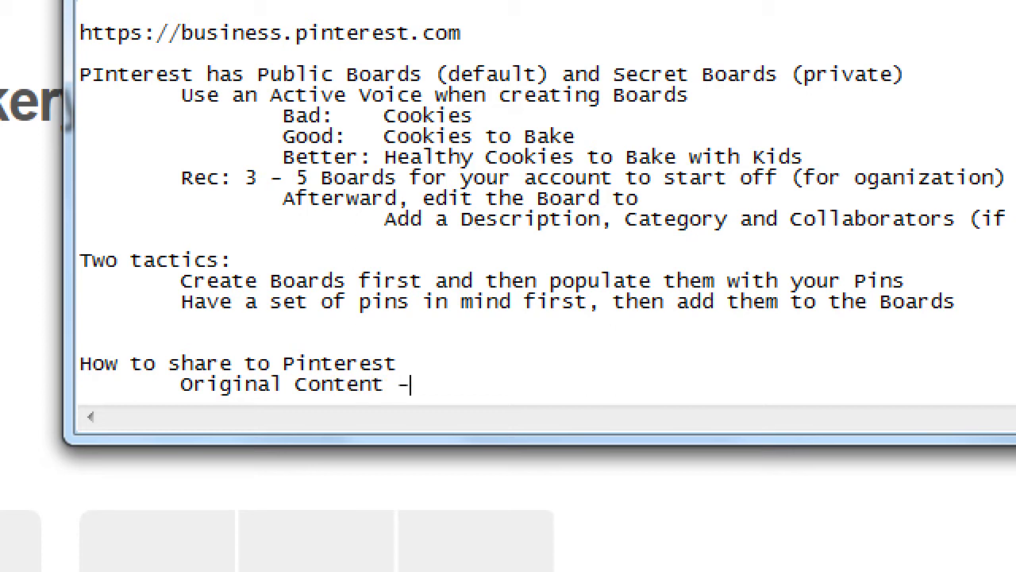
text(Photos/vides)
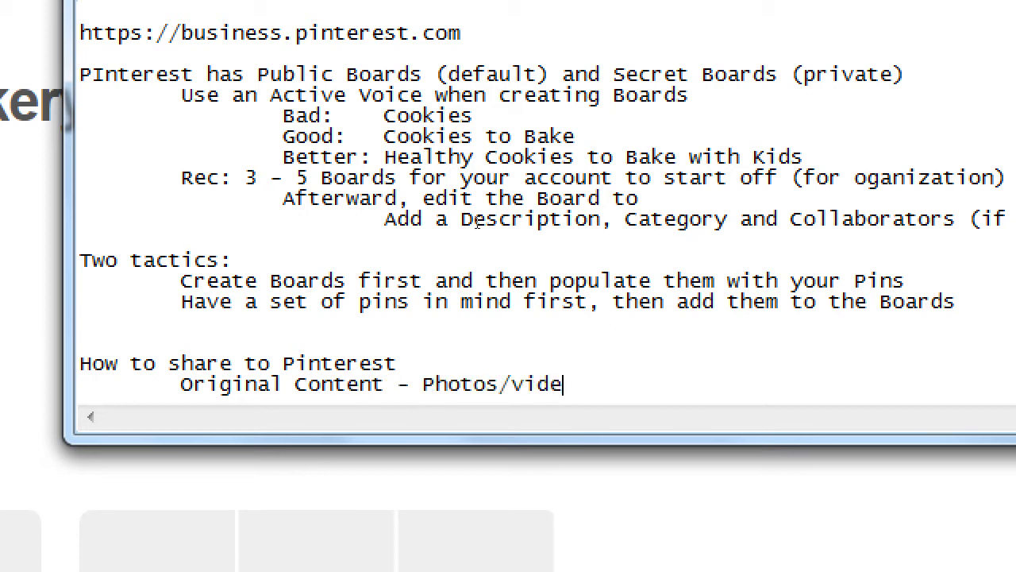
key(BackSpace)
key(BackSpace)
text(eos/text/)
text(;li)
key(BackSpace)
key(BackSpace)
key(BackSpace)
text(links YOU CREA)
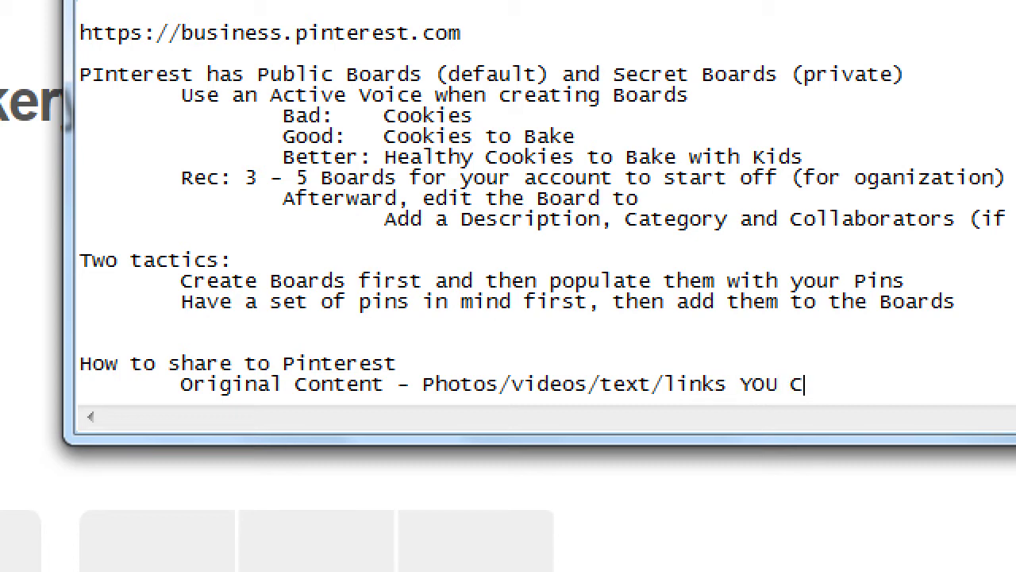
key(BackSpace)
key(BackSpace)
key(BackSpace)
key(BackSpace)
text(create)
Insert the indented line "Repurposed Content - Other people's photos/vids/text/links" directly above the Original Content line
key(Up)
key(Return)
key(Down)
key(Up)
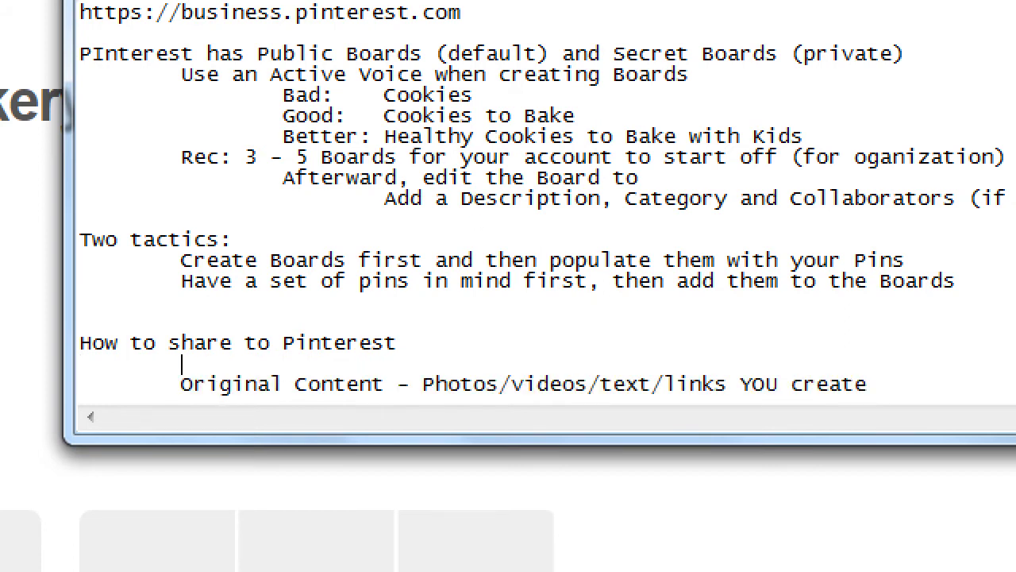
text(Repurposed )
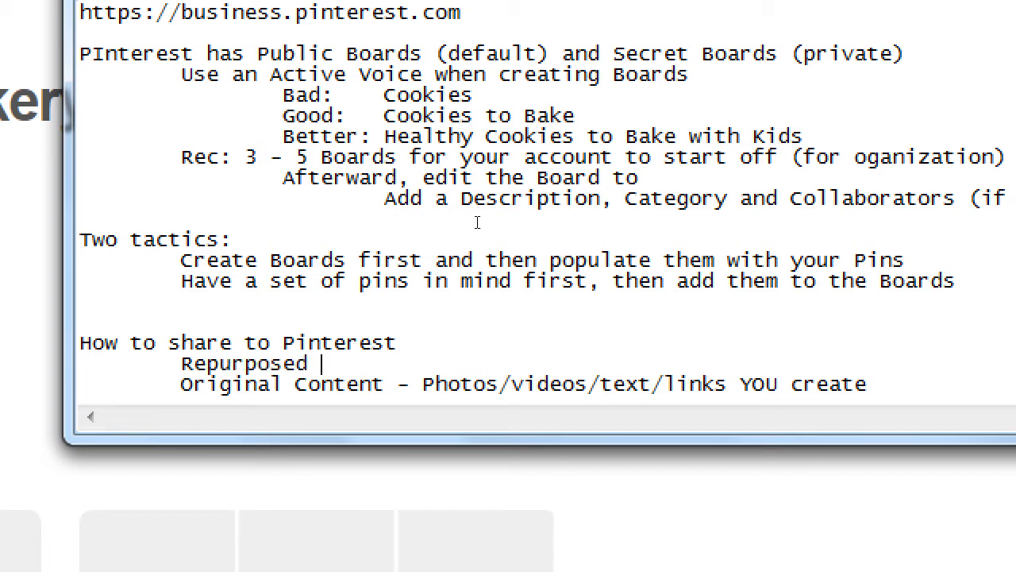
text(Content - Other people' s )
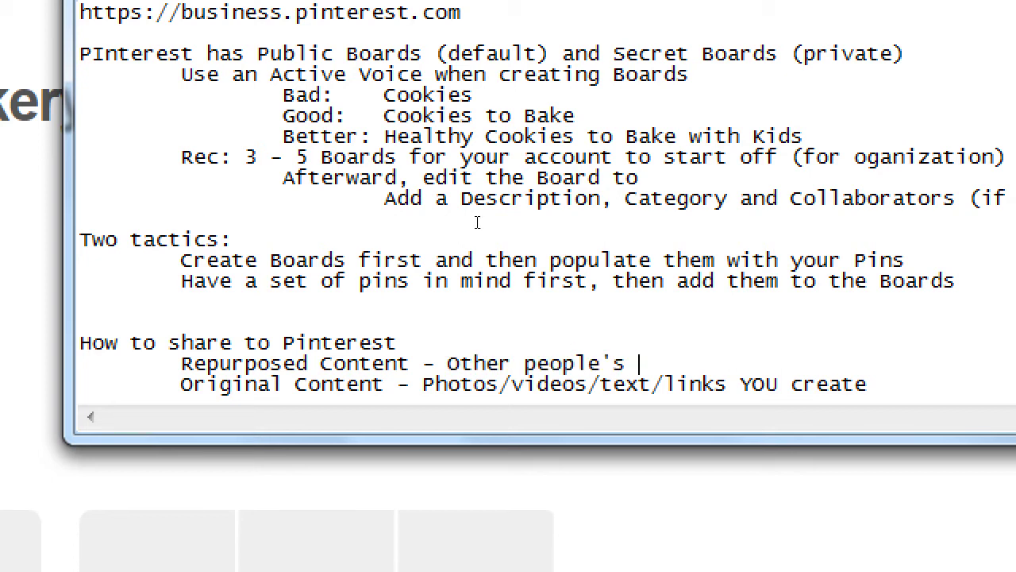
text(photos/vids/)
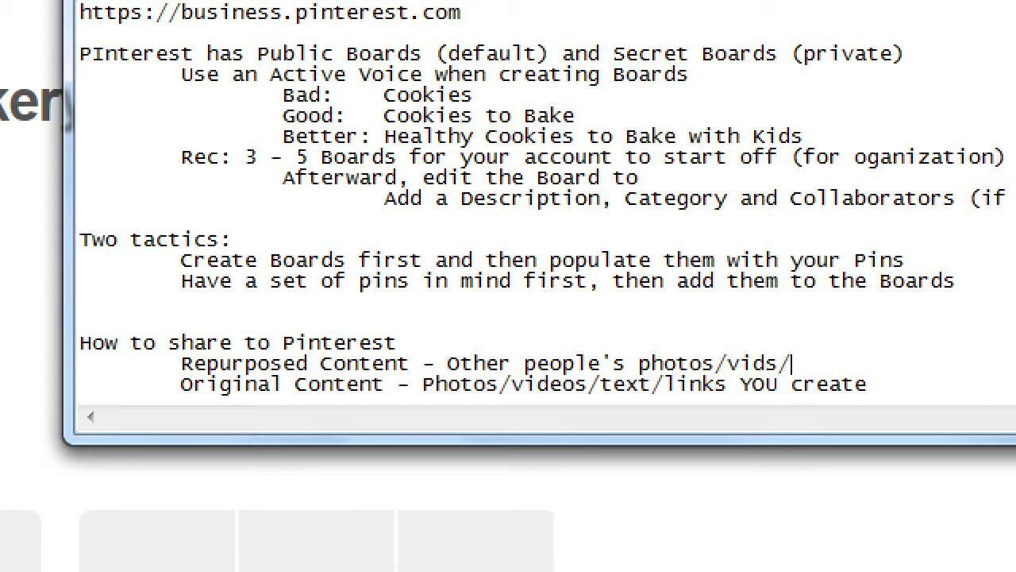
text(text/links)
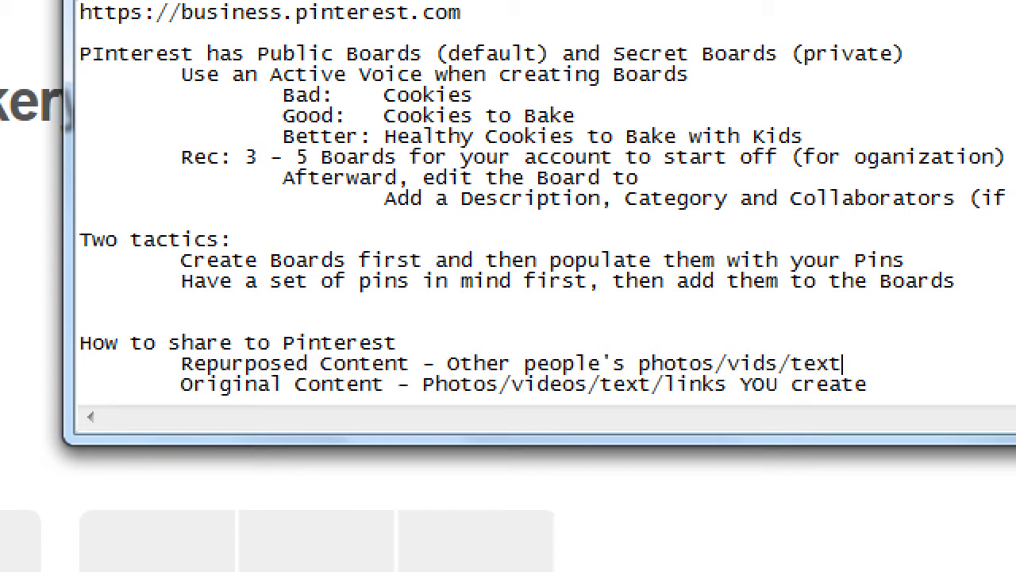